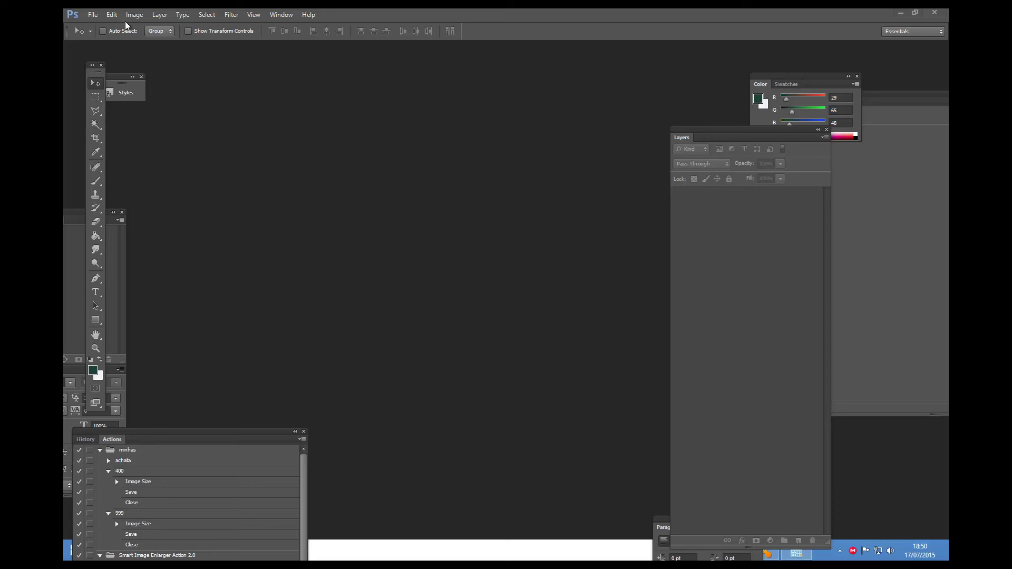
Step: Browse drive D: into the ferramenta efeito texto folder and open ferramenta texto.psd
click(92, 16)
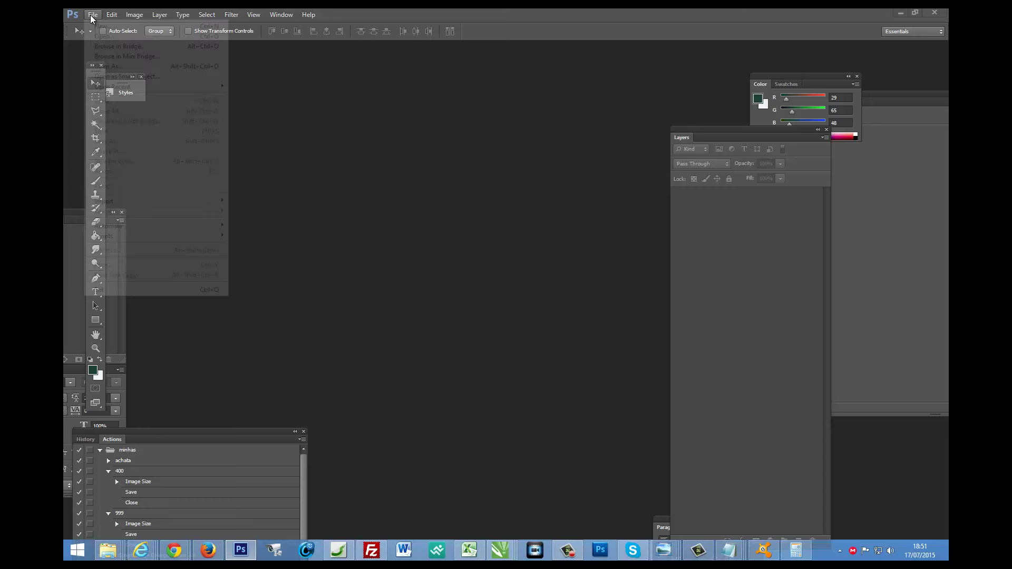
click(116, 36)
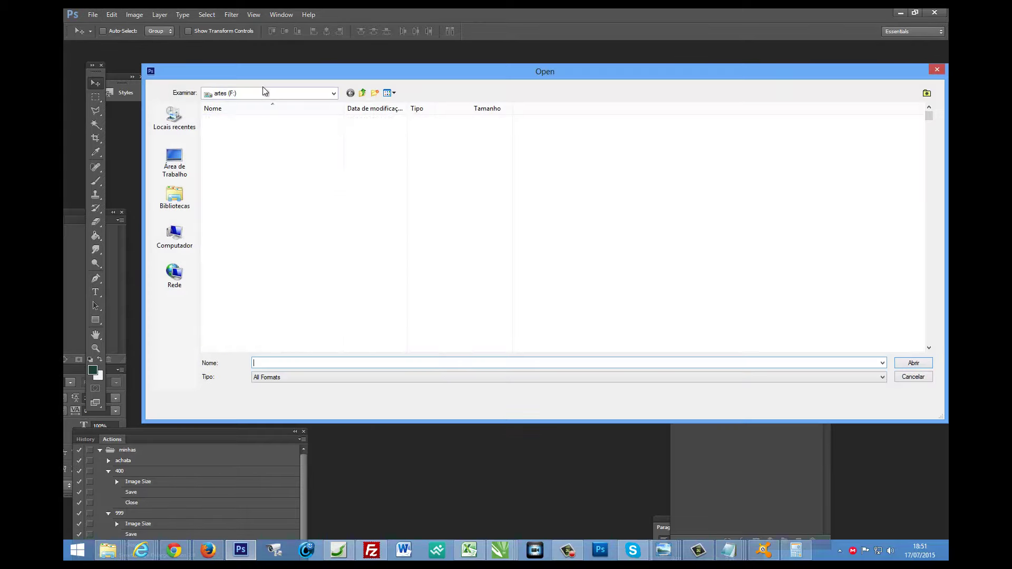
click(257, 94)
click(237, 167)
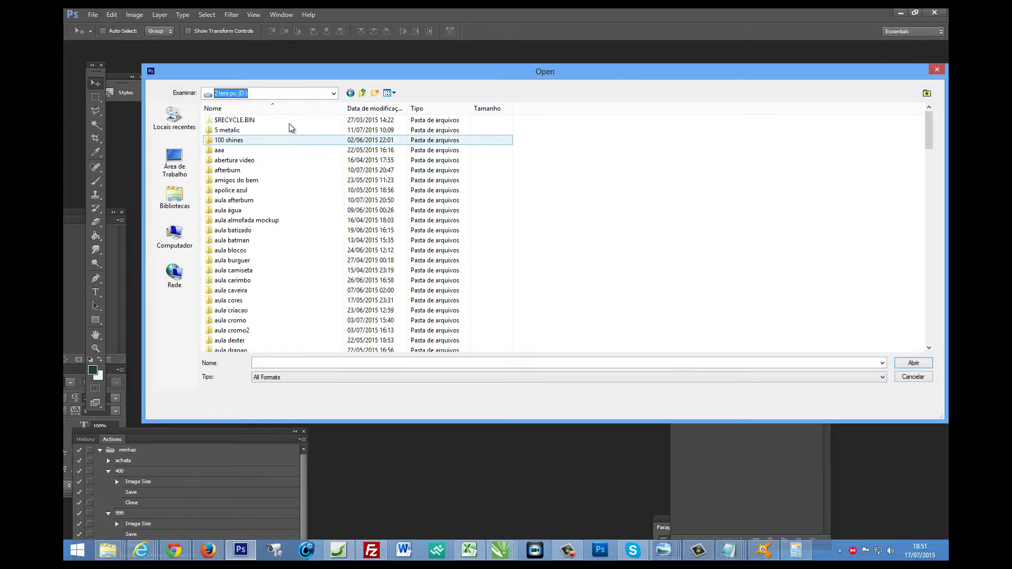
click(359, 108)
scroll(297, 284, down, 5)
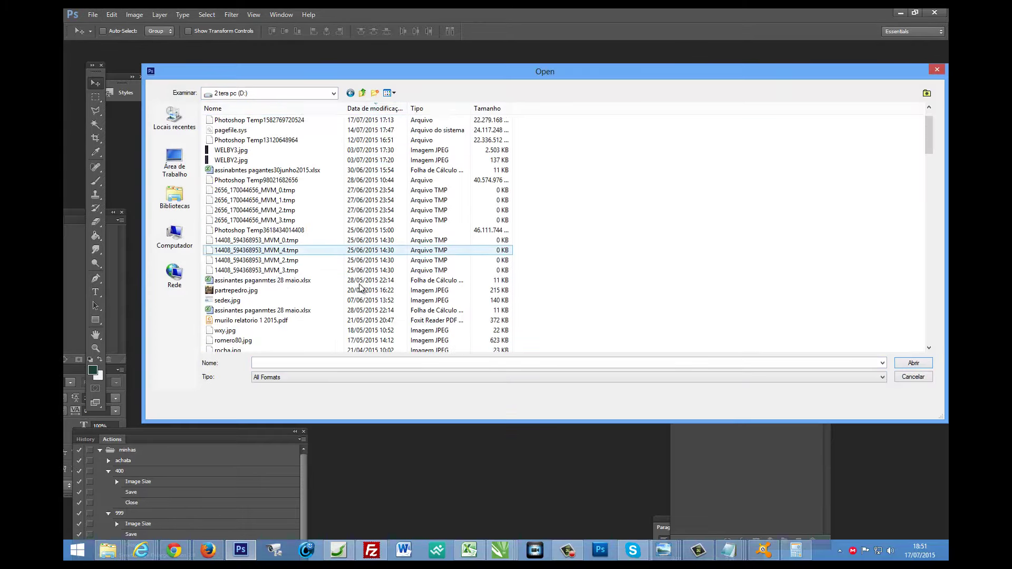
scroll(298, 284, down, 5)
scroll(276, 280, down, 6)
scroll(276, 280, up, 4)
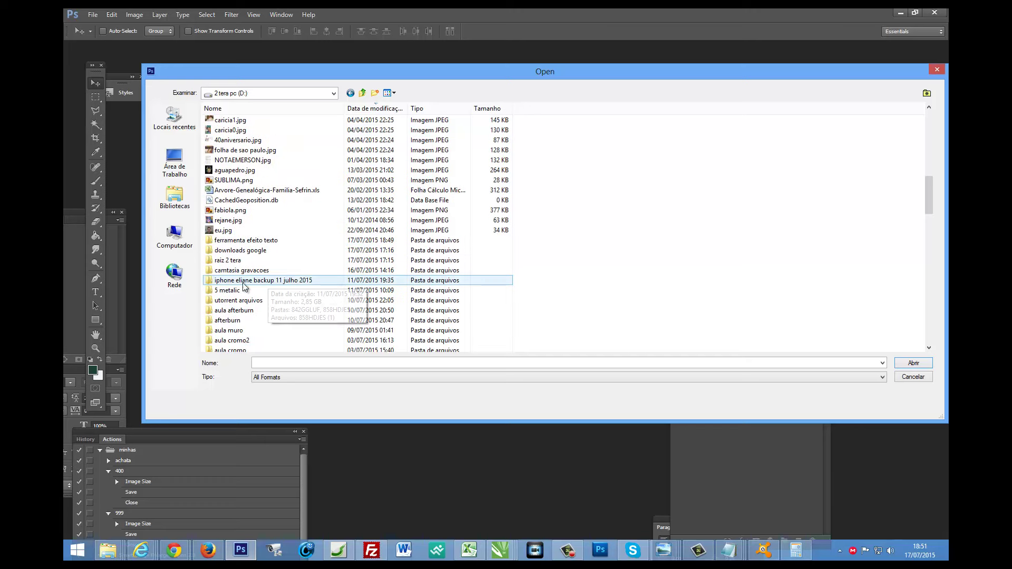
double_click(235, 247)
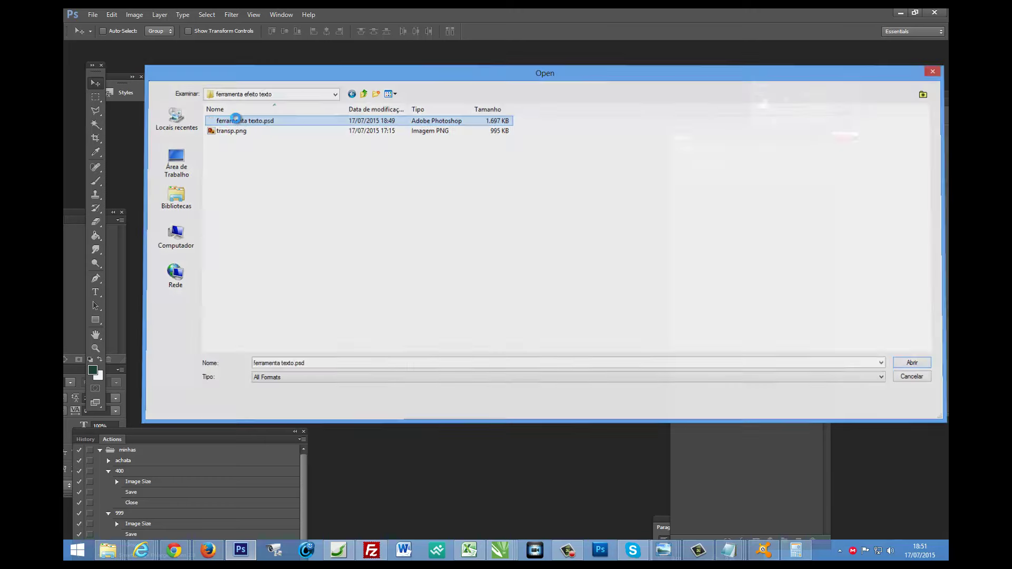
double_click(236, 116)
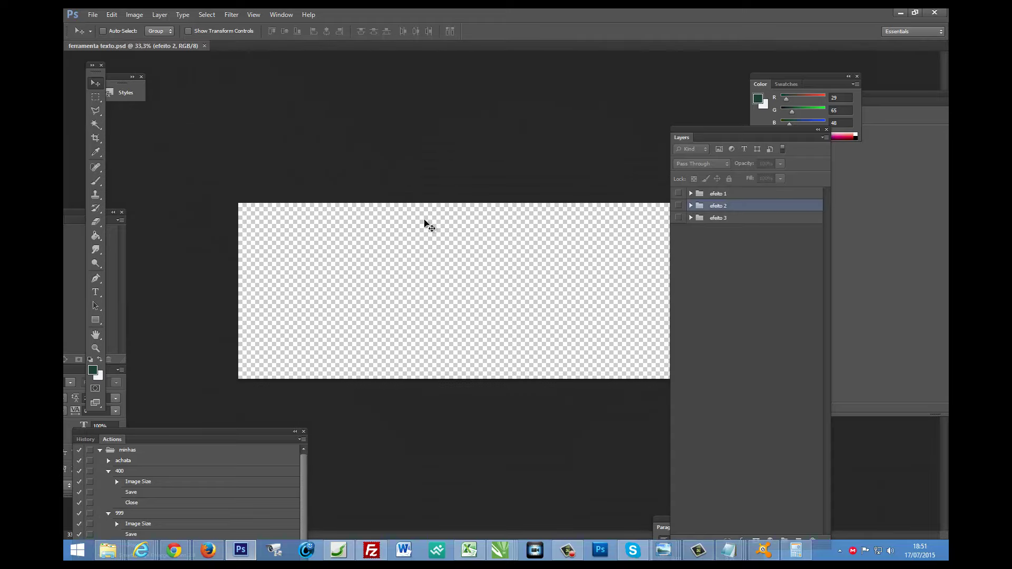
Step: Preview efeito 1, 2 and 3 in turn, then leave only efeito 1 visible and expanded
mouse_move(725, 129)
mouse_down()
mouse_move(819, 120)
mouse_move(771, 151)
mouse_up()
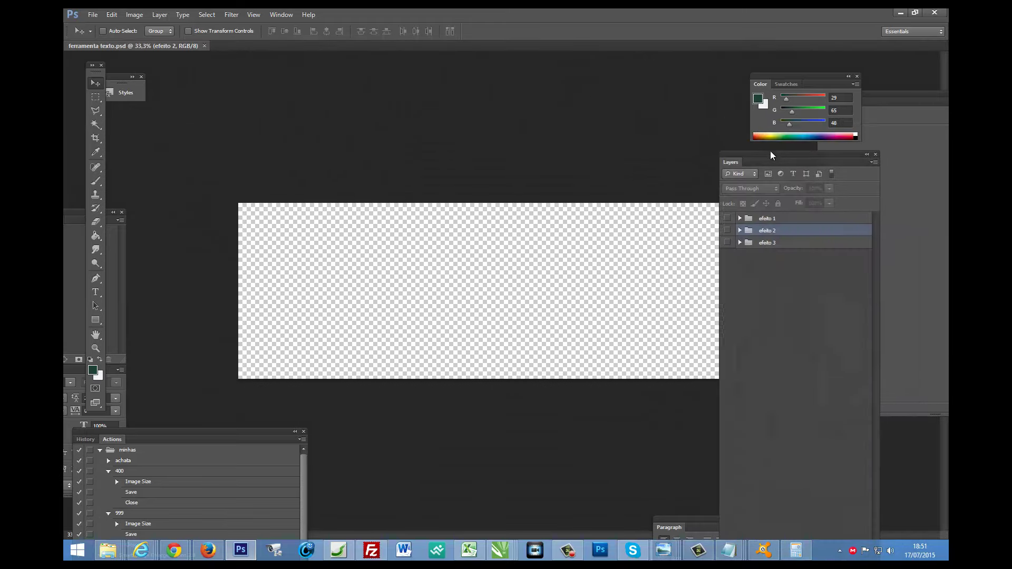
click(723, 215)
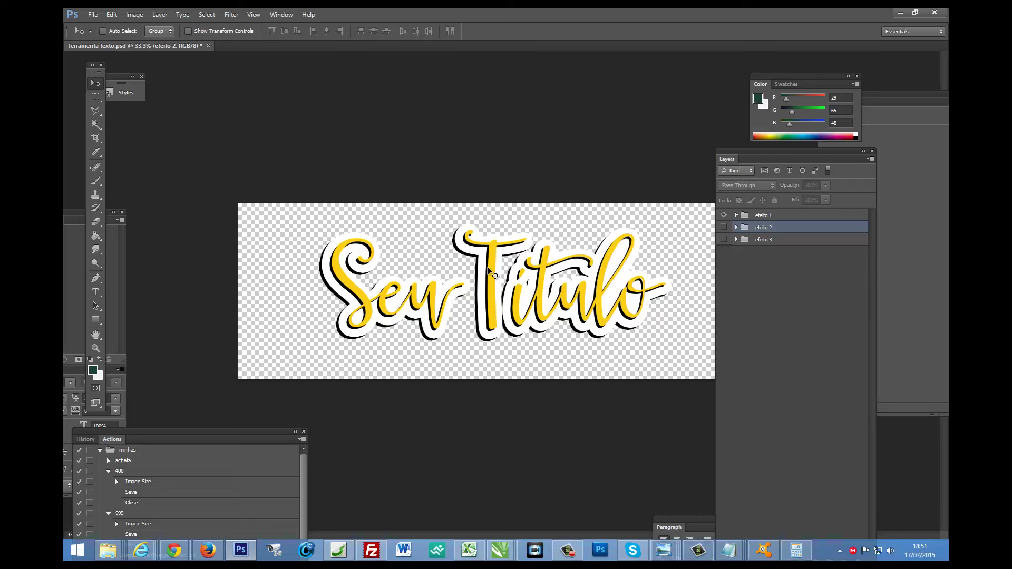
click(723, 215)
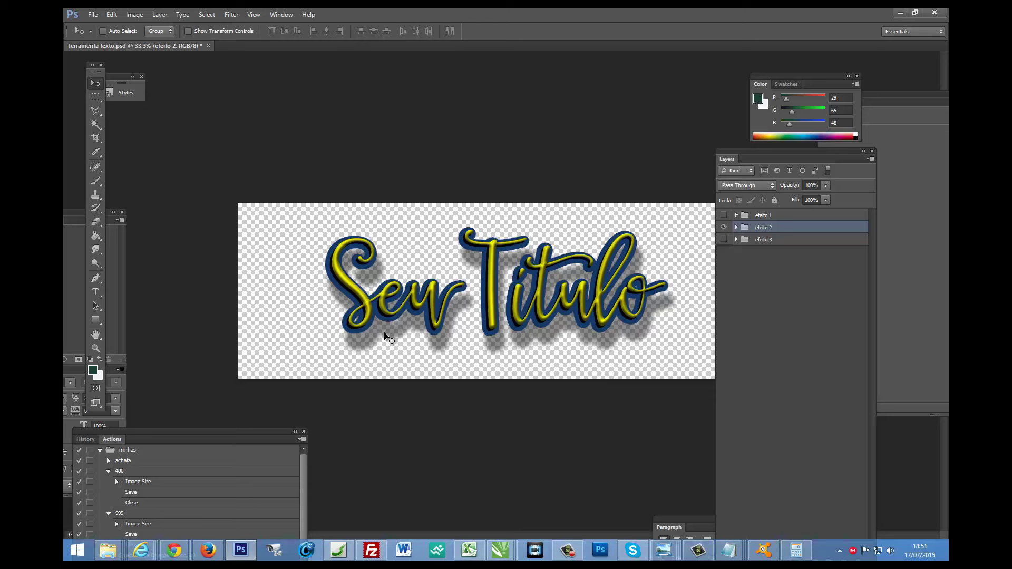
click(723, 227)
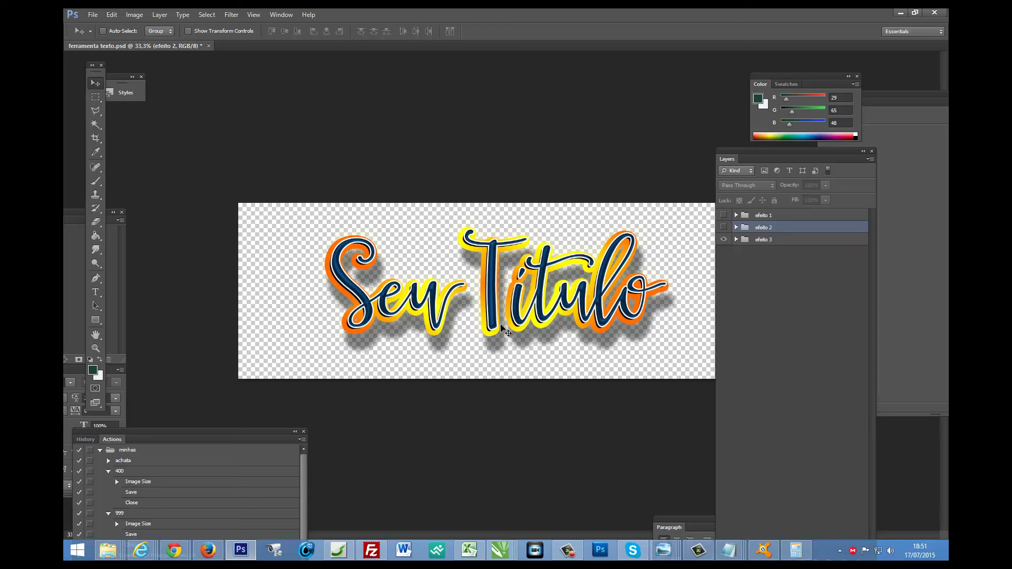
click(724, 240)
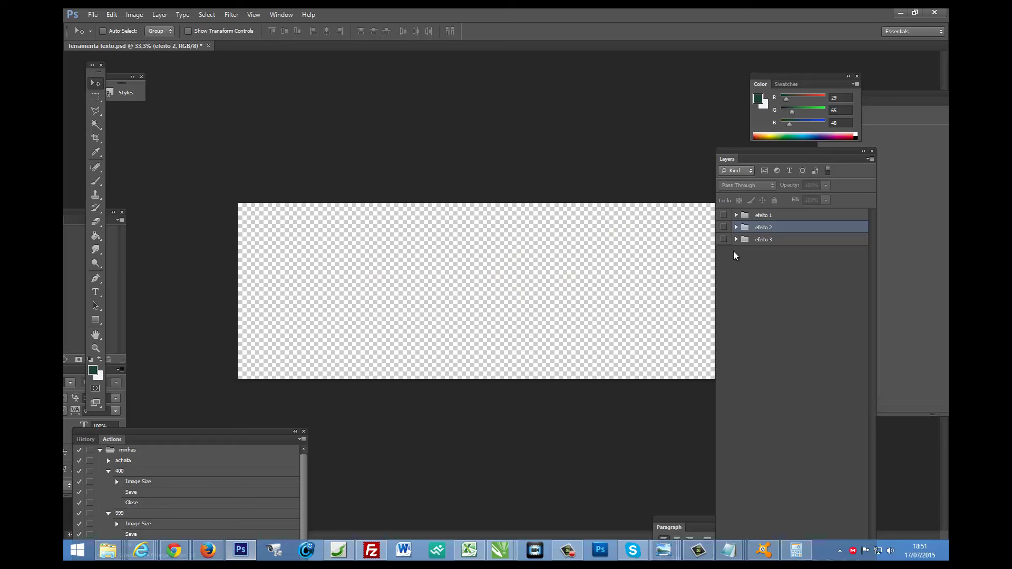
click(723, 215)
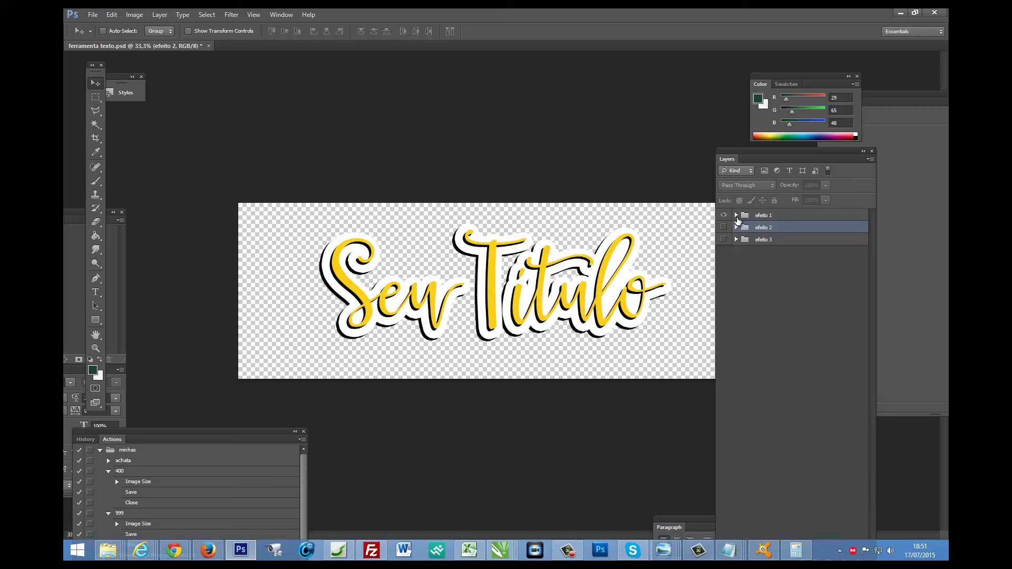
click(736, 215)
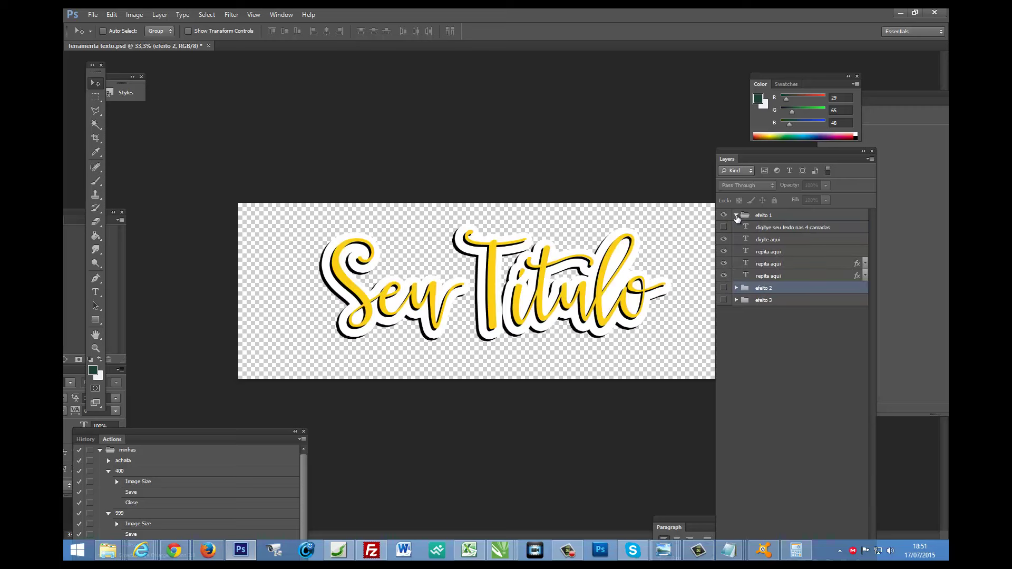
Step: Rename the instruction layer to 'digite seu texto nas 4 camadas' and start editing the digite aqui text
double_click(769, 228)
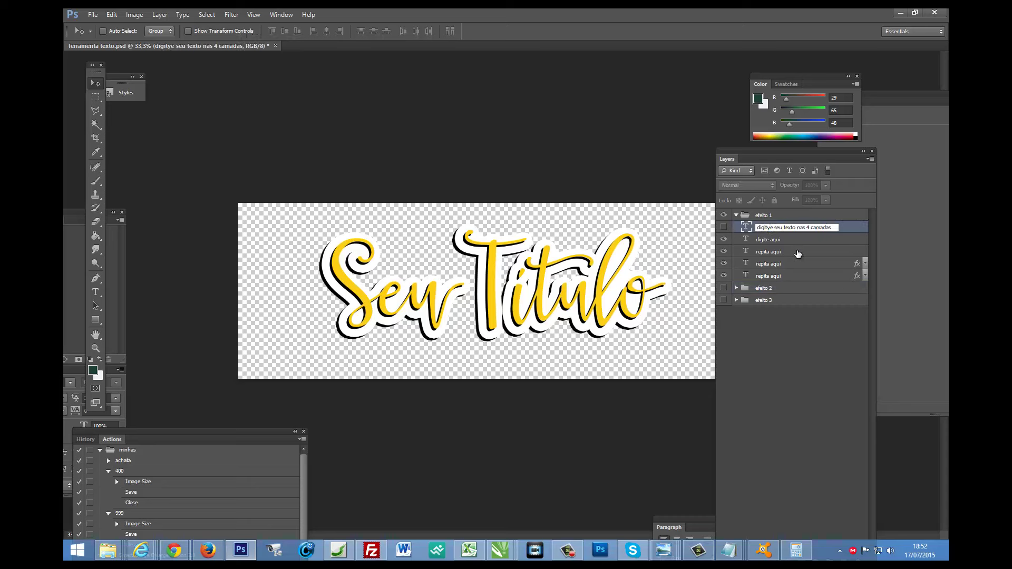
key(Delete)
click(802, 293)
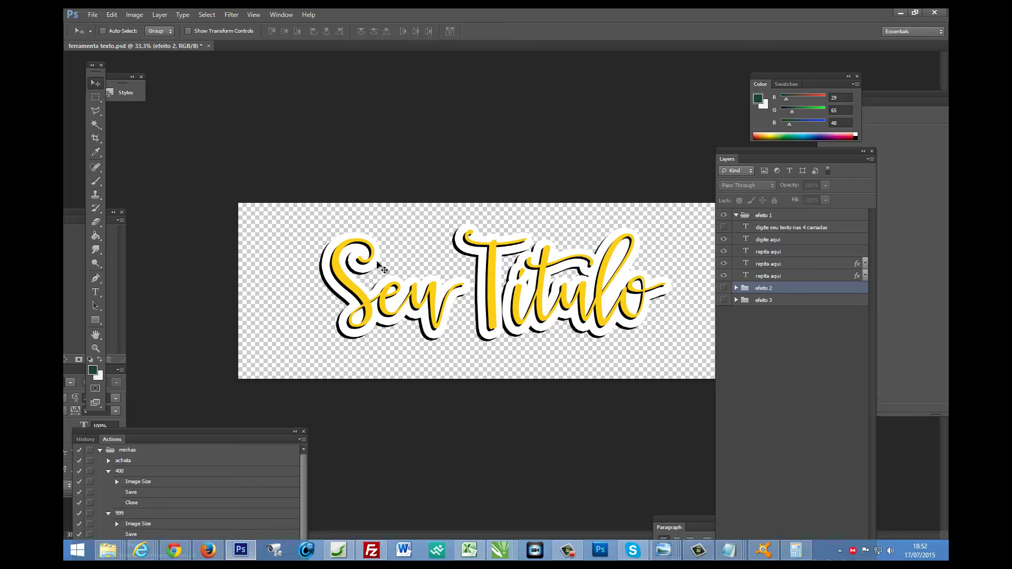
double_click(746, 240)
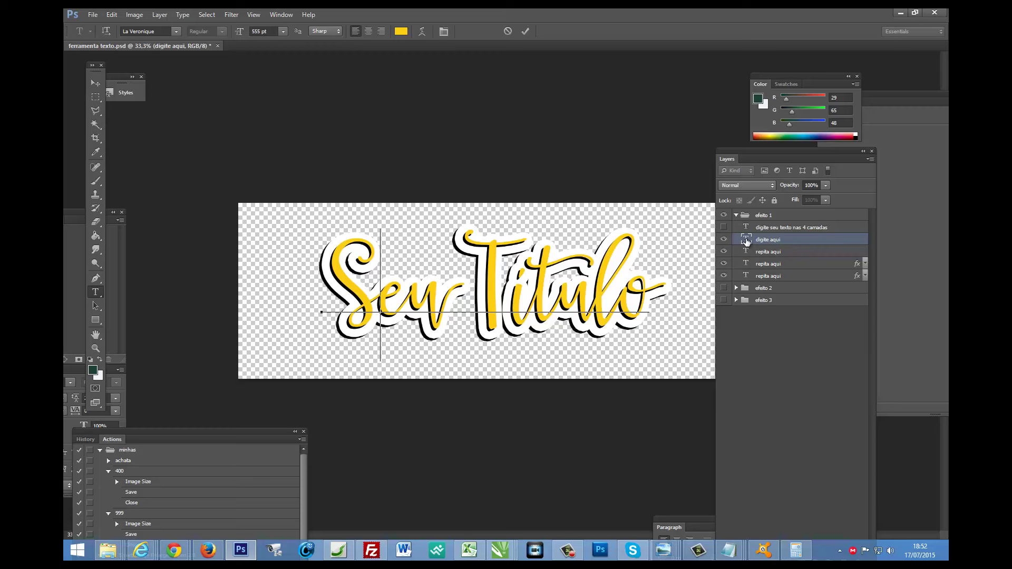
Step: Type Jefferson into the digite aqui layer and paste it into the second repita aqui layer
text(Jefferson)
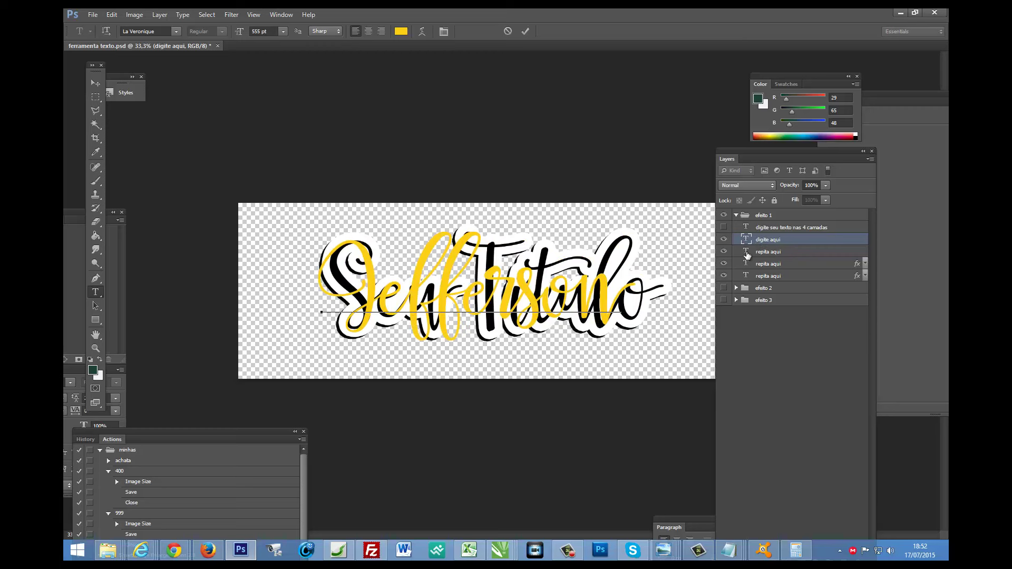
click(747, 254)
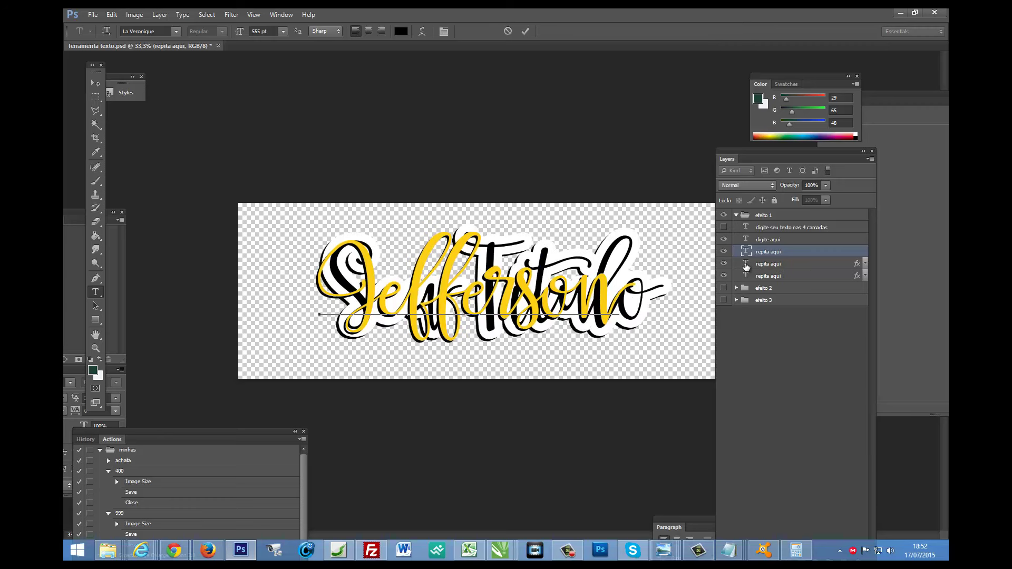
click(745, 265)
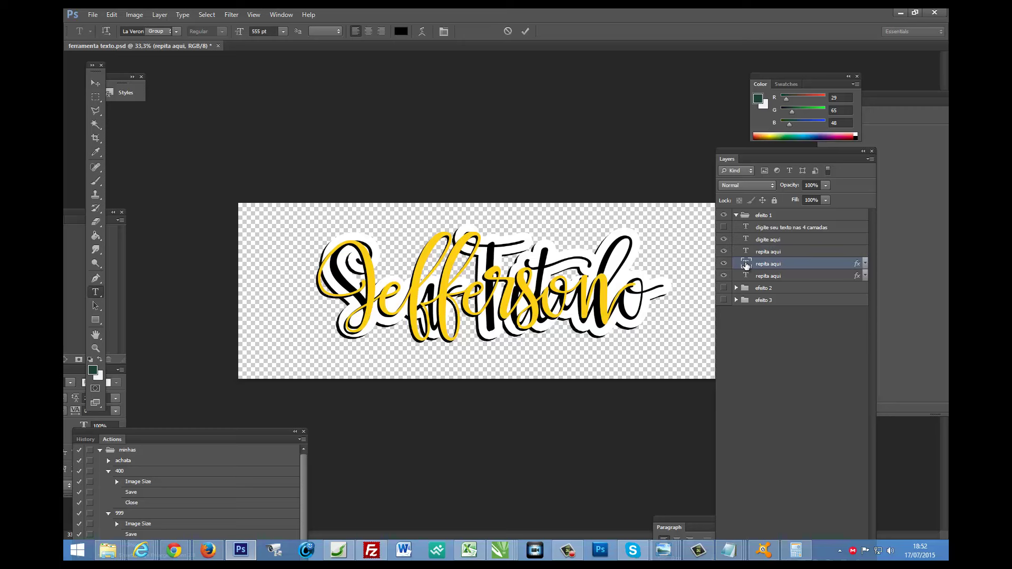
double_click(745, 265)
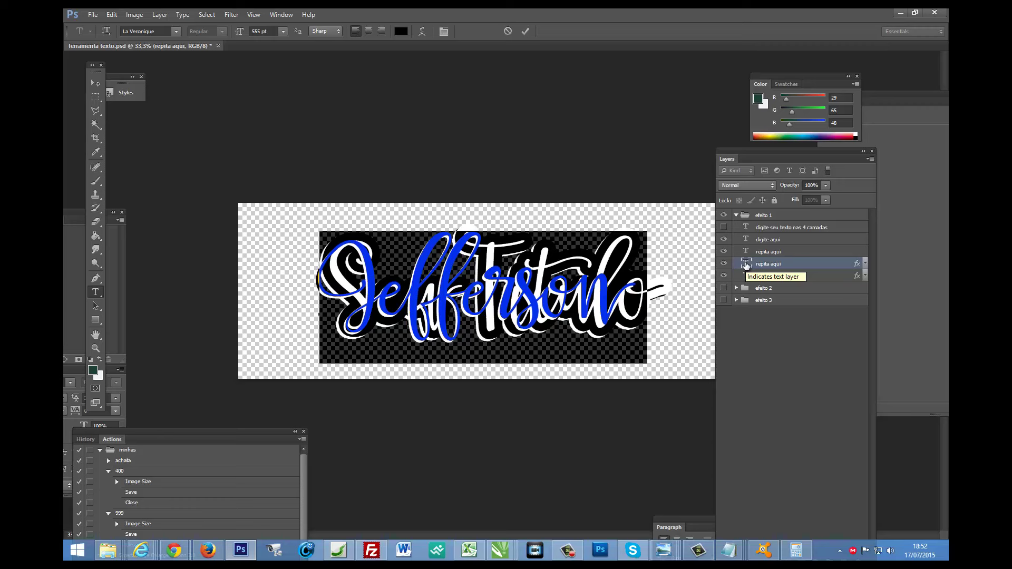
key(ctrl+h)
key(ctrl+v)
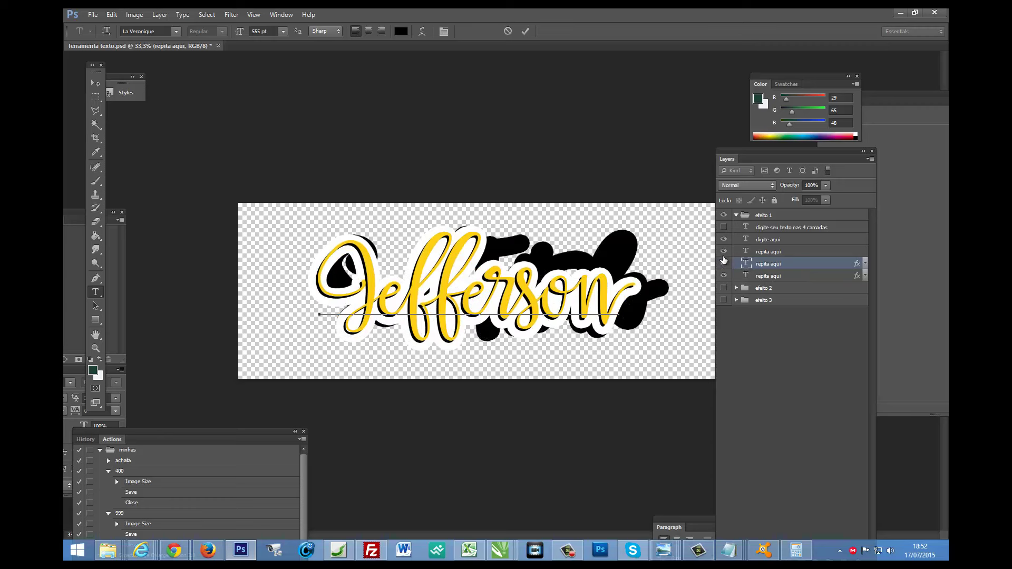
Step: Replace the bottom repita aqui layer's text with Jefferson and commit the edits
click(744, 276)
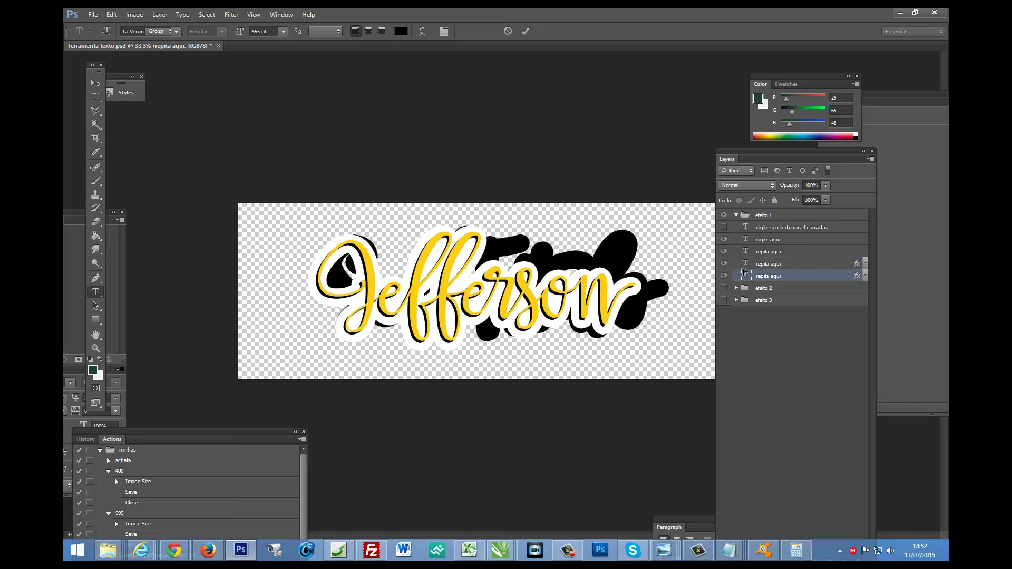
double_click(744, 275)
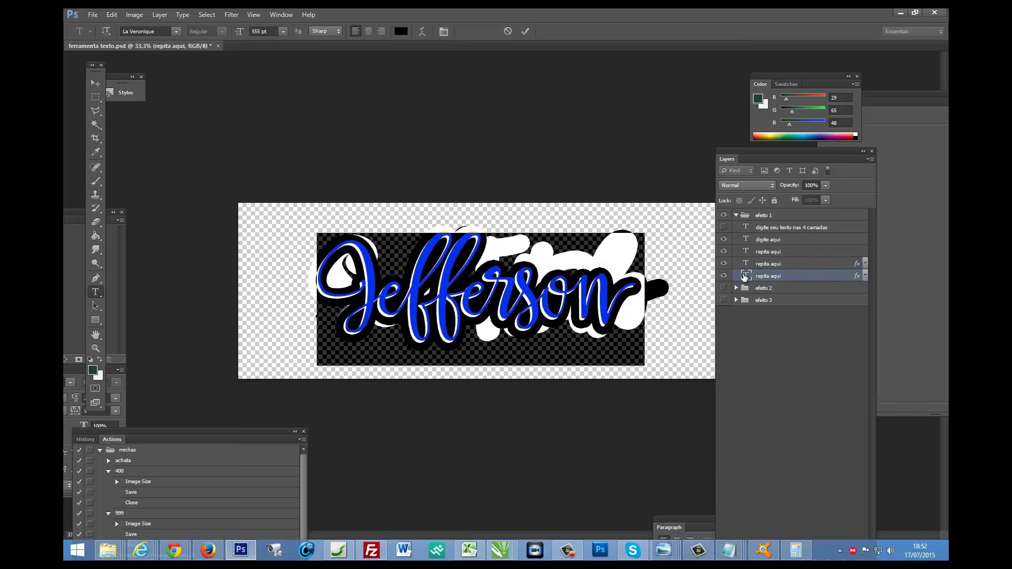
key(ctrl+h)
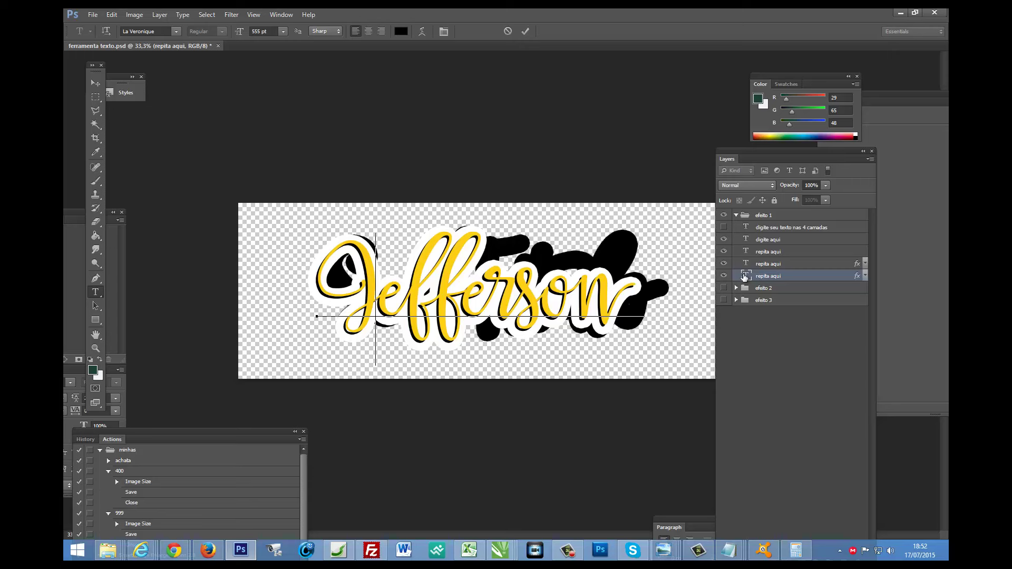
click(567, 550)
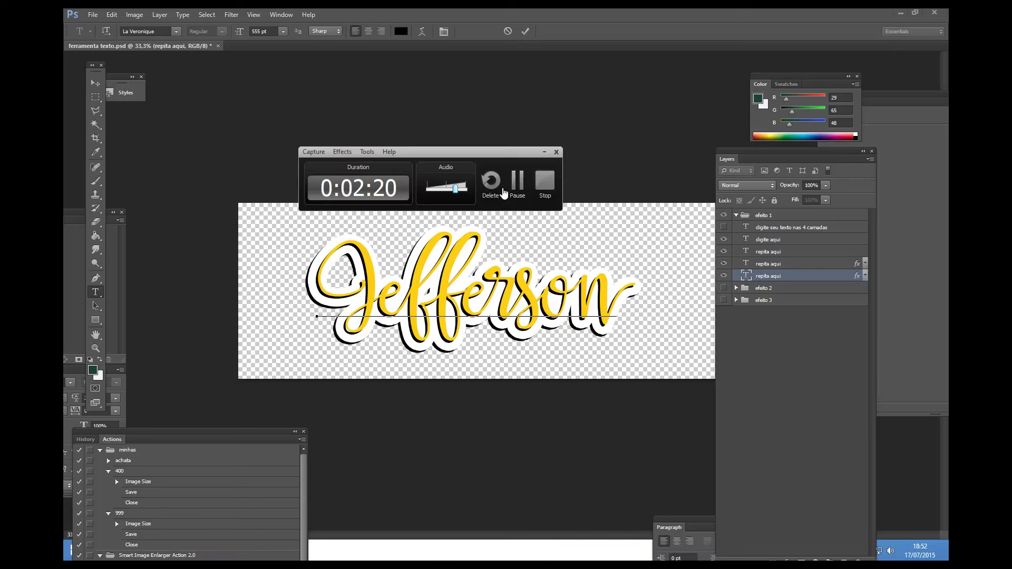
click(560, 188)
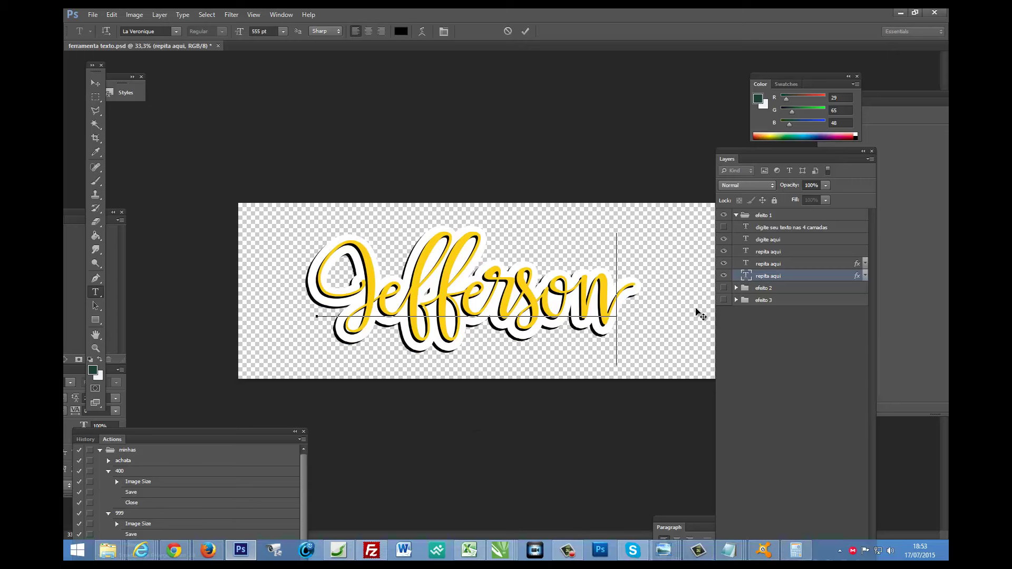
click(96, 84)
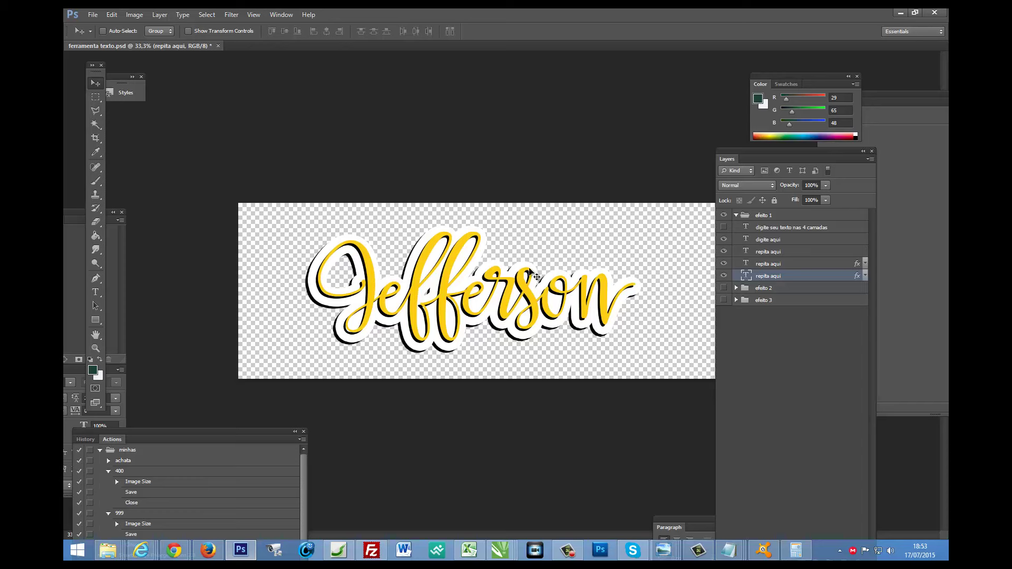
Step: Save a PNG copy named efeito 1, then hide the efeito 1 group
click(92, 14)
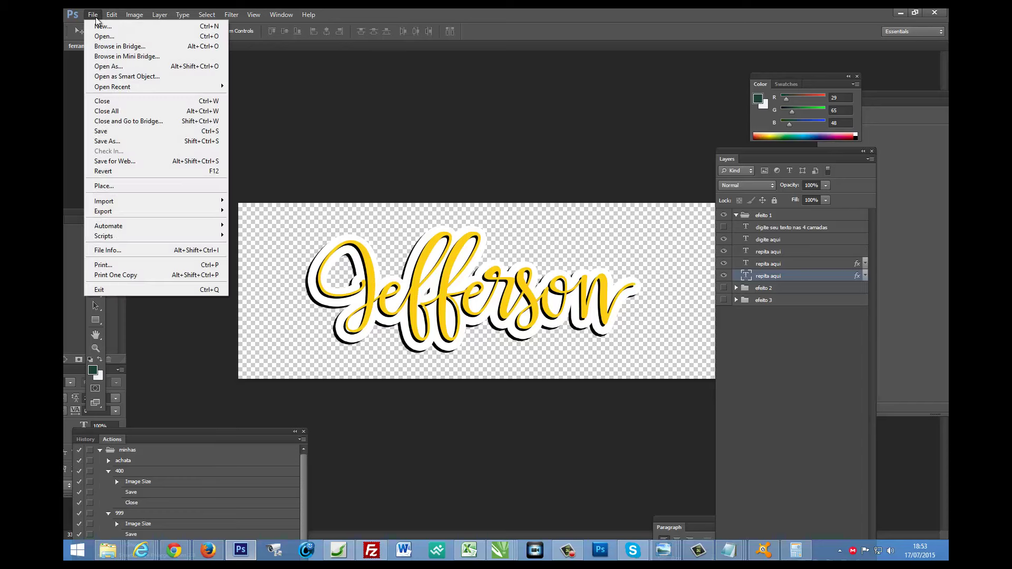
click(124, 141)
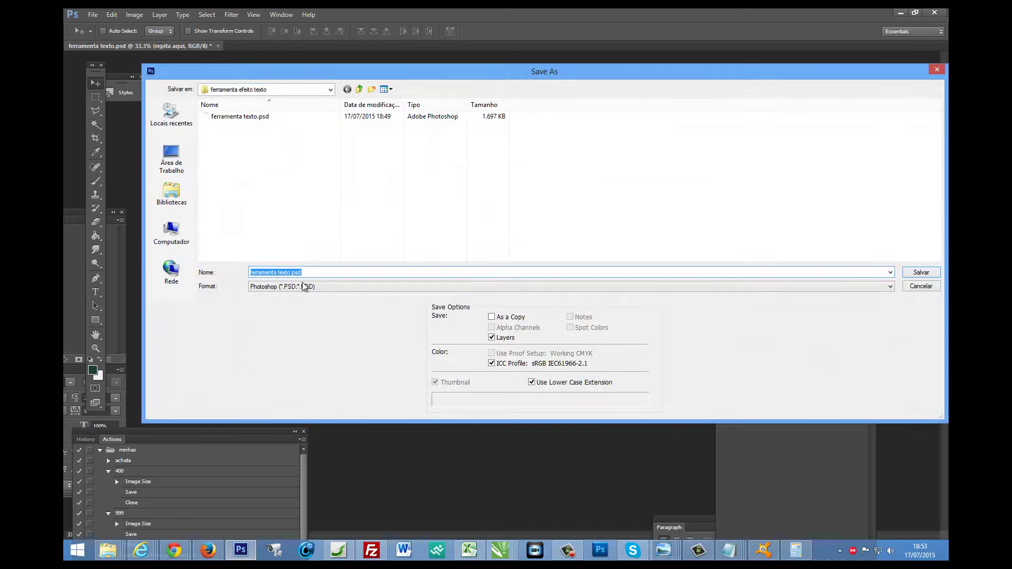
click(308, 287)
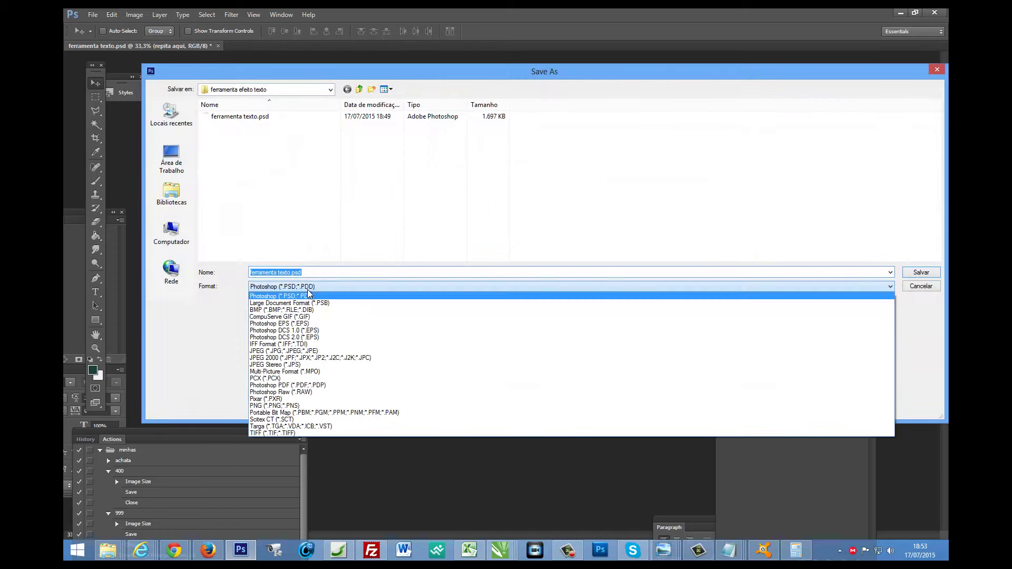
click(284, 405)
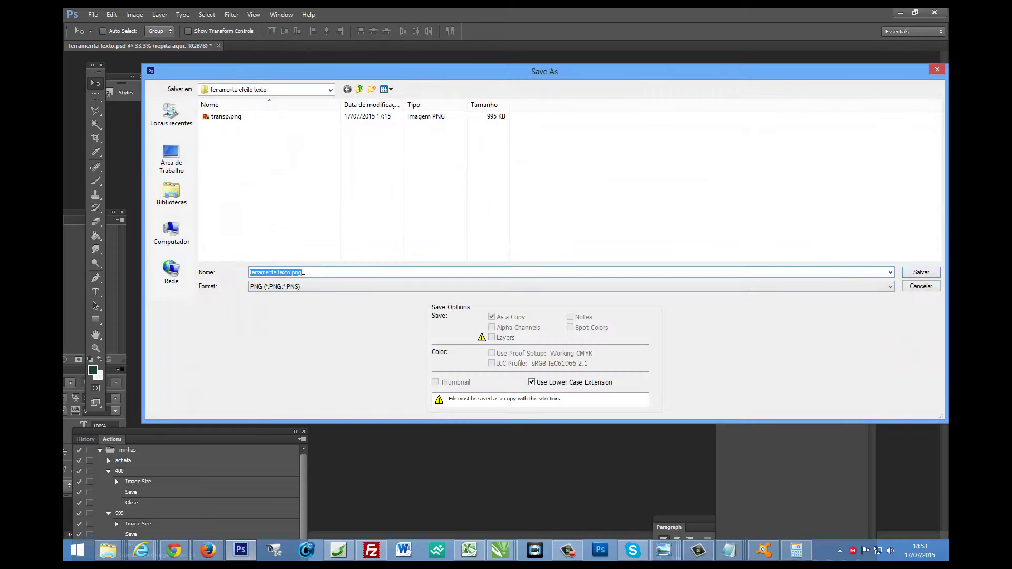
text(efeito1)
key(Return)
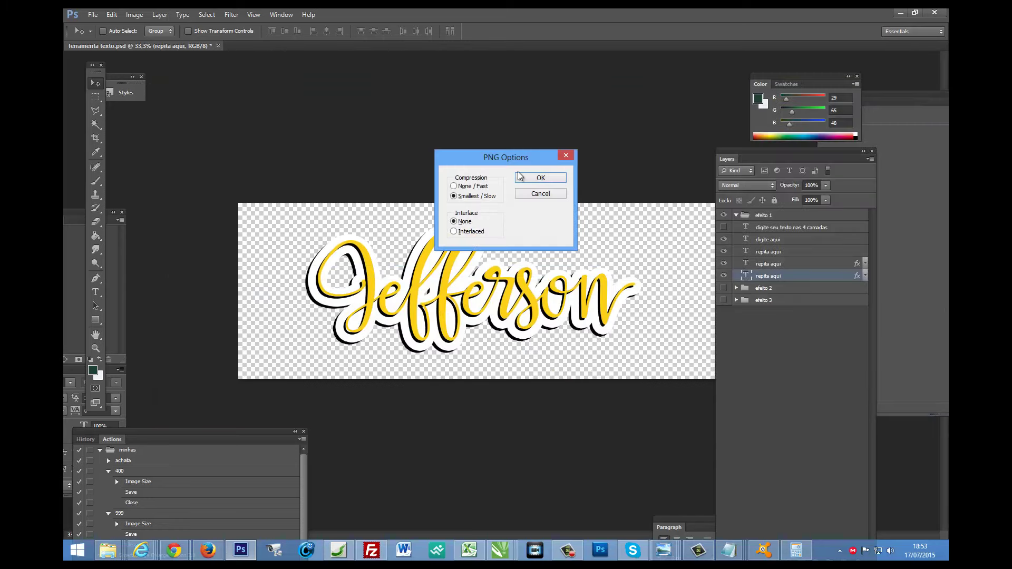
click(537, 179)
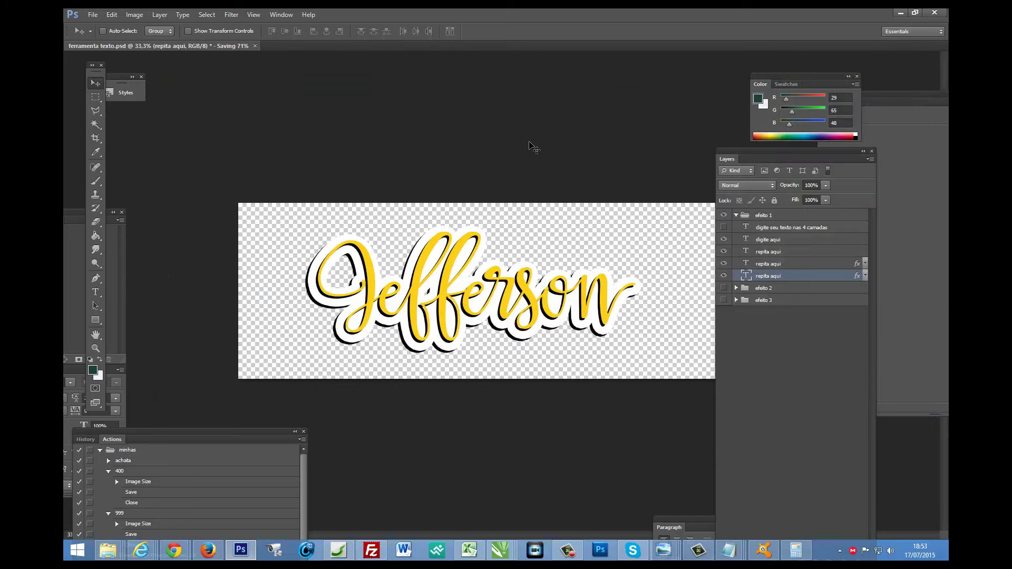
click(724, 215)
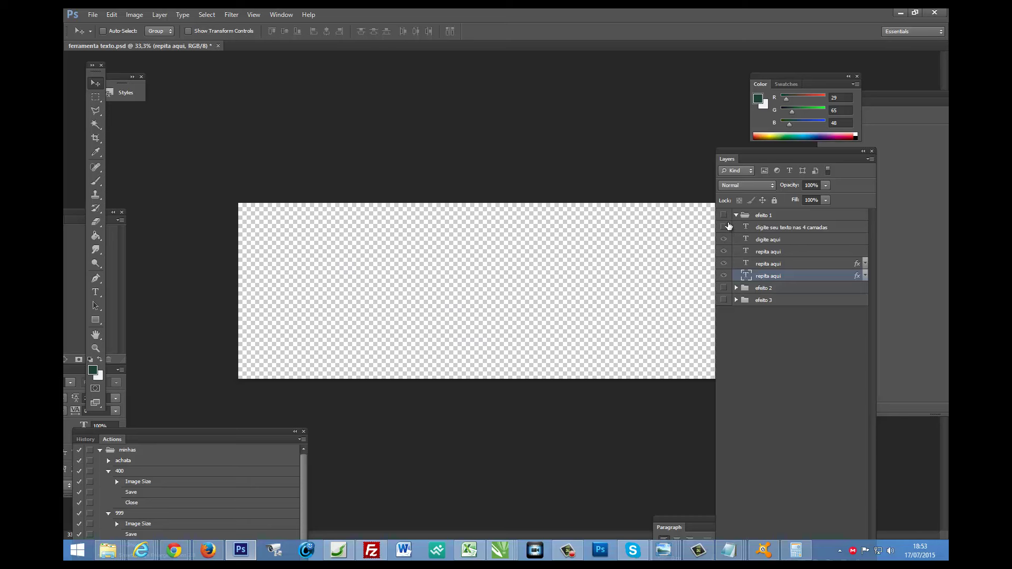
Step: Collapse efeito 1, show and expand efeito 2, and retype its Seu Titulo text as Sublimação
click(736, 215)
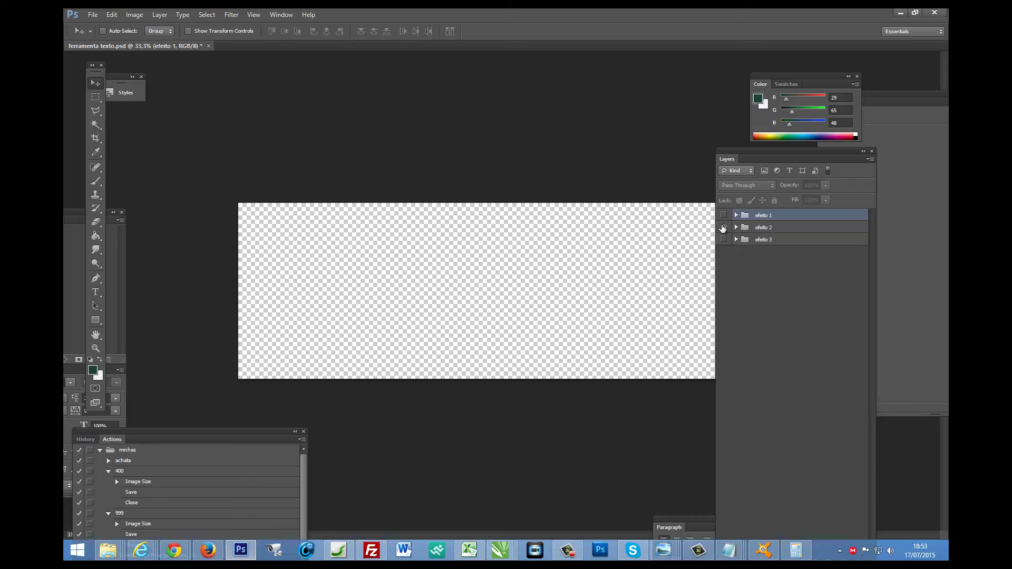
click(724, 227)
click(736, 227)
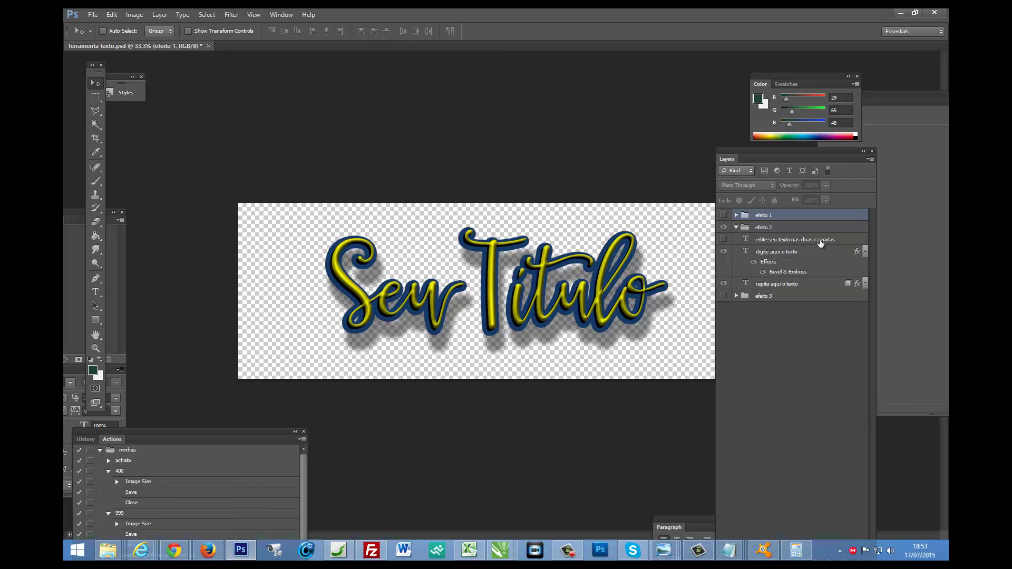
double_click(745, 252)
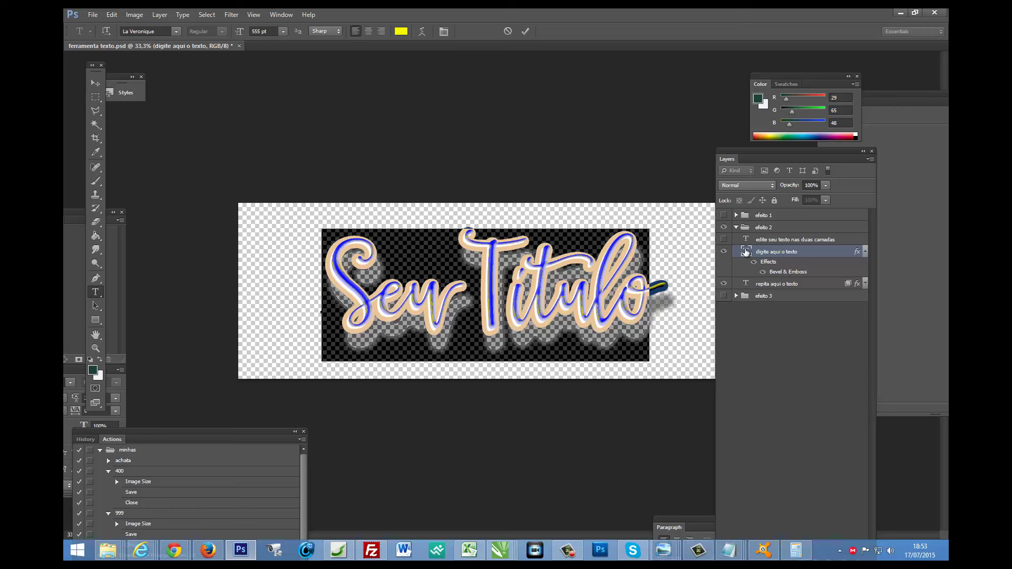
text(T)
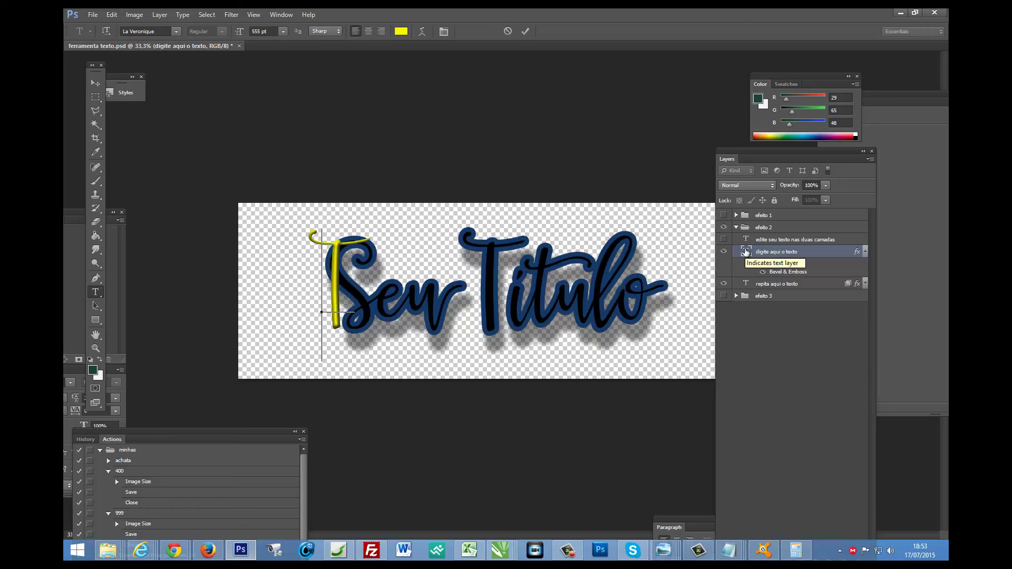
key(BackSpace)
text(Su)
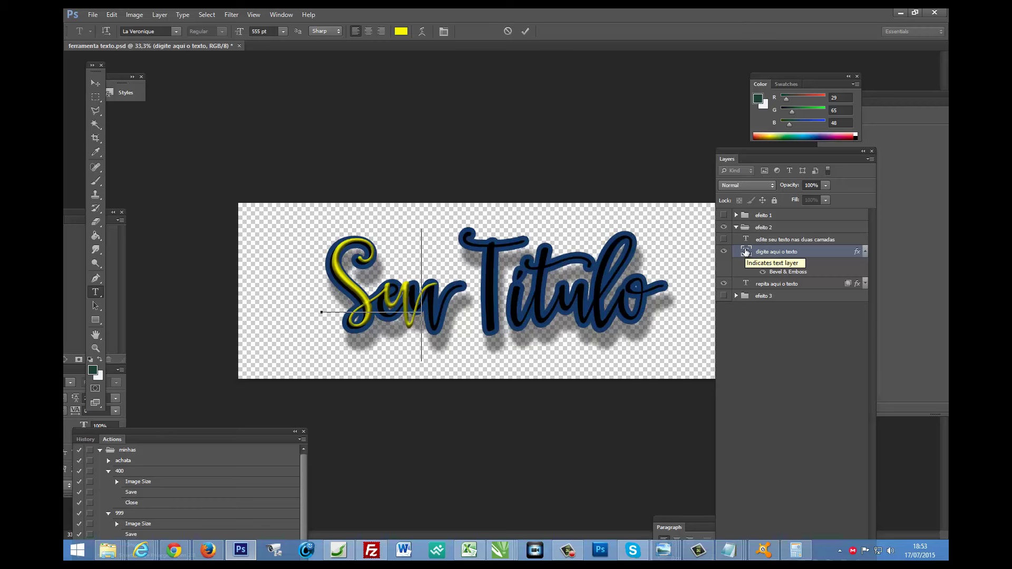
text(blimaç)
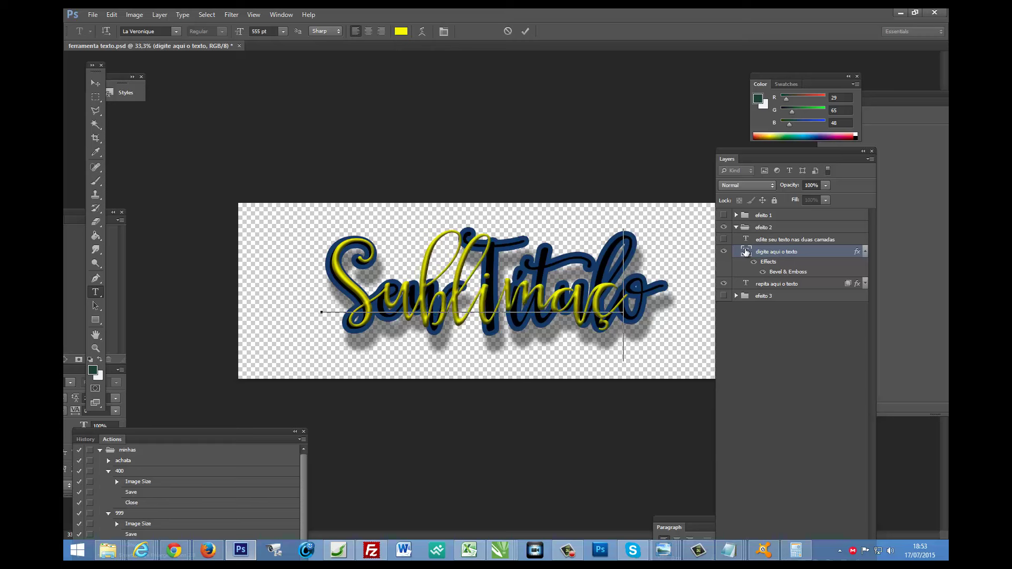
text(ão)
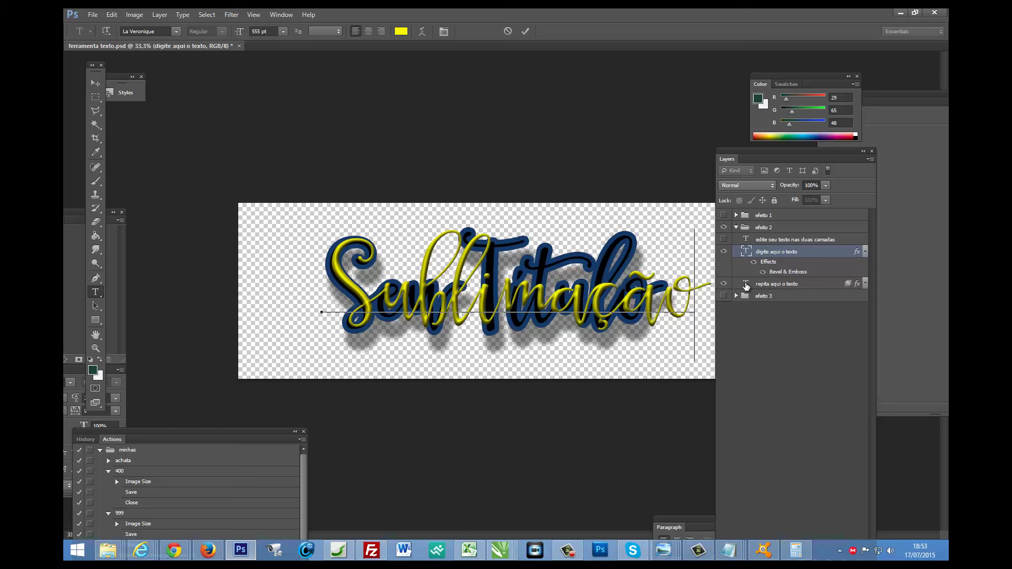
Step: Replace the repita aqui o texto layer's text with Sublimação and commit
click(745, 285)
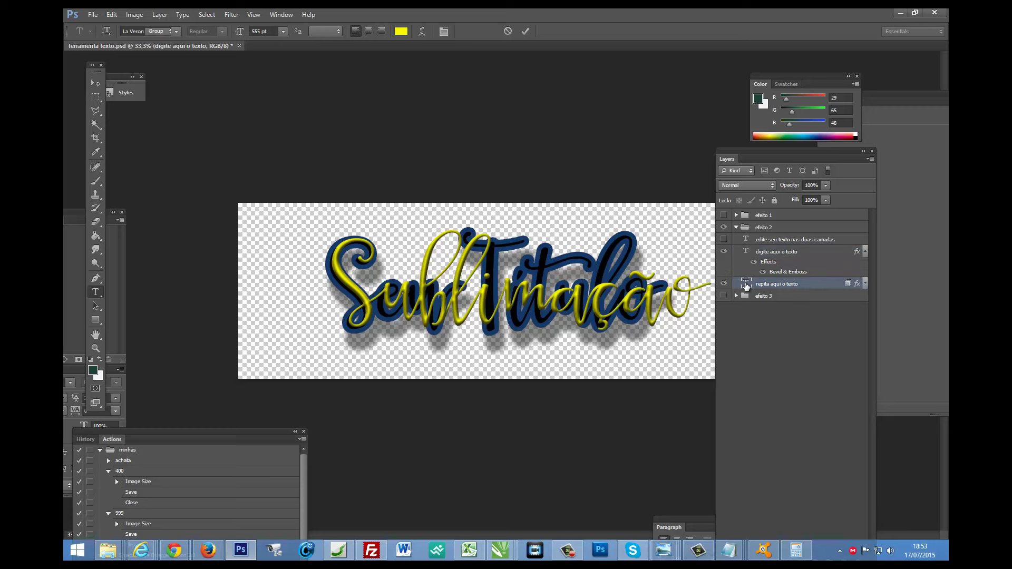
double_click(745, 283)
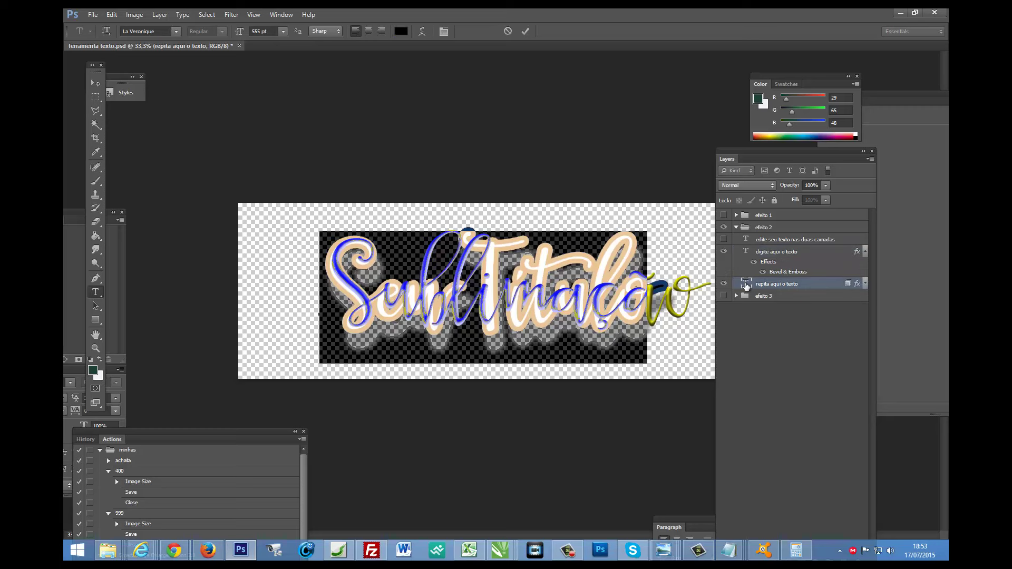
text(Sublimação)
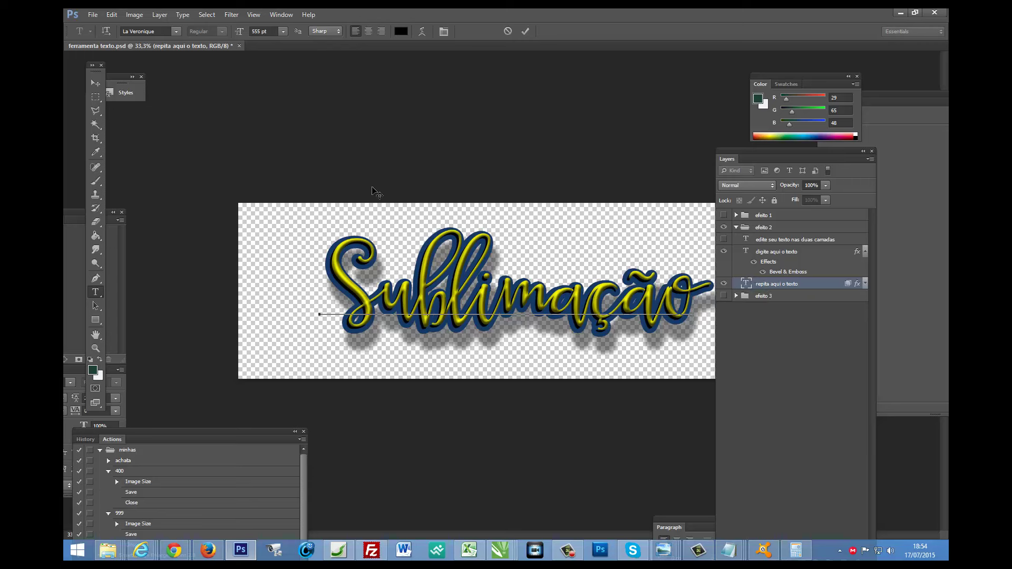
click(95, 82)
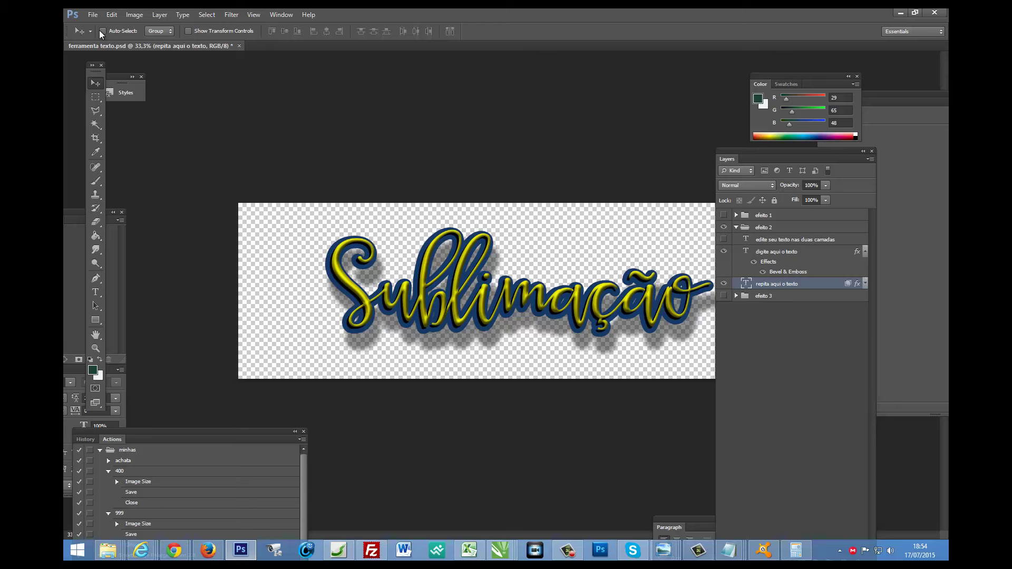
Step: Save a transparent PNG copy of the document named efeito 2
click(92, 14)
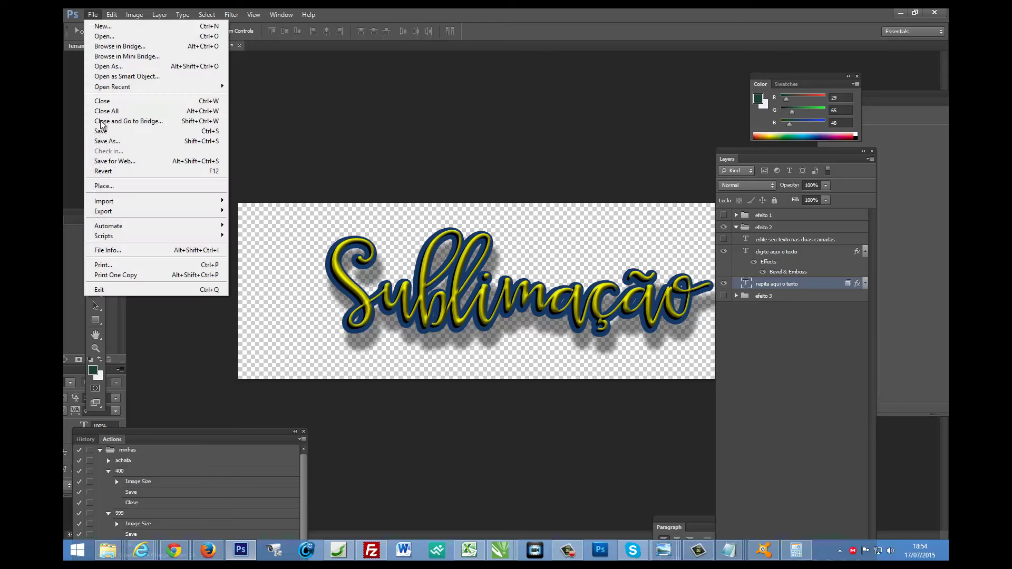
click(109, 142)
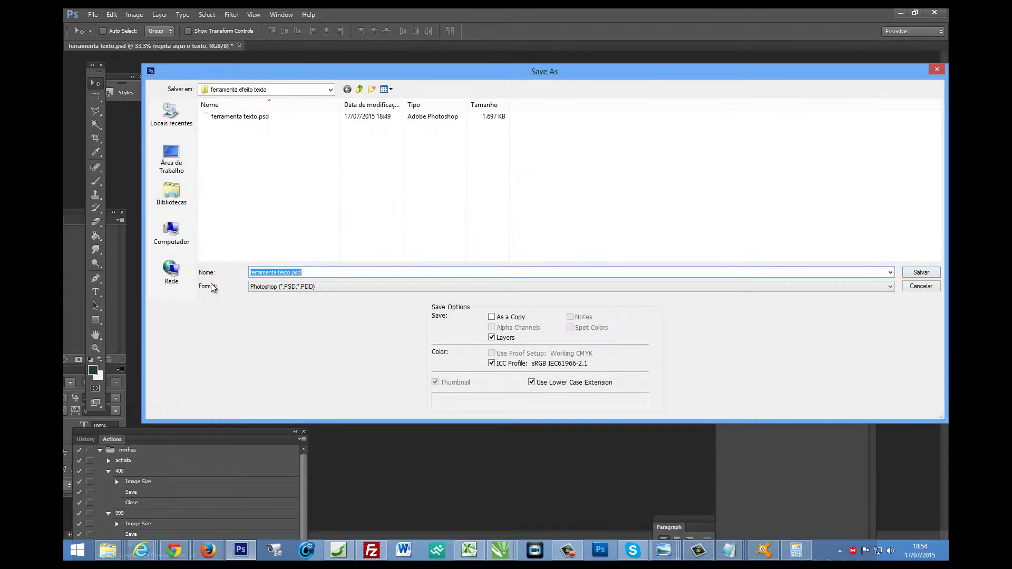
click(267, 287)
click(274, 397)
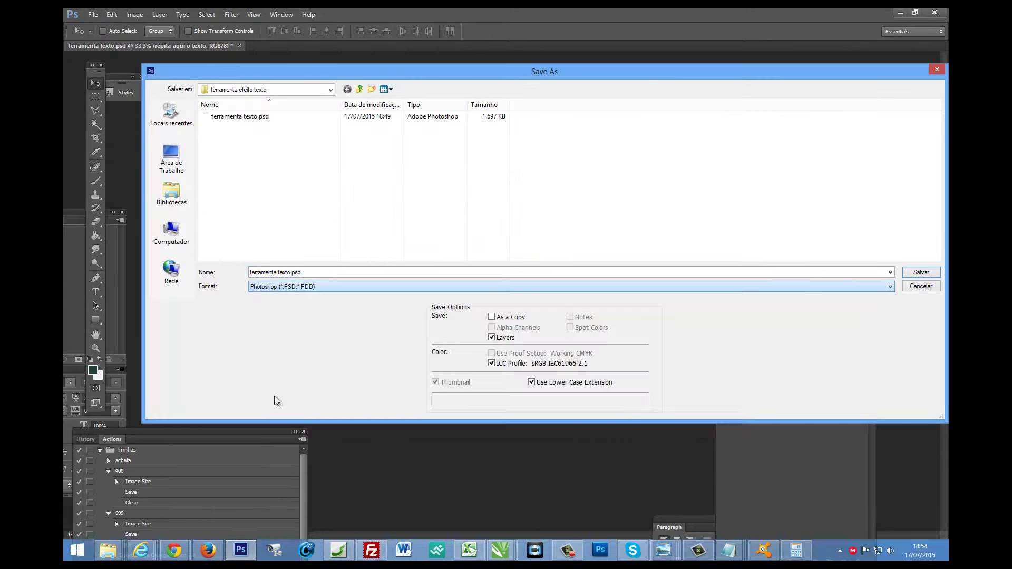
click(281, 275)
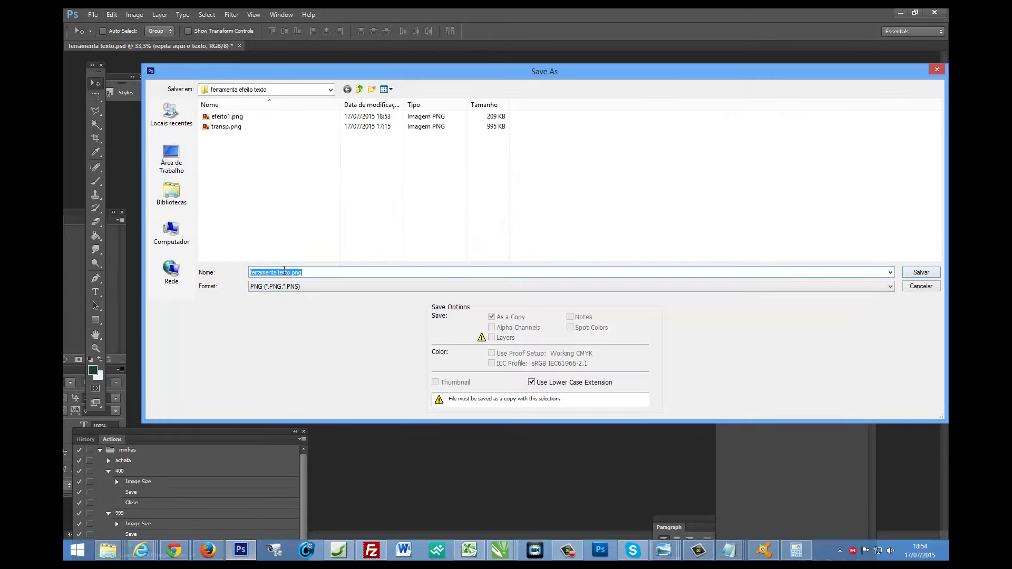
text(efeito 2)
key(Return)
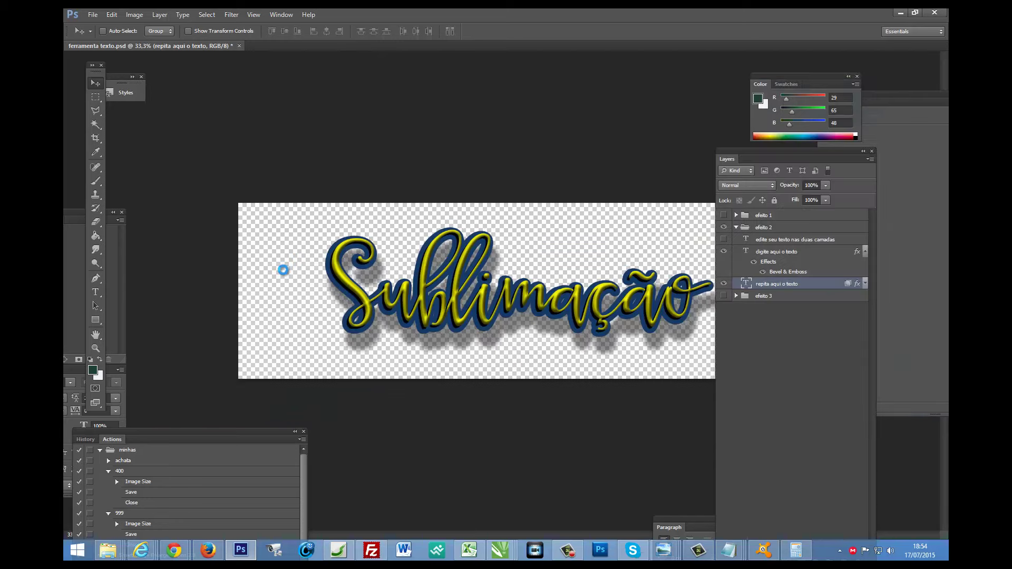
key(Return)
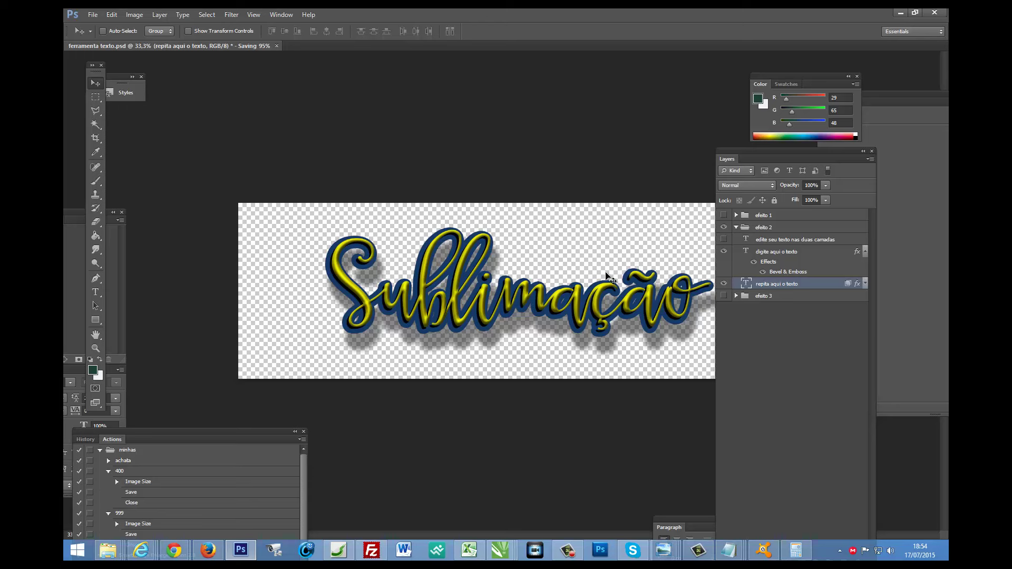
Step: Toggle layer visibility to isolate the yellow bevelled Sublimação text layer
click(725, 284)
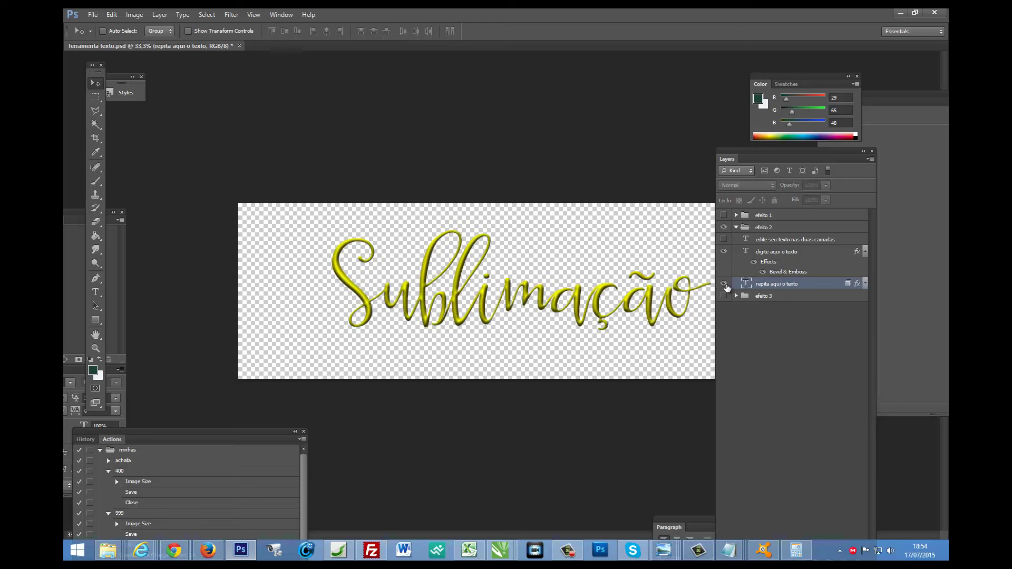
click(726, 285)
click(724, 252)
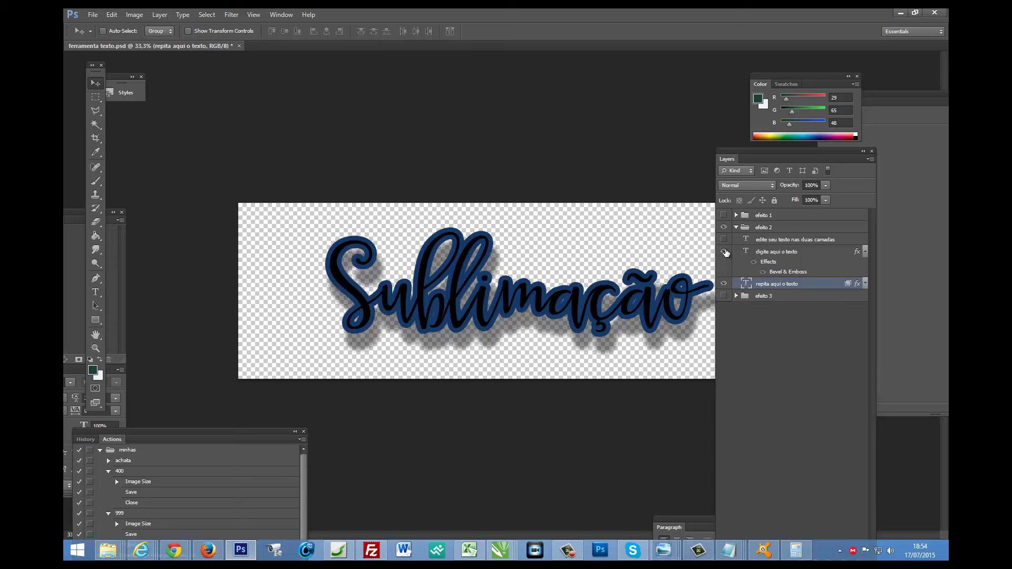
click(725, 285)
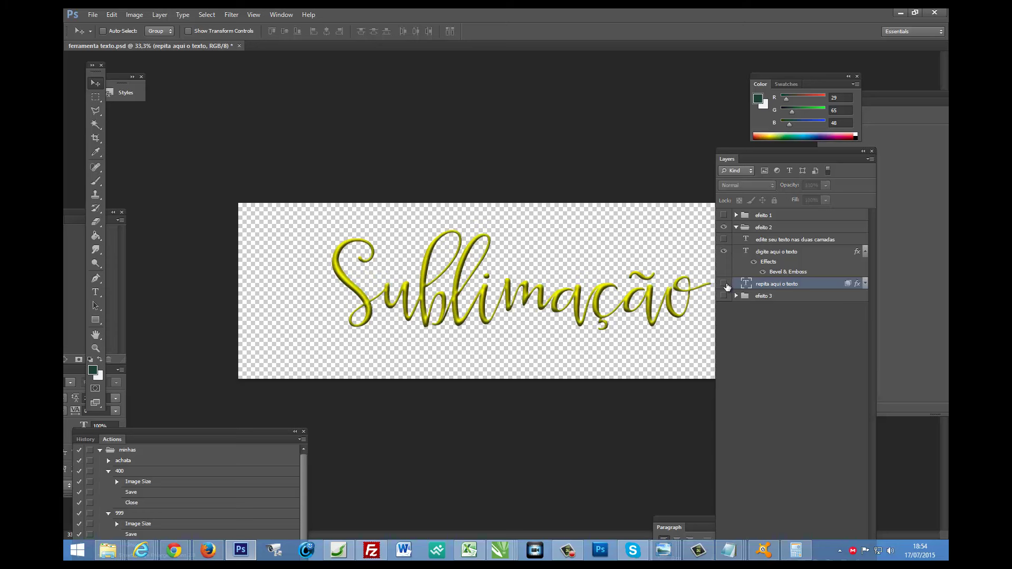
Step: Change the layer style's Stroke colour to bright green 13b722 and apply it
double_click(856, 286)
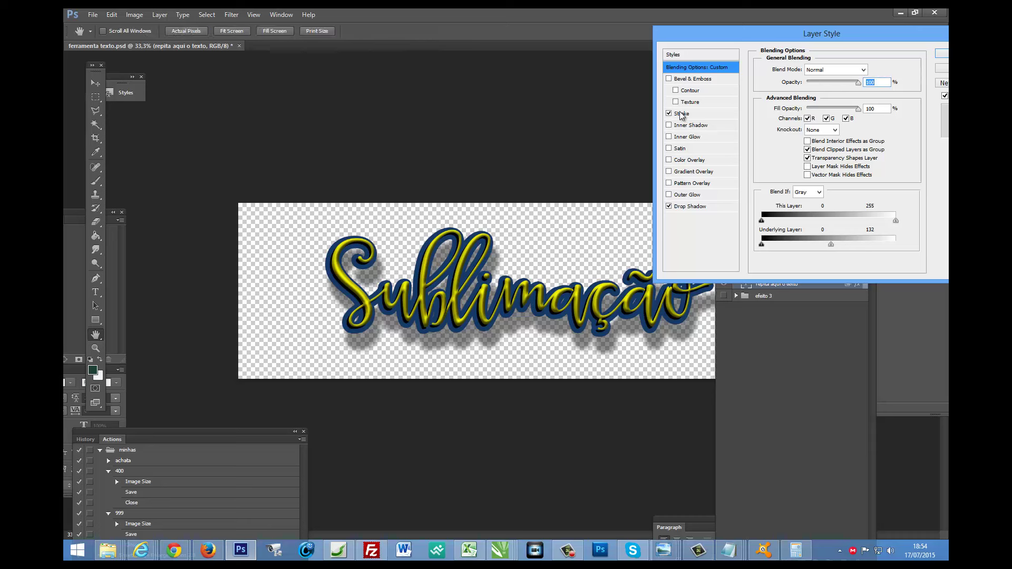
click(680, 115)
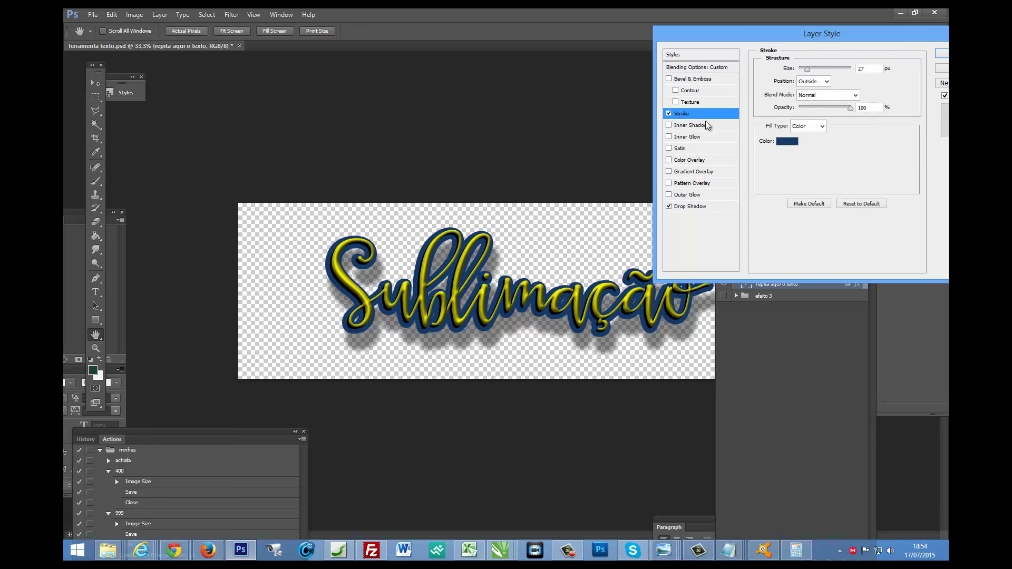
click(785, 142)
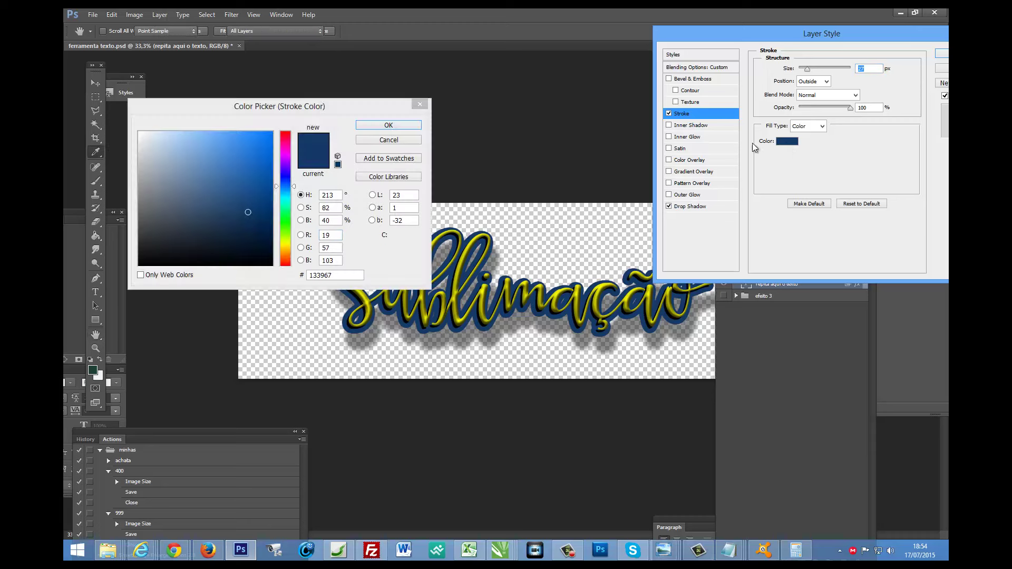
click(286, 219)
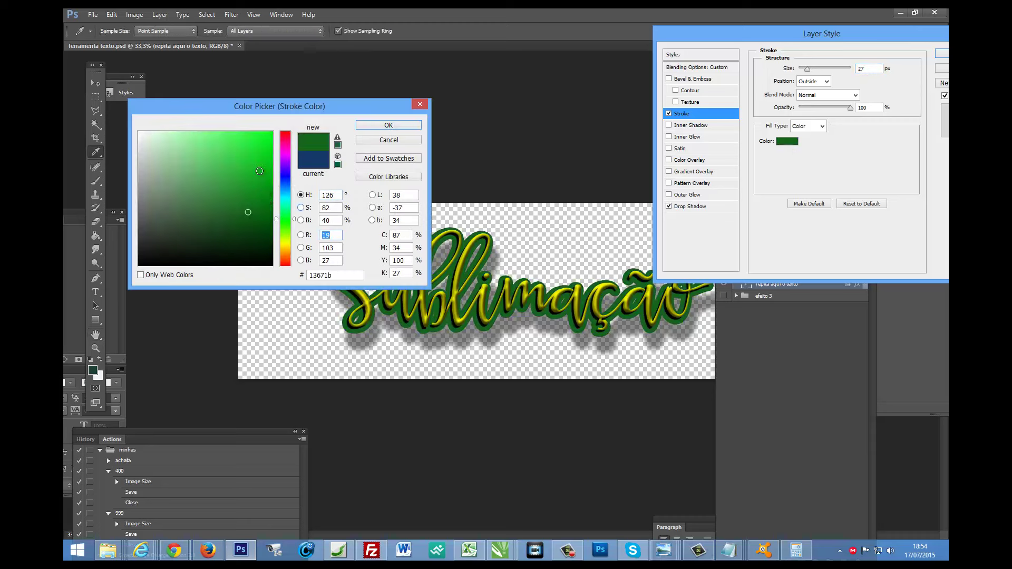
click(259, 169)
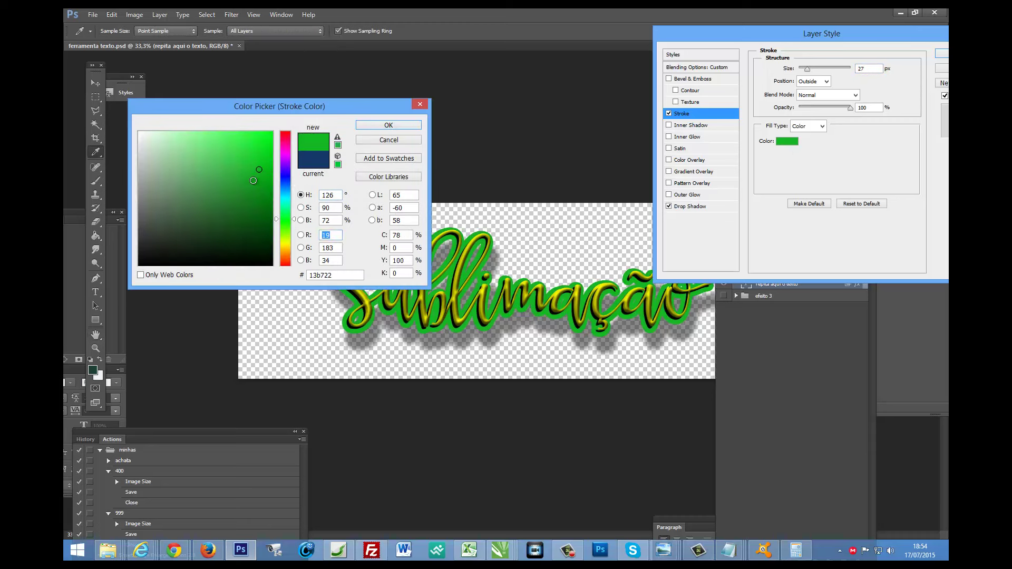
click(388, 125)
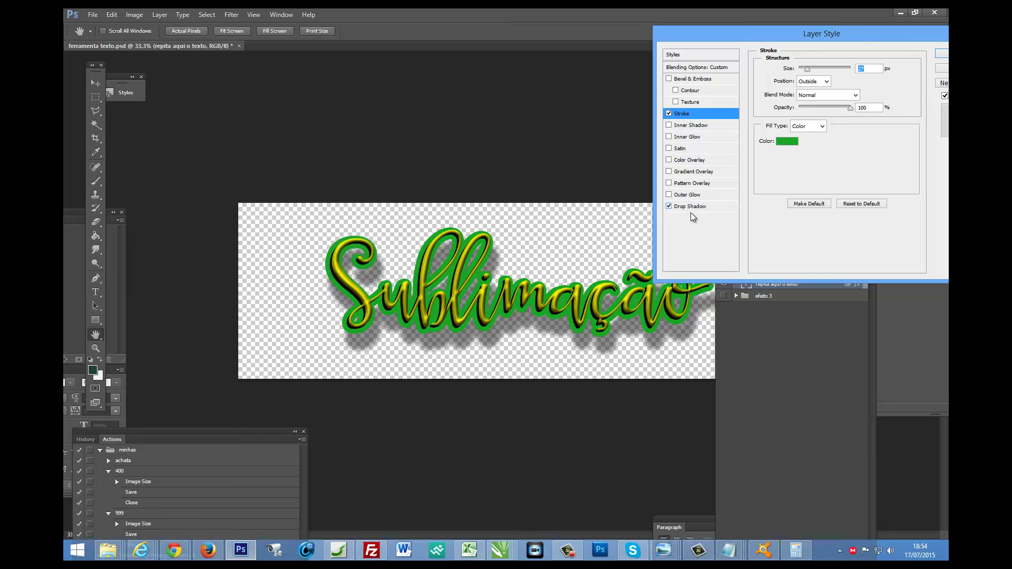
drag(902, 36, 758, 38)
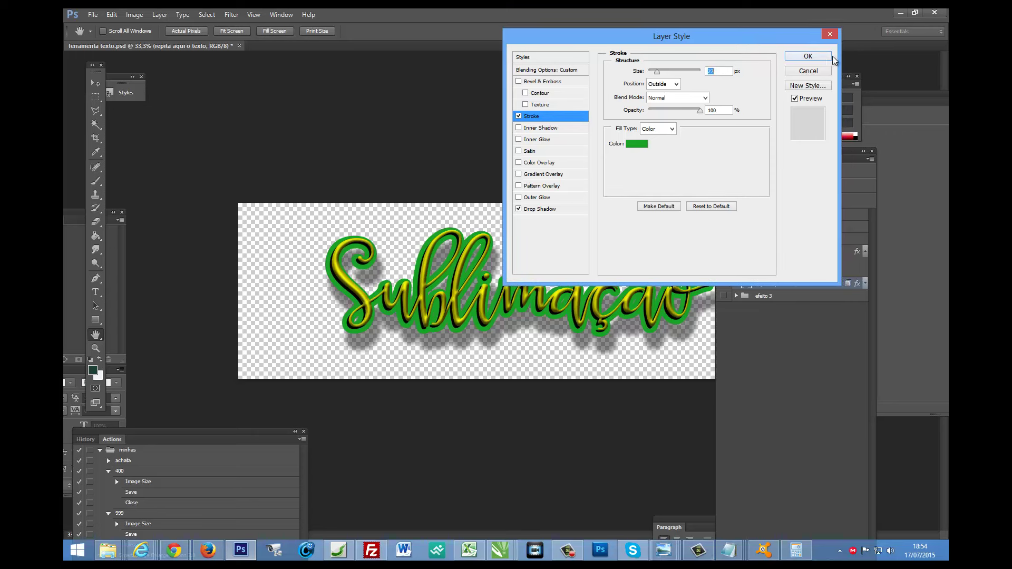
key(Return)
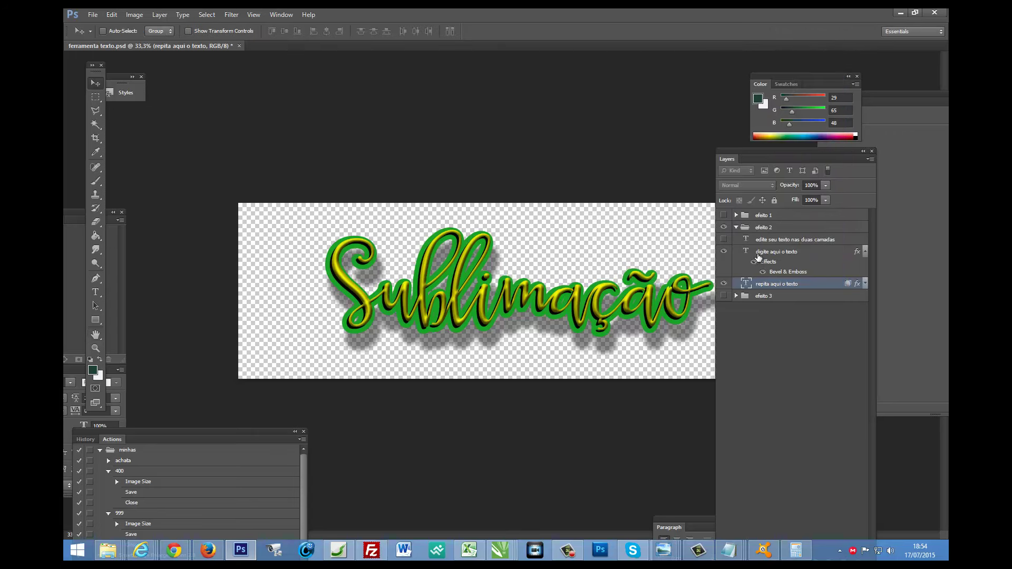
click(724, 253)
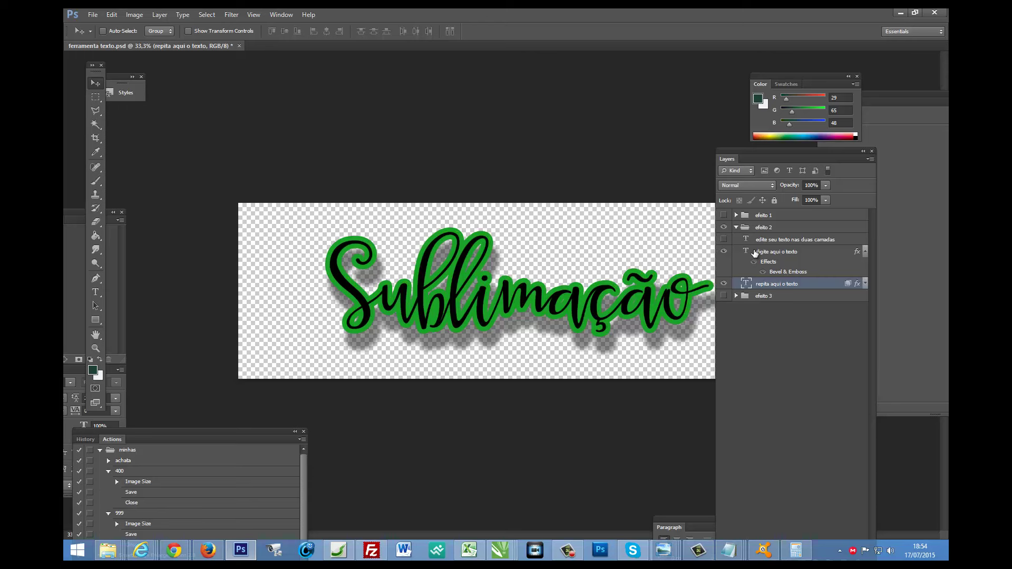
click(855, 252)
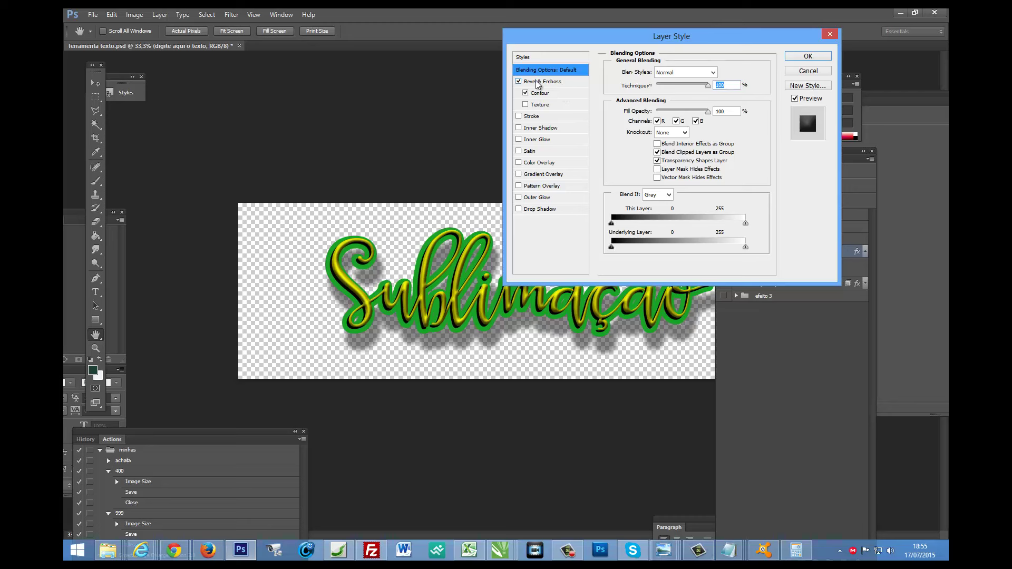
click(538, 84)
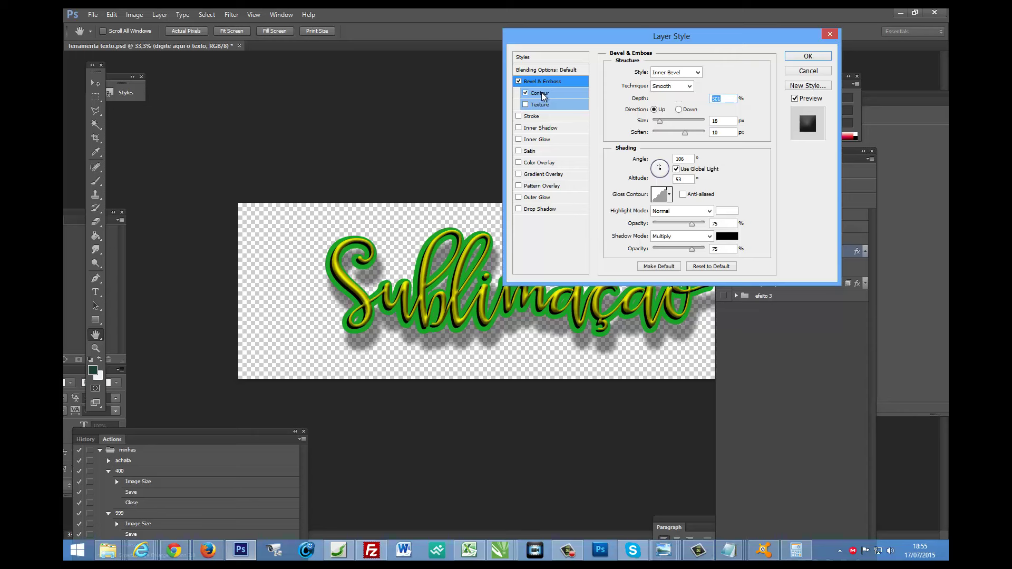
click(541, 94)
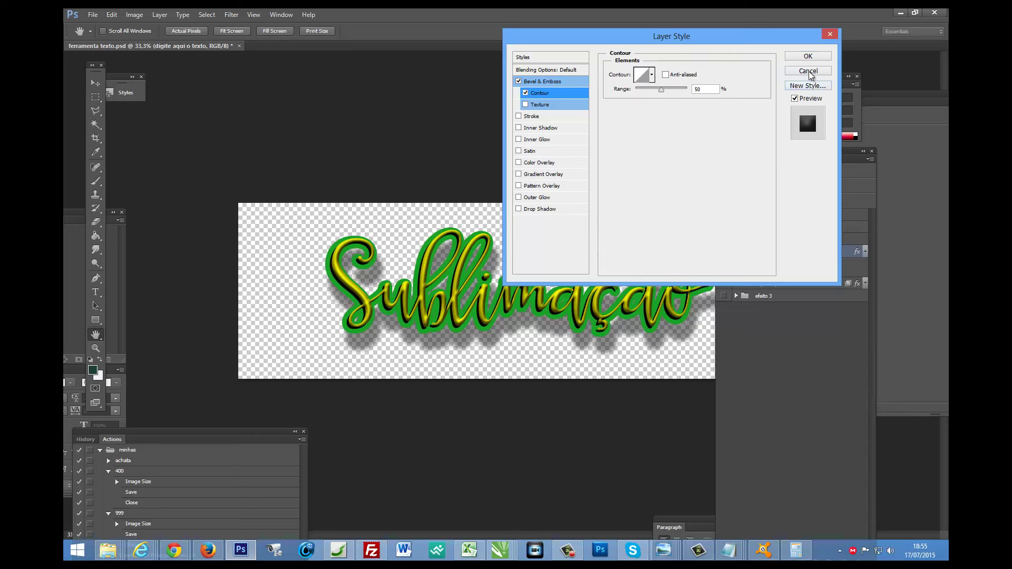
click(808, 56)
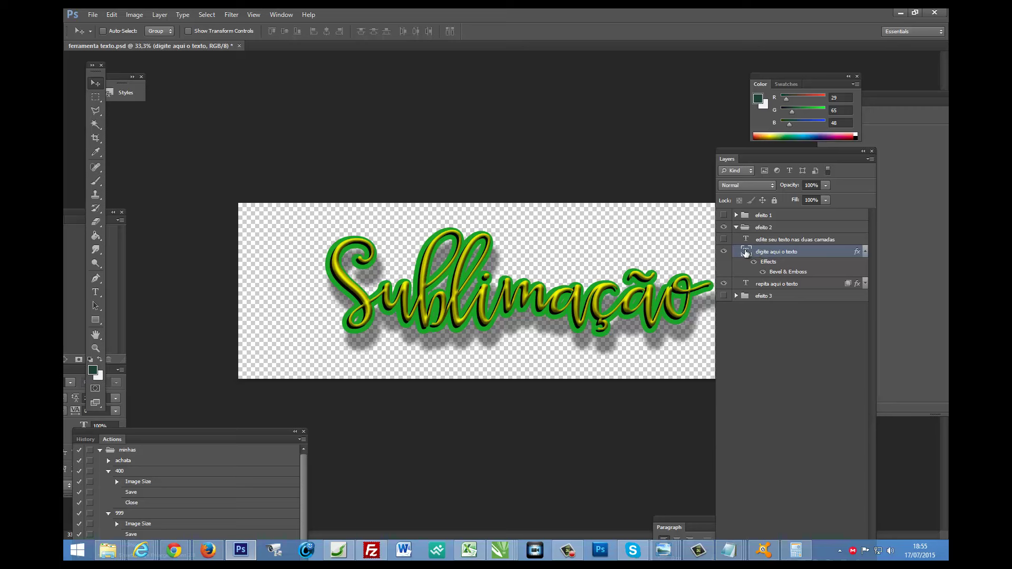
key(t)
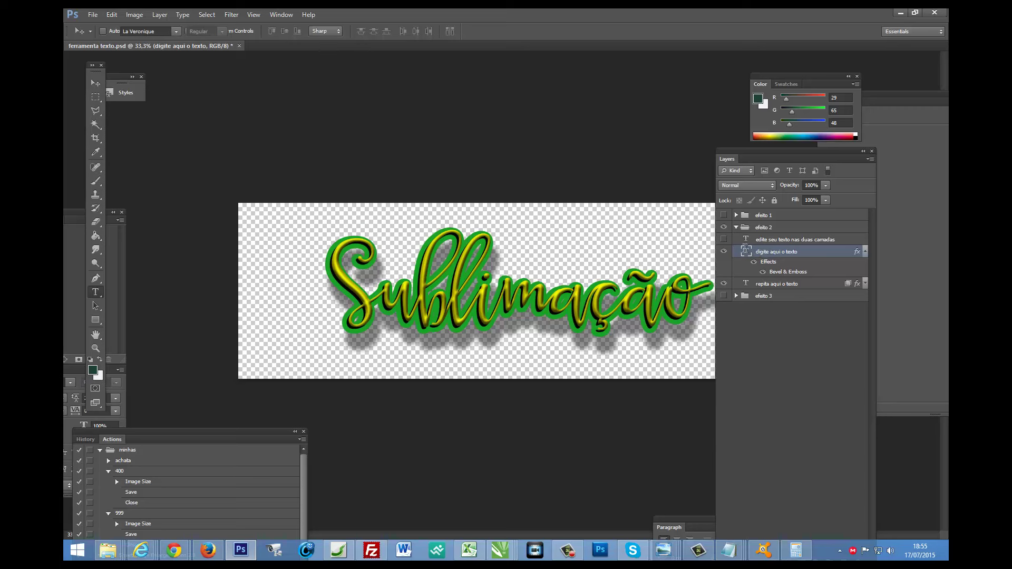
Step: Recolour all the Sublimação text from yellow to blue 1842de
double_click(745, 251)
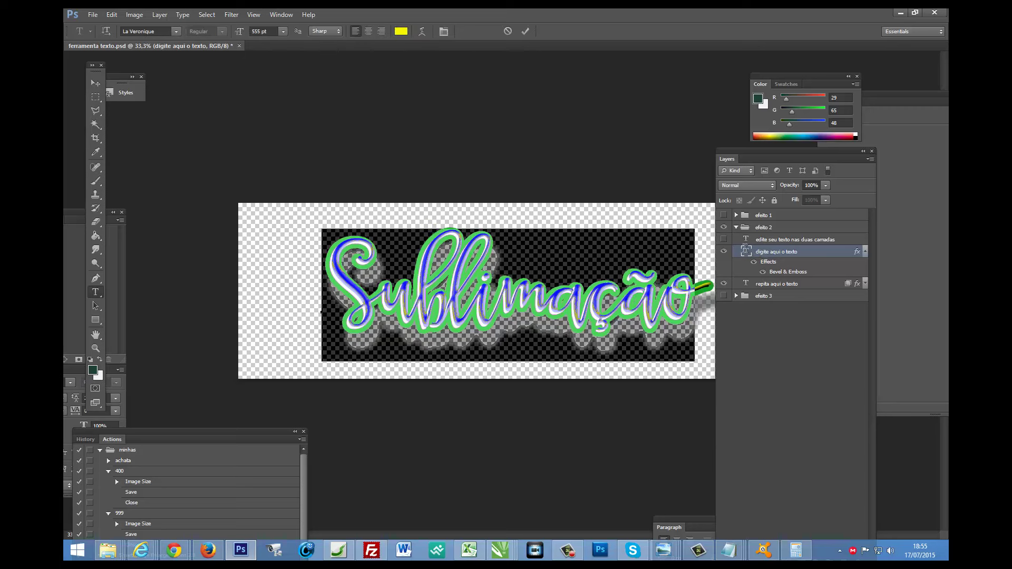
click(401, 32)
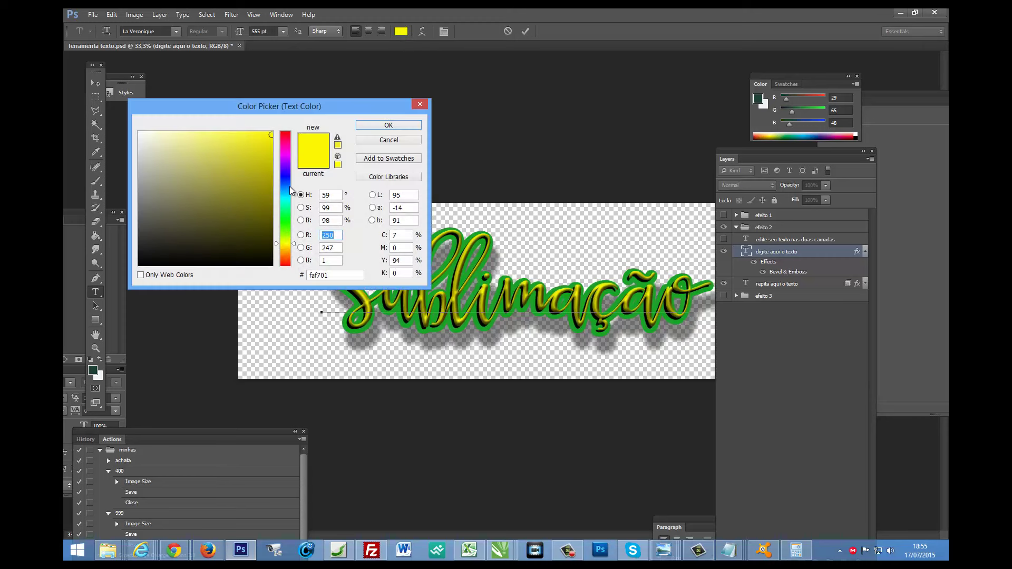
click(286, 182)
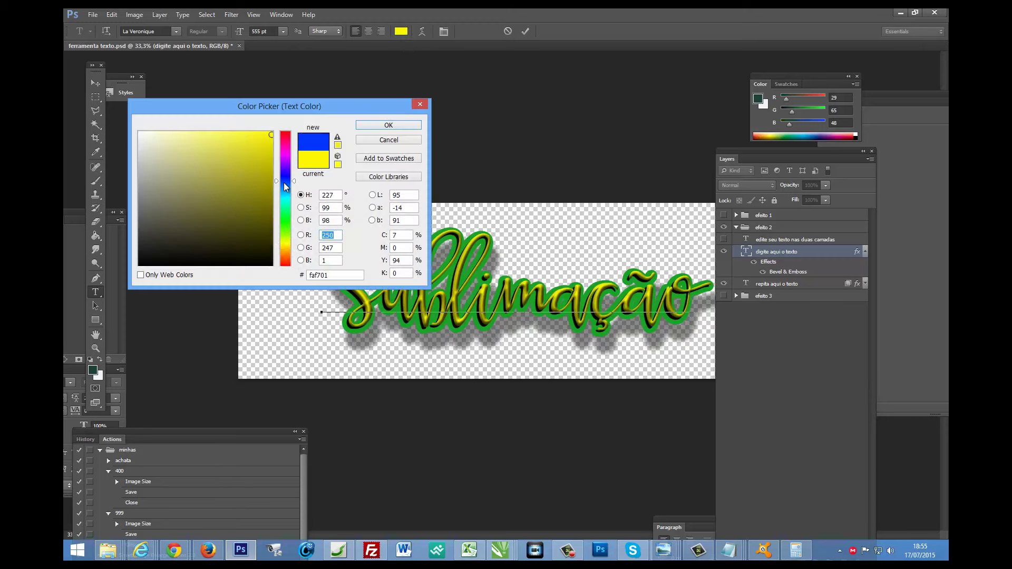
click(257, 149)
click(231, 150)
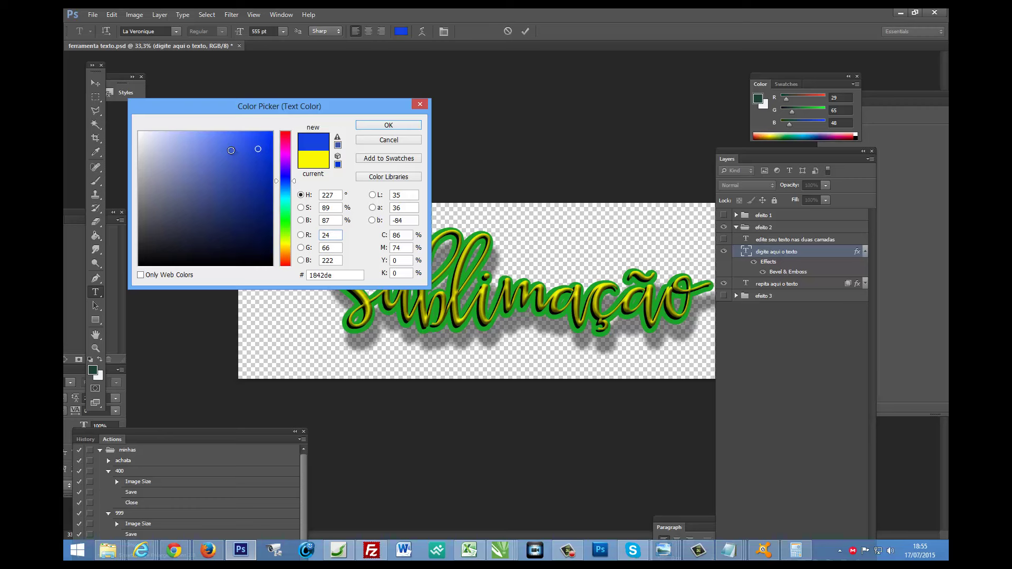
click(407, 127)
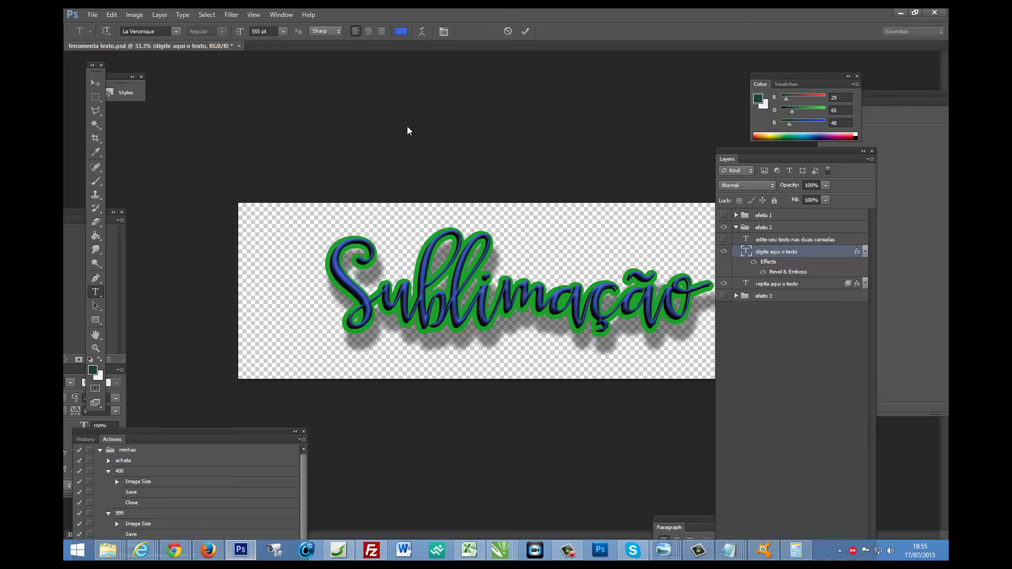
click(95, 83)
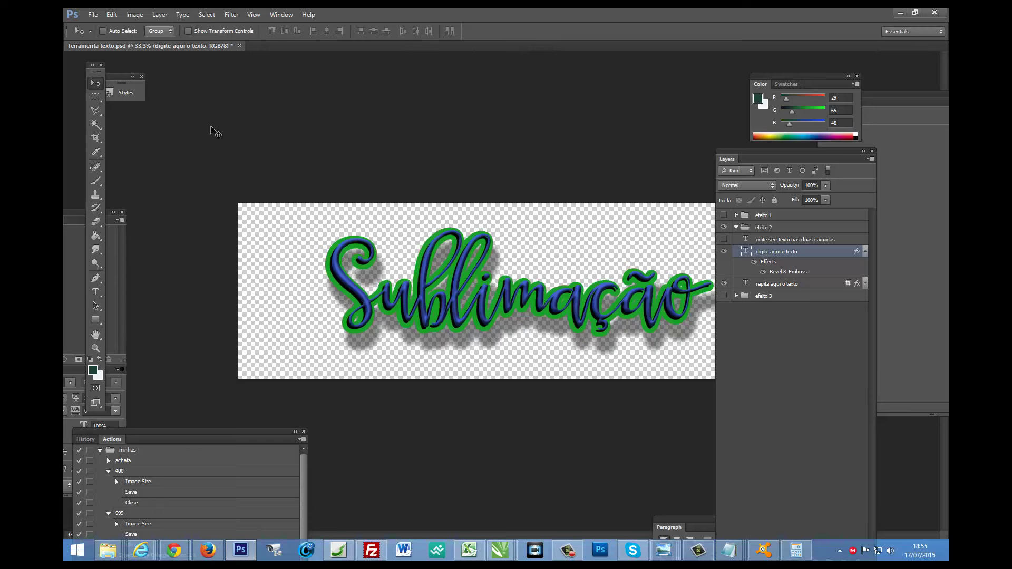
Step: Save a PNG copy named efeito 3 with default PNG options
click(92, 14)
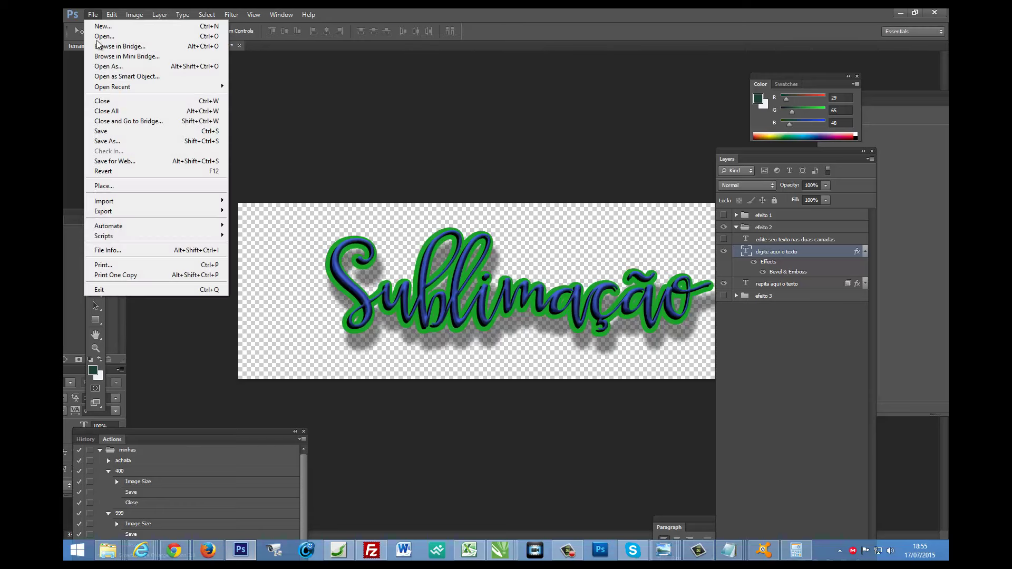
click(125, 141)
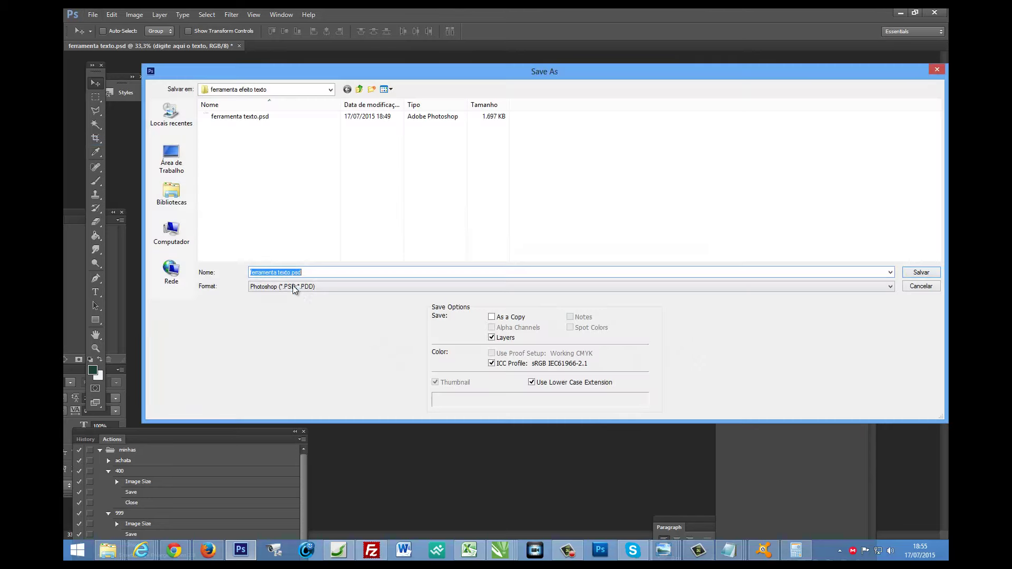
click(293, 286)
click(277, 405)
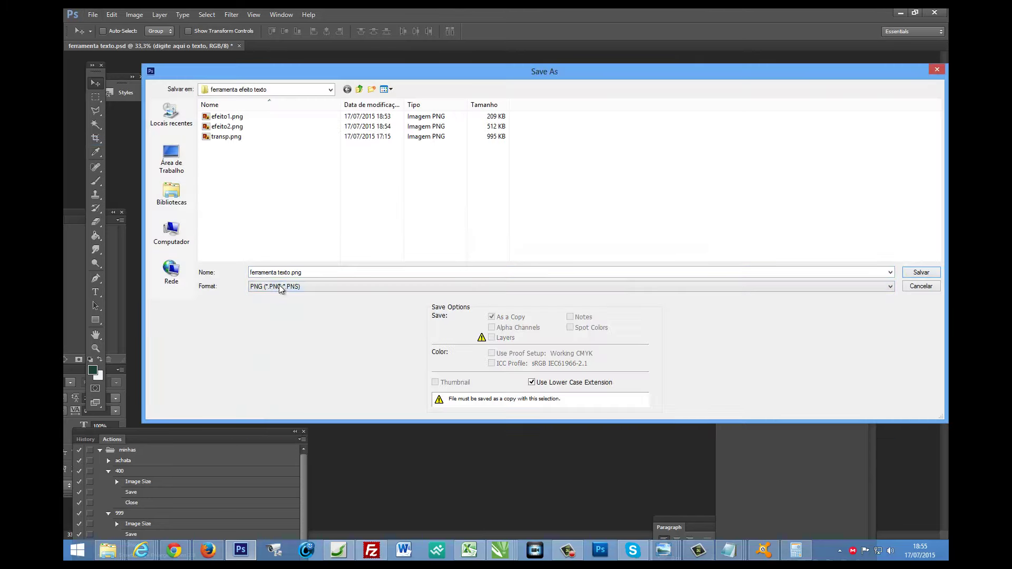
triple_click(289, 272)
text(efe)
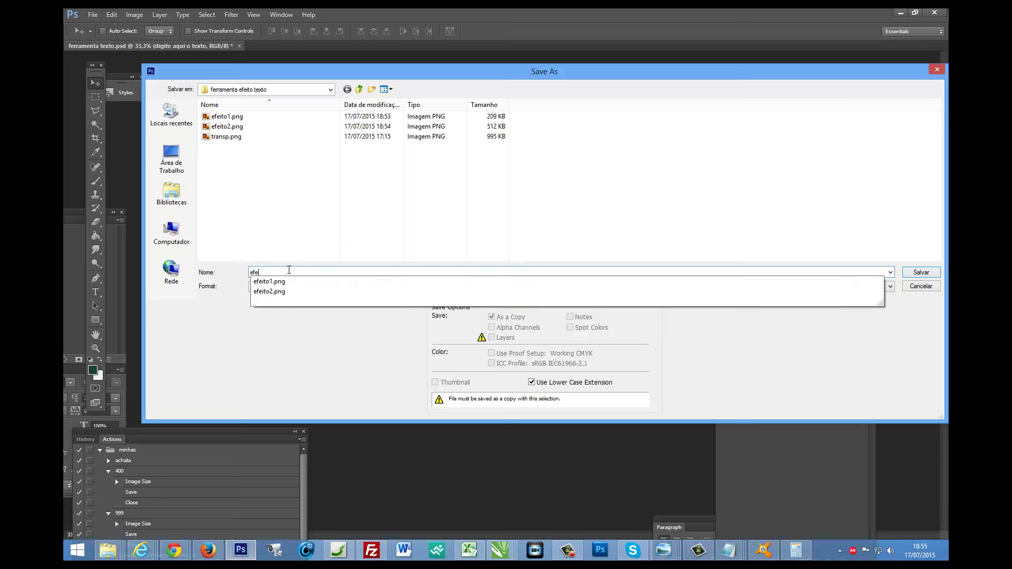
text(ito 3)
key(Return)
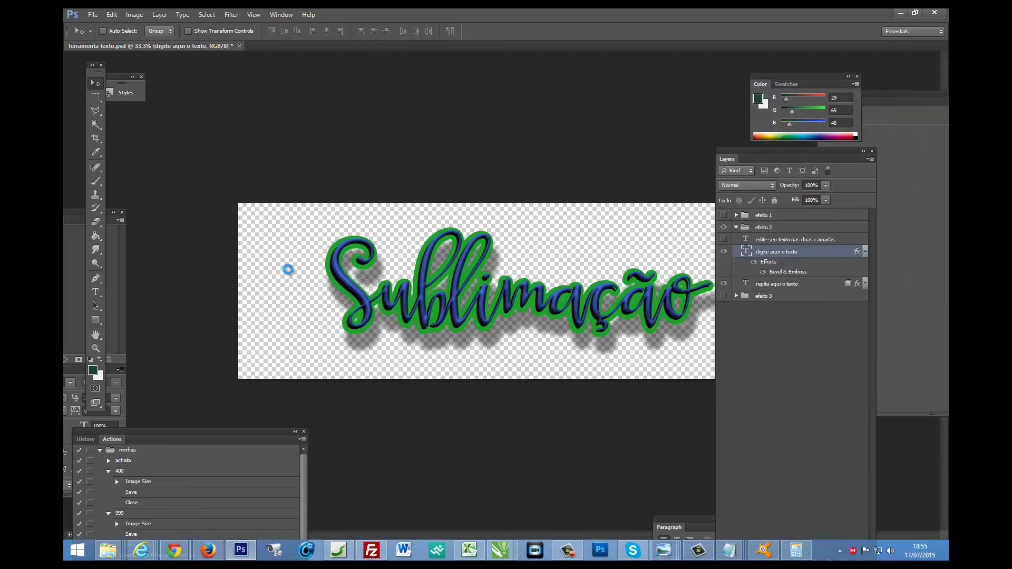
key(Return)
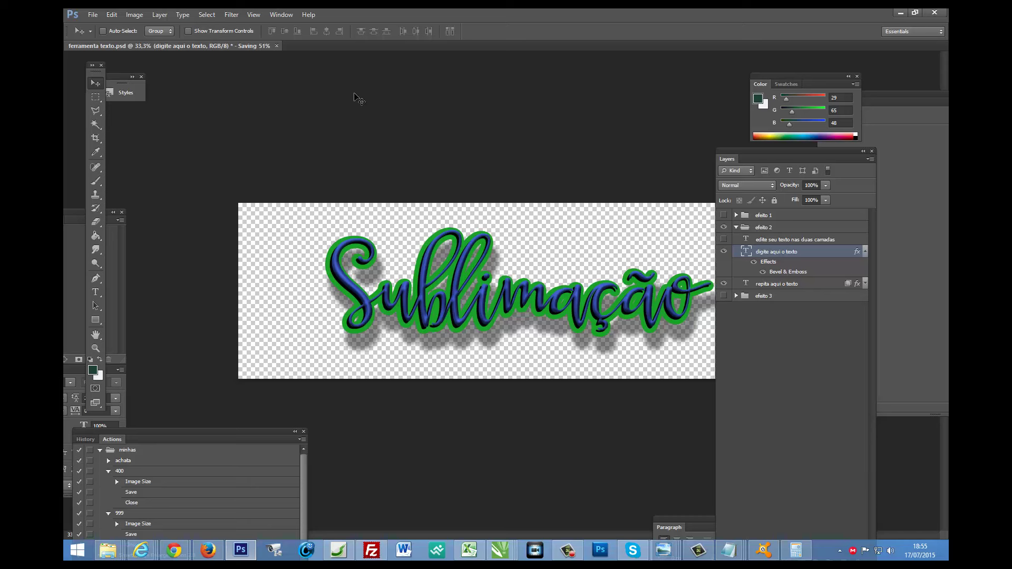
Step: Show the yellow Seu Titulo guide text layer again and collapse the efeito 2 group
click(724, 241)
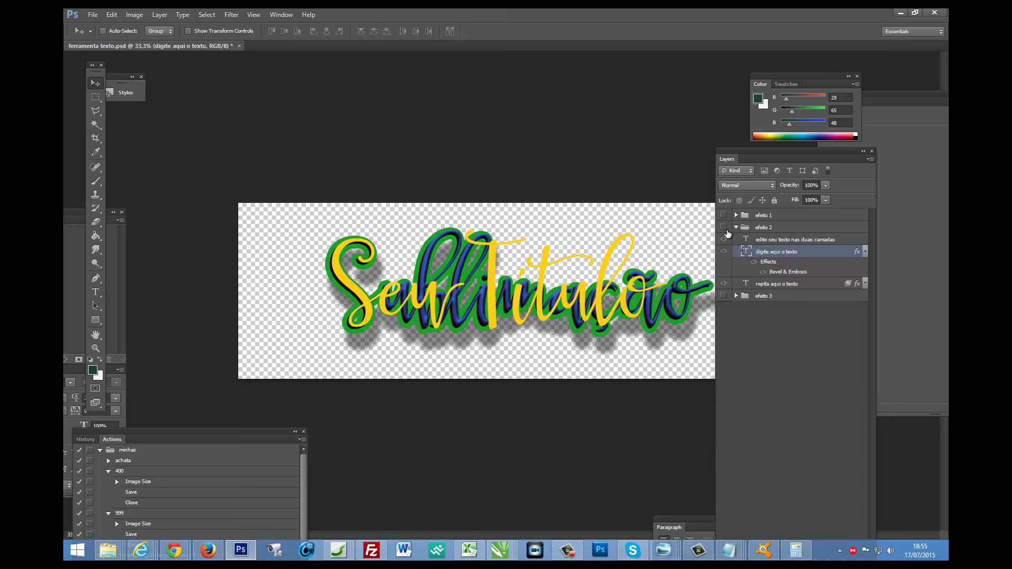
click(736, 228)
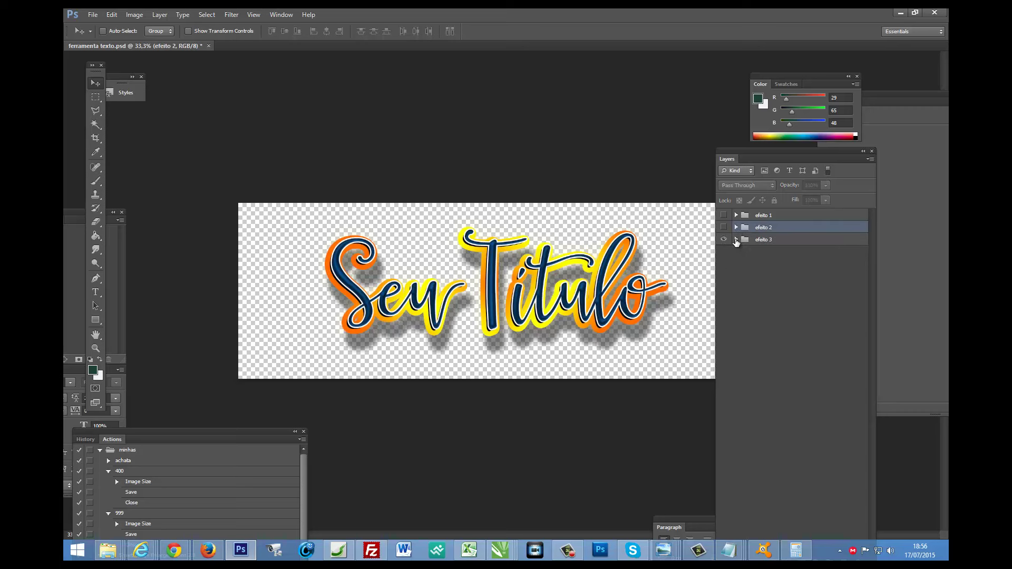
Step: Retype the upper escreva aqui layer of efeito 3 as Prensa Plana and commit it
click(736, 241)
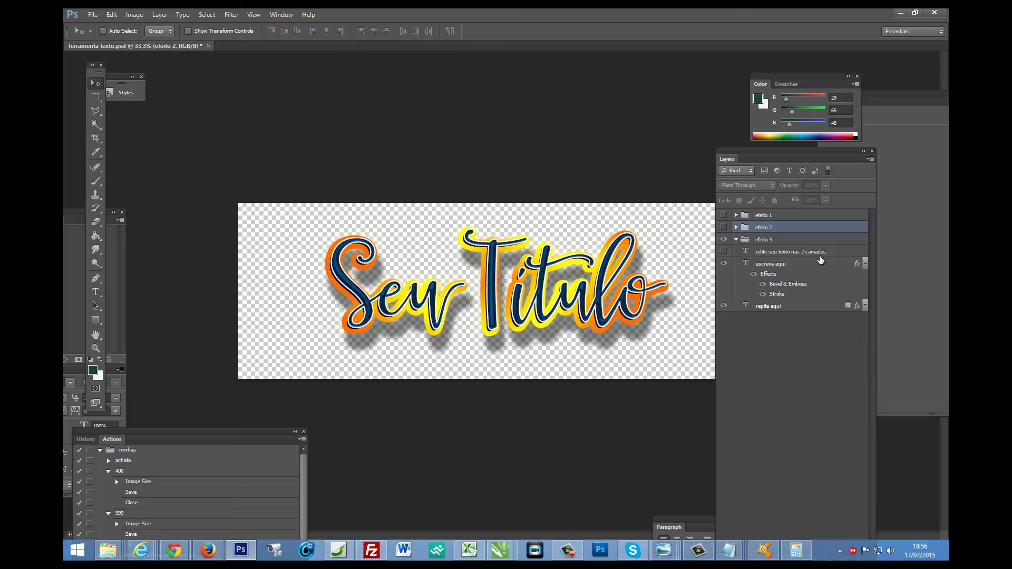
double_click(746, 264)
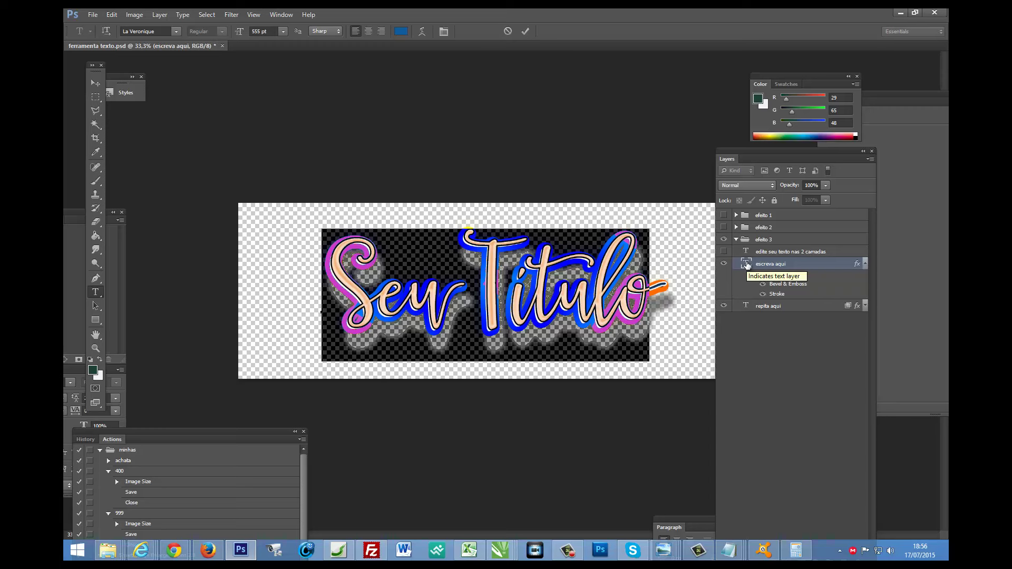
text(Prensa)
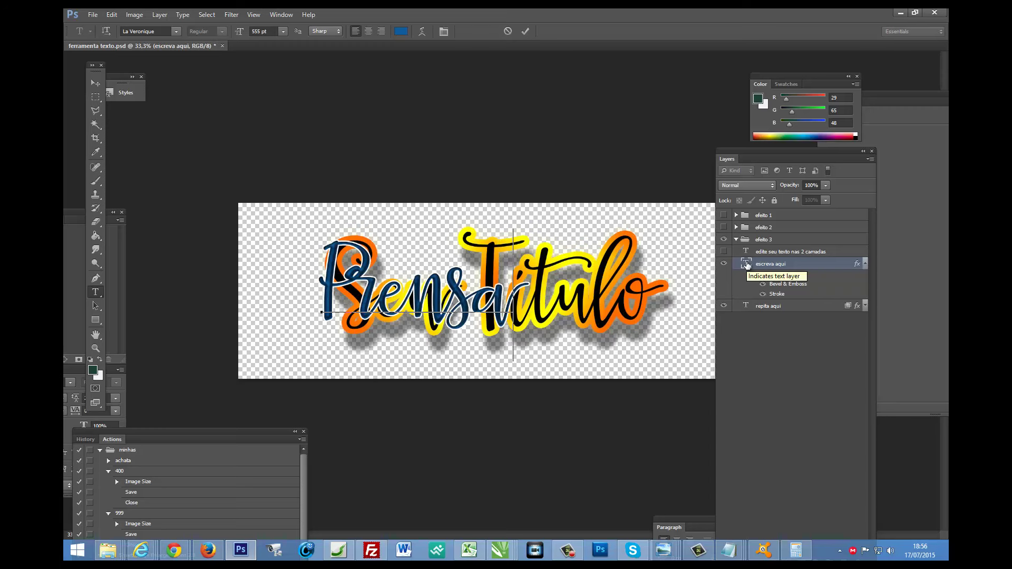
text(P)
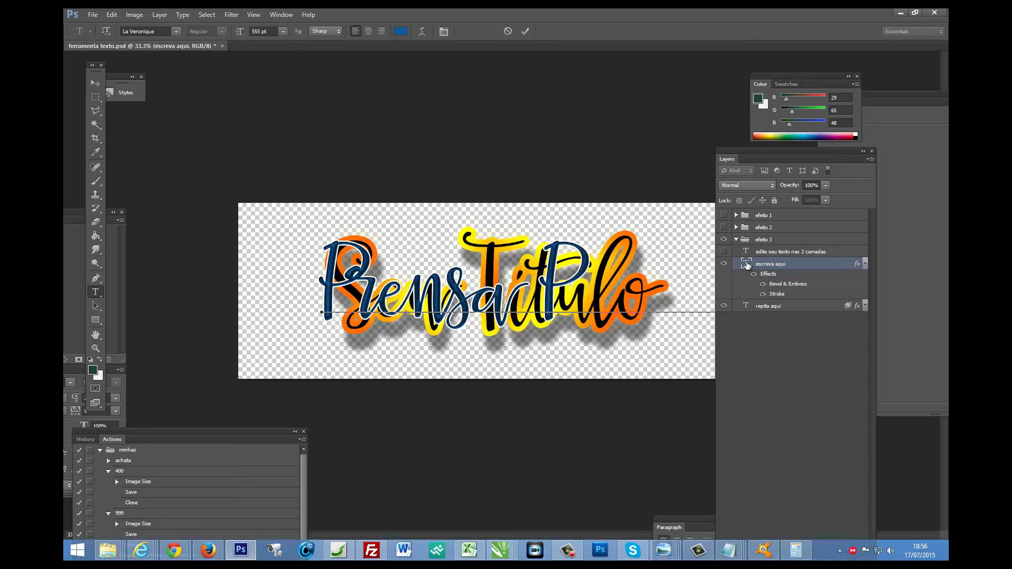
text(lana)
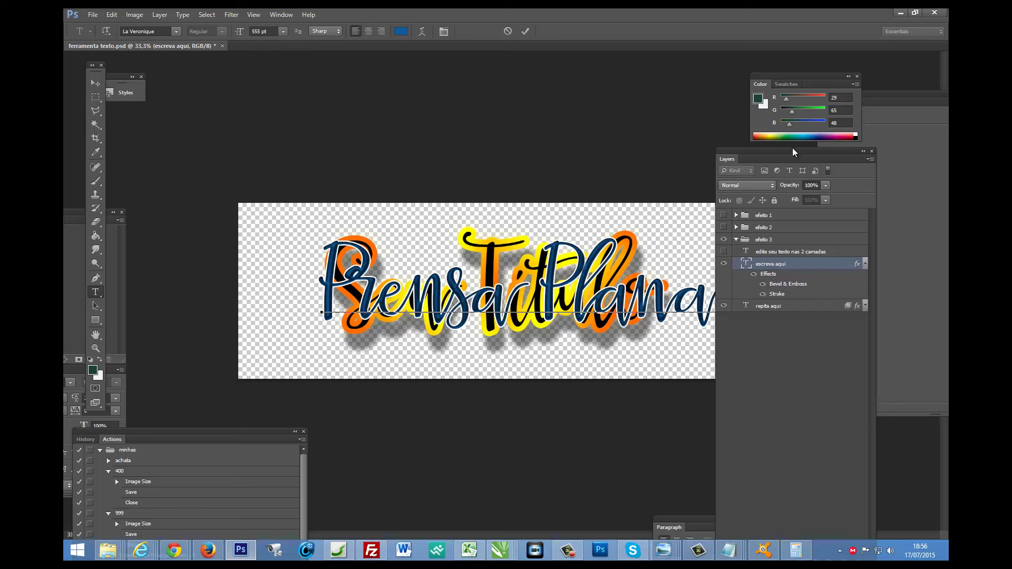
drag(792, 150, 811, 143)
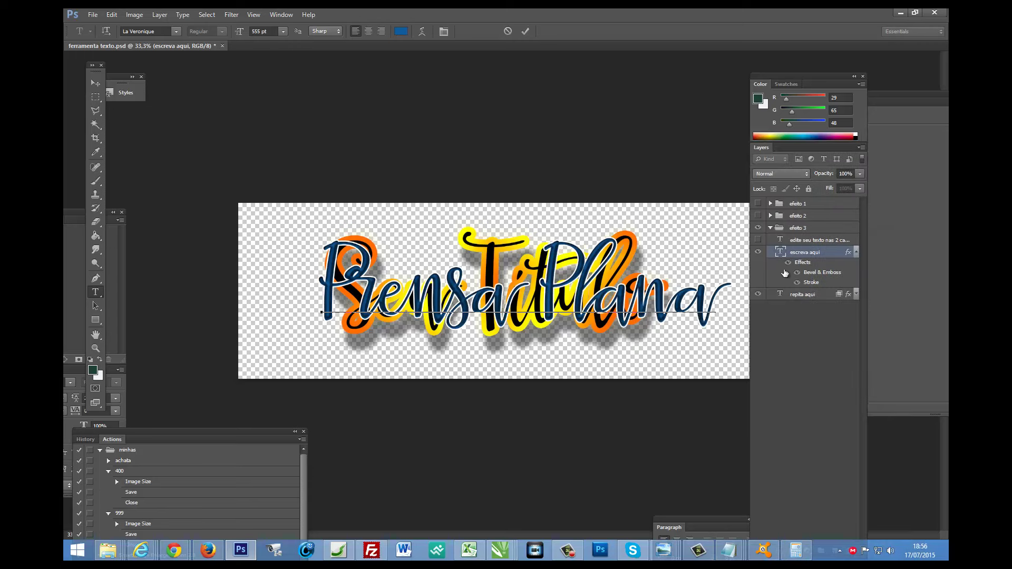
key(ctrl+Return)
key(v)
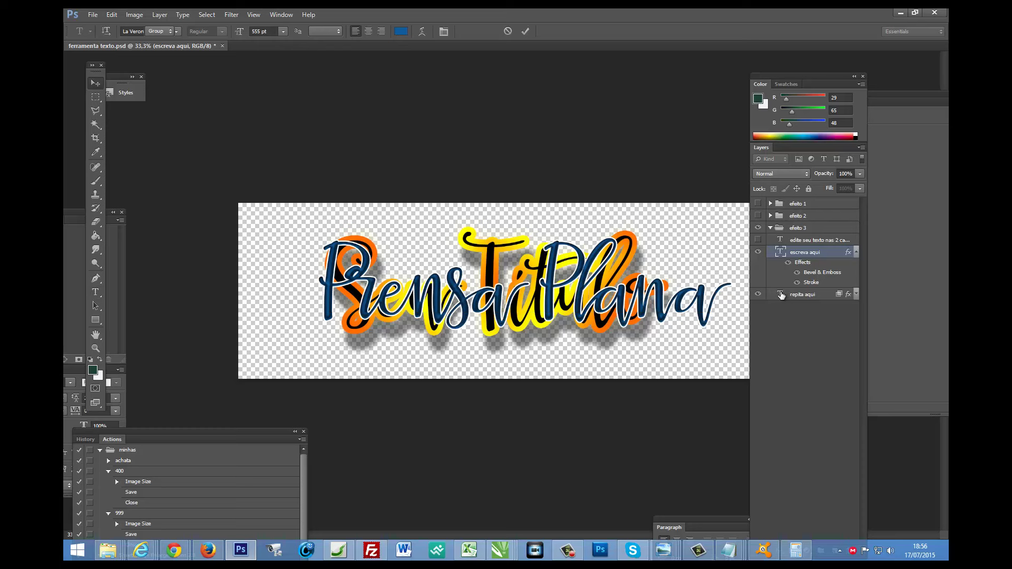
Step: Paste Prensa Plana into the lower repita aqui layer as well
double_click(781, 295)
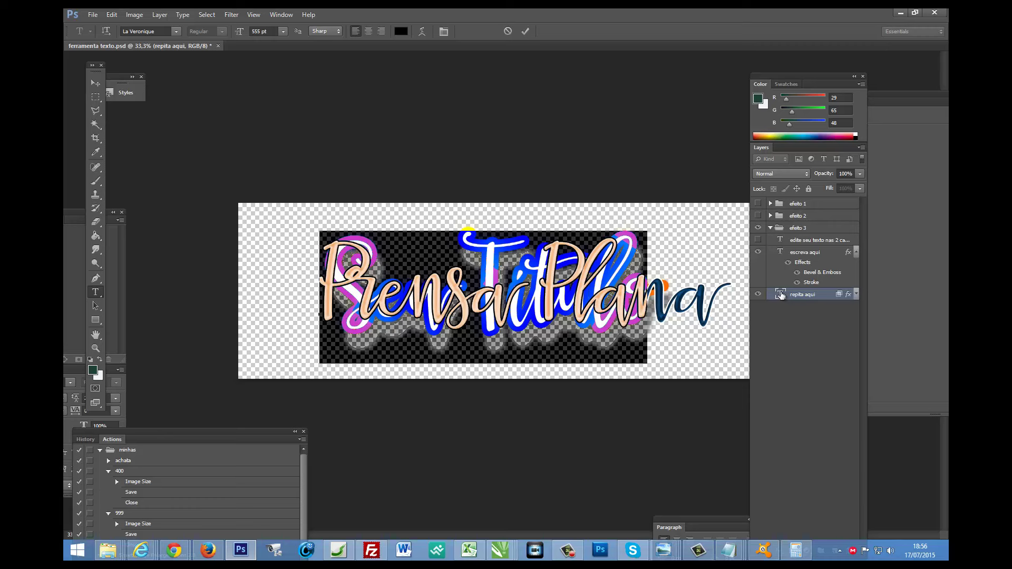
key(Left)
key(ctrl+v)
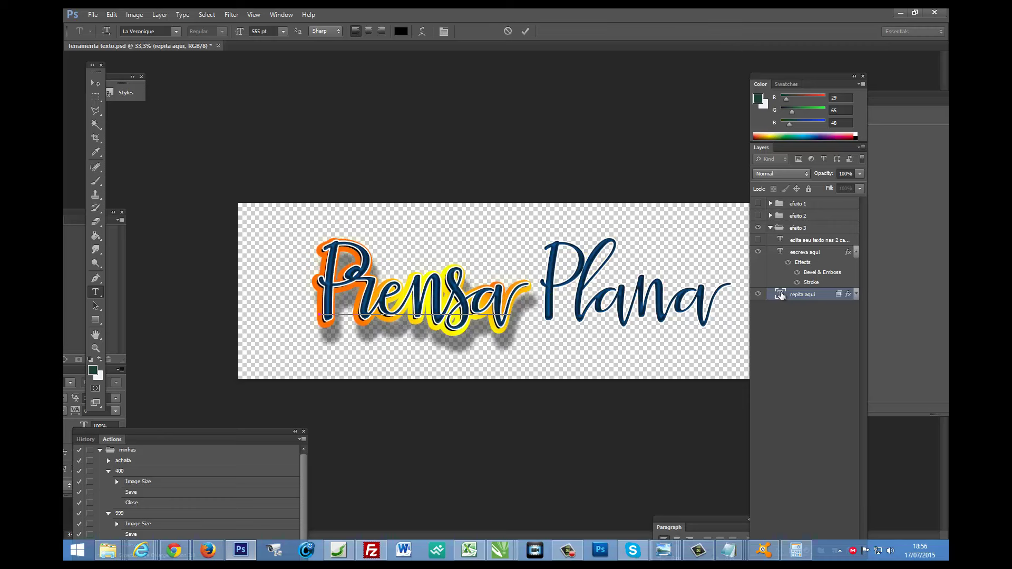
key(End)
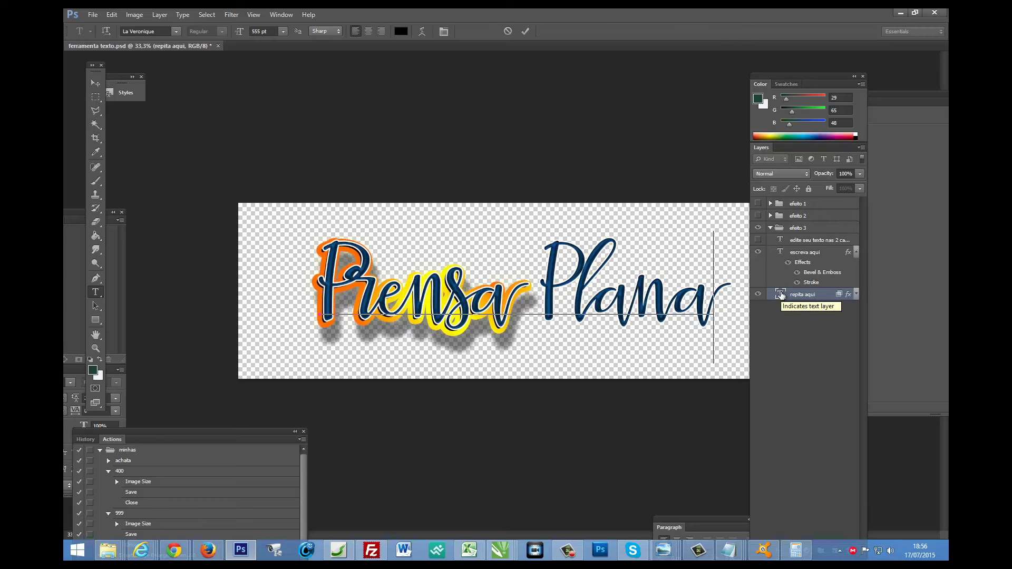
click(96, 83)
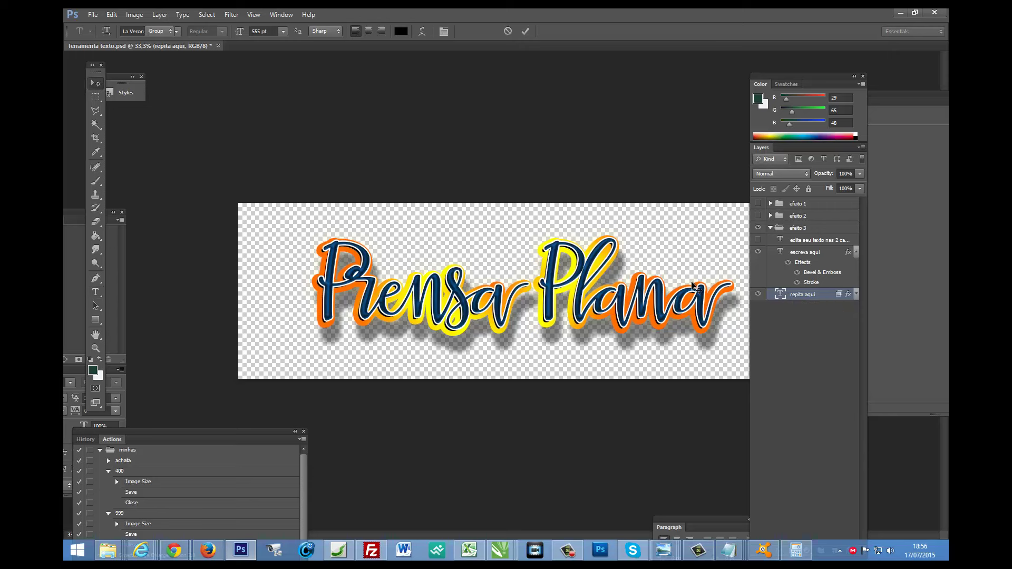
Step: Save the Prensa Plana design as a PNG copy named efeito4, accepting the PNG options
click(92, 15)
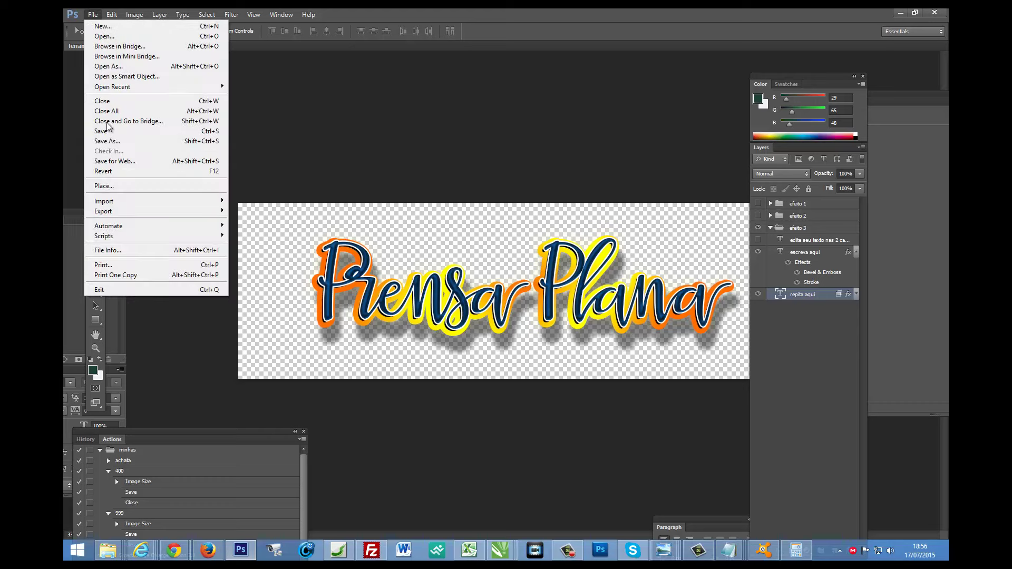
click(121, 142)
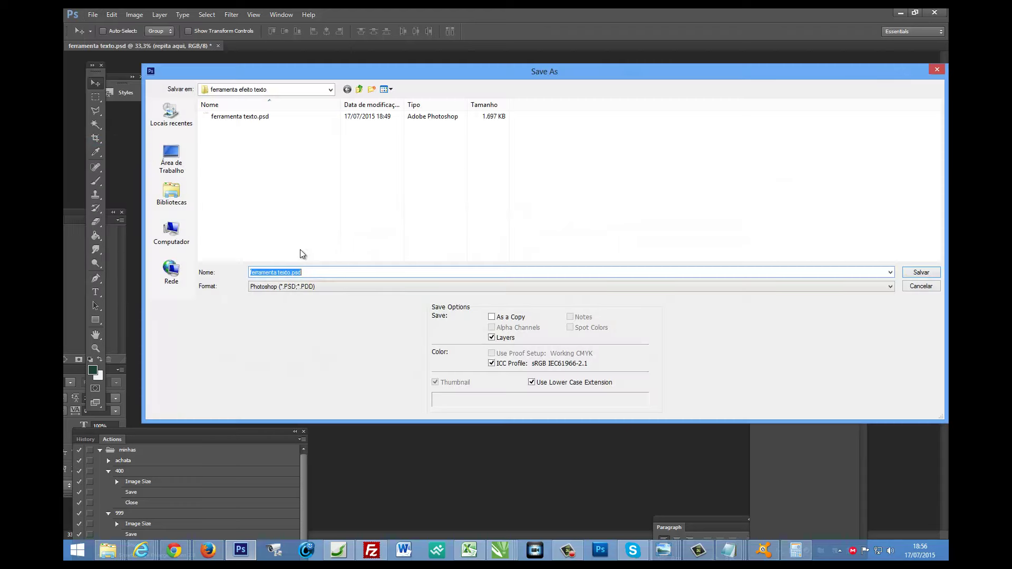
click(297, 286)
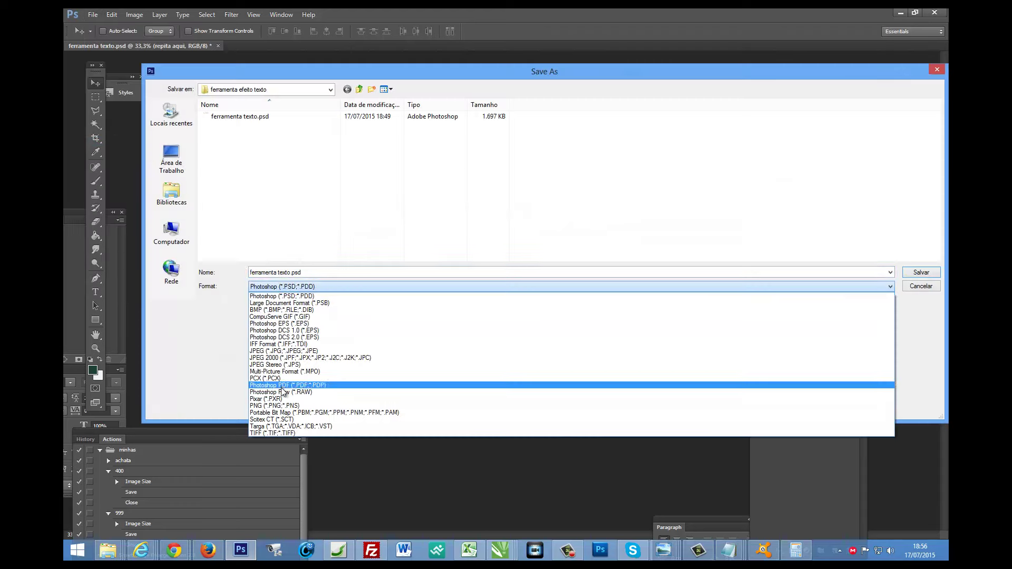
click(283, 406)
triple_click(291, 273)
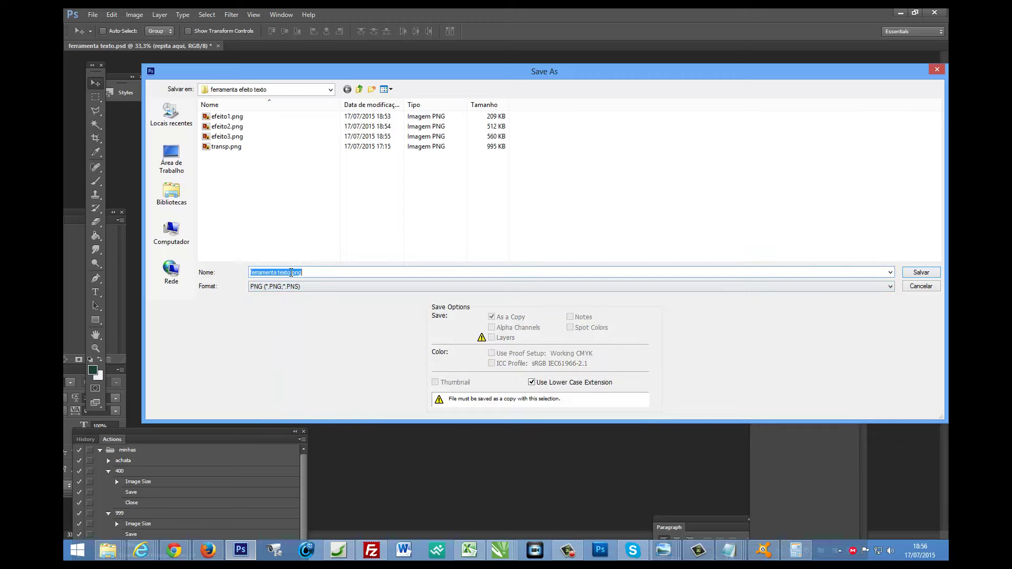
text(efeito)
key(Return)
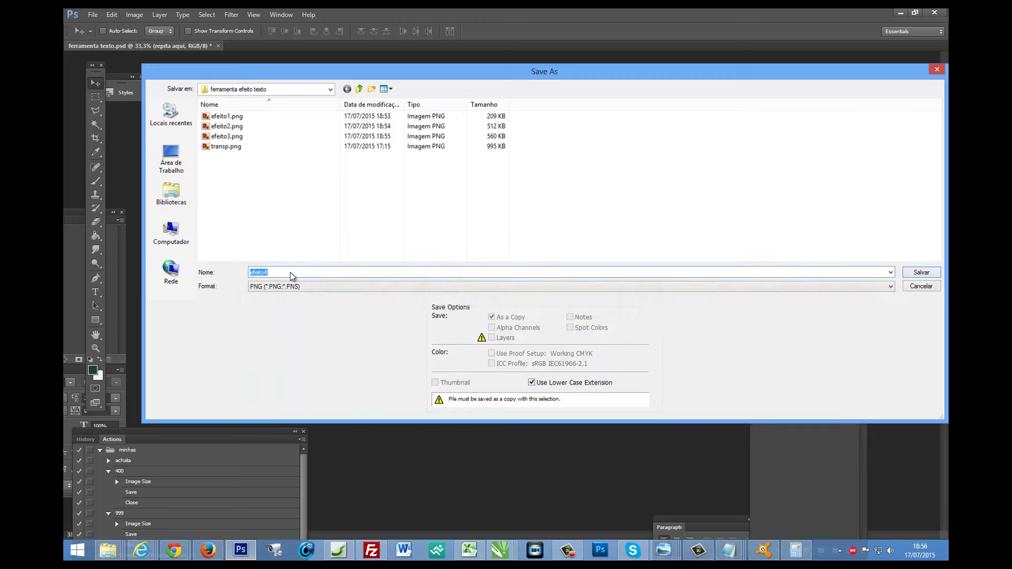
key(Return)
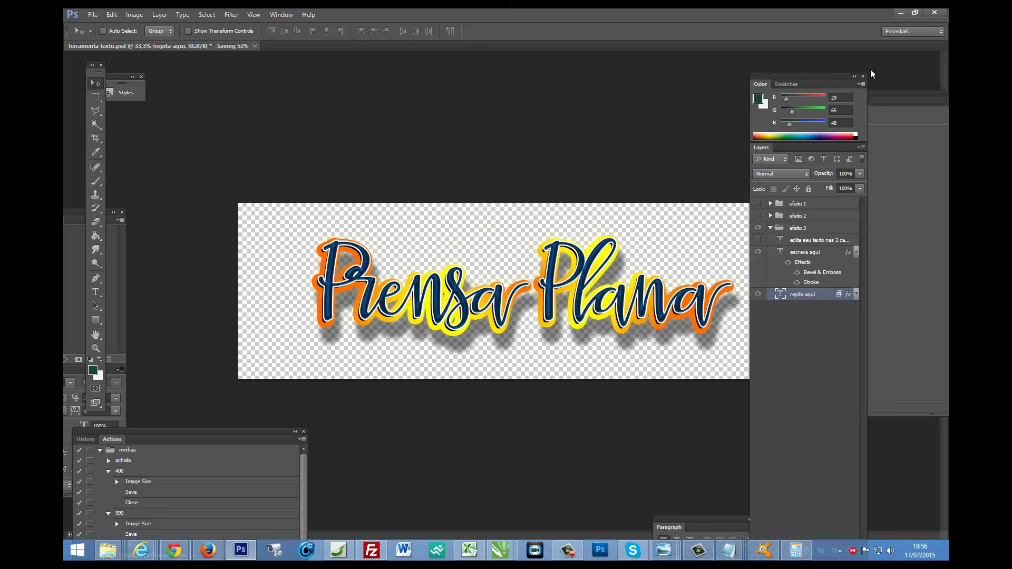
drag(871, 75, 914, 68)
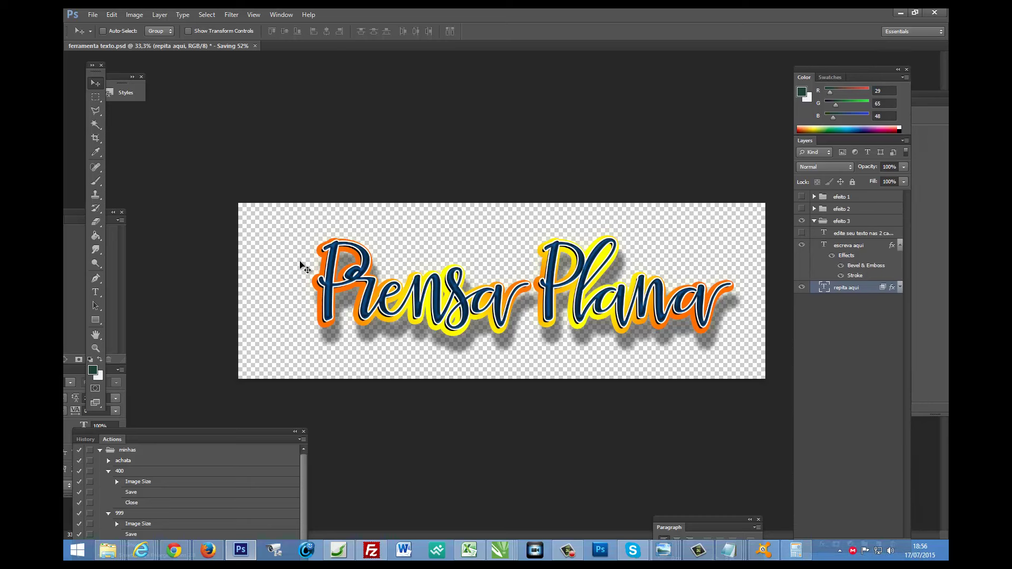
Step: Retype the upper escreva aqui layer to read Sublimação Levada a Serio
double_click(822, 247)
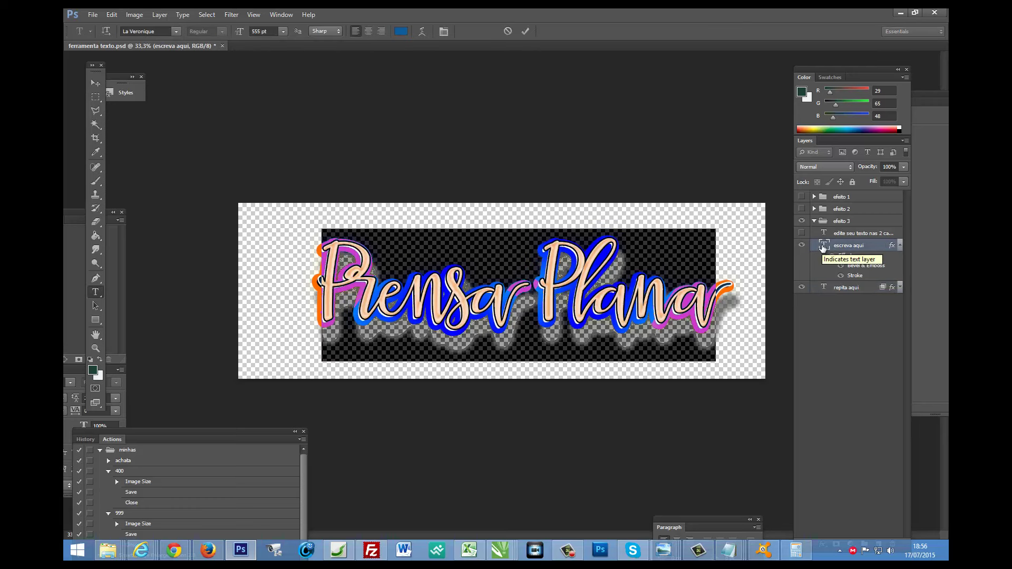
key(Right)
key(Right)
key(Right)
key(Right)
key(Right)
key(Right)
key(Right)
key(Right)
key(Right)
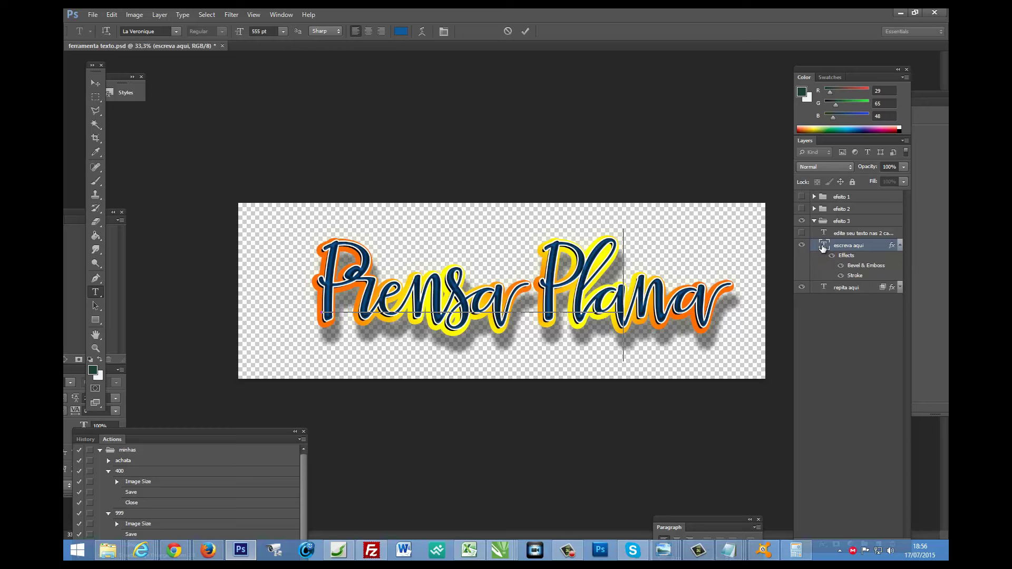
key(Right)
key(Right)
text(Sublimação)
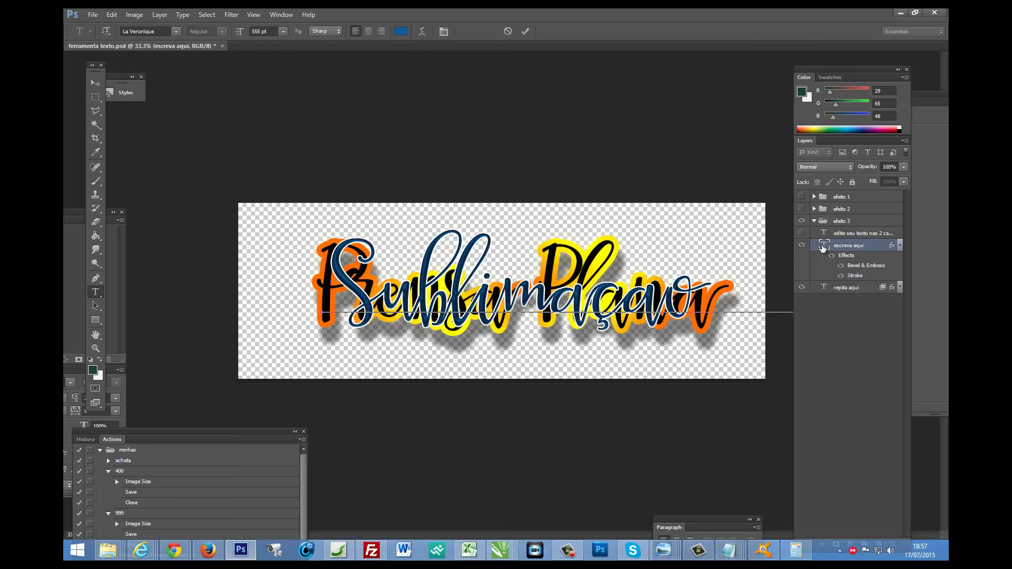
text(  L)
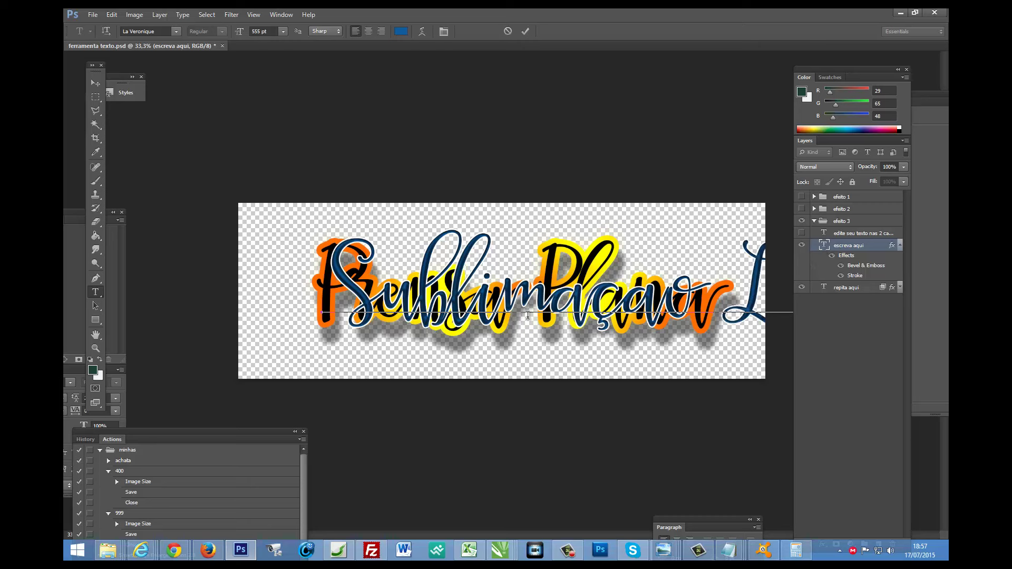
click(371, 290)
double_click(372, 289)
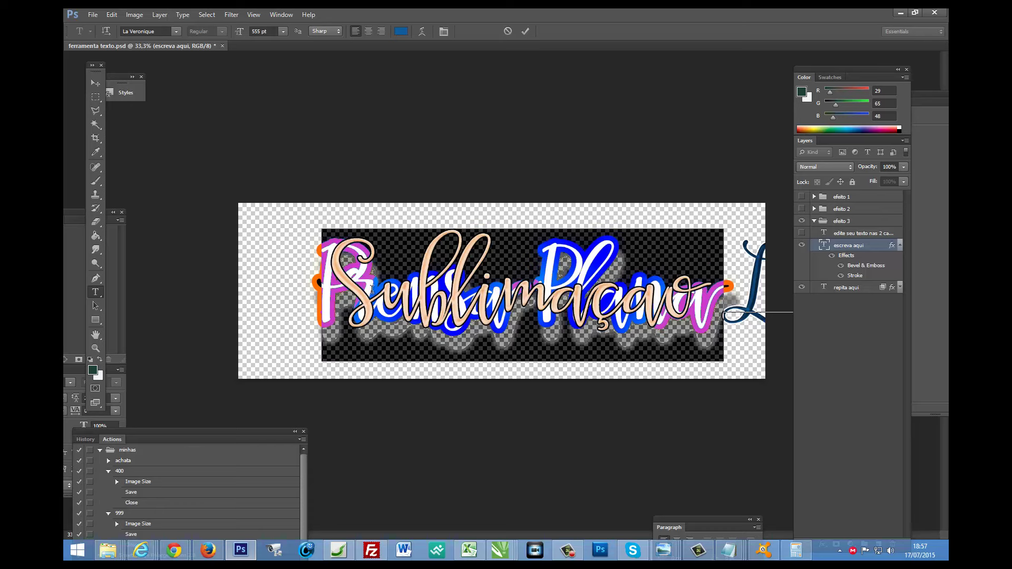
click(415, 289)
Step: Select all of the upper layer's text and set its font size to 222 pt
key(ctrl+a)
key(ctrl+c)
click(418, 289)
right_click(418, 289)
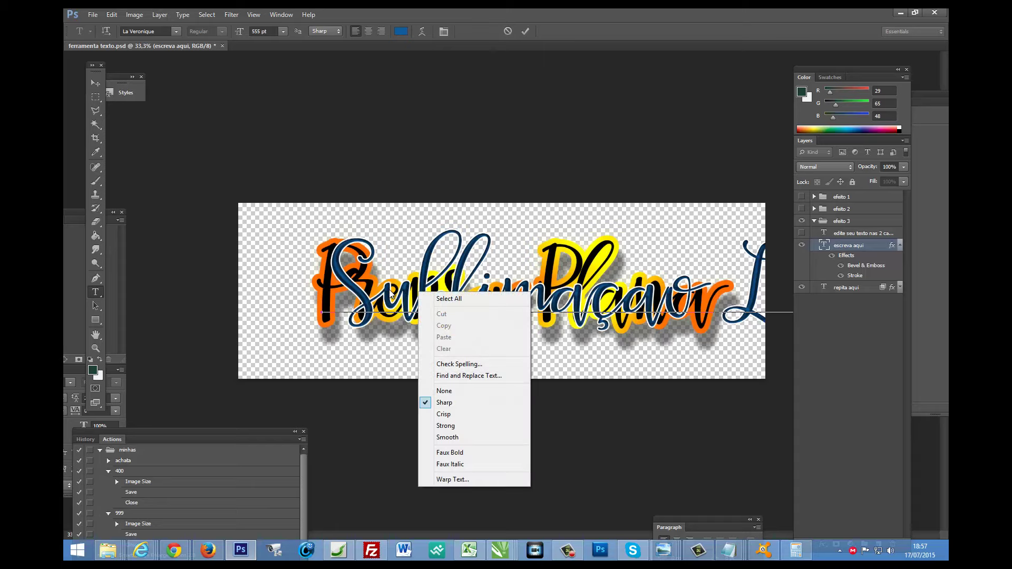
click(448, 300)
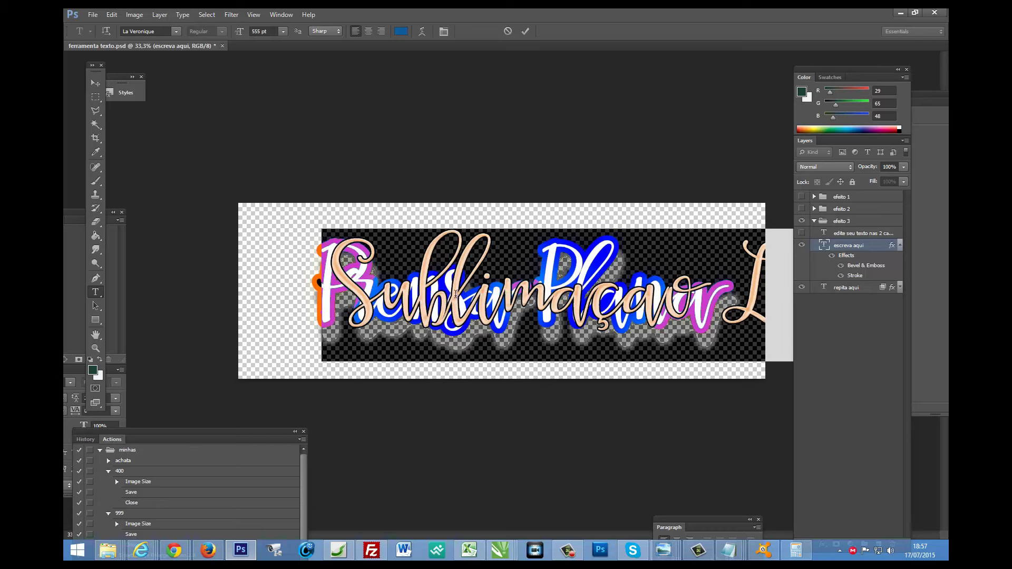
click(273, 31)
text(33)
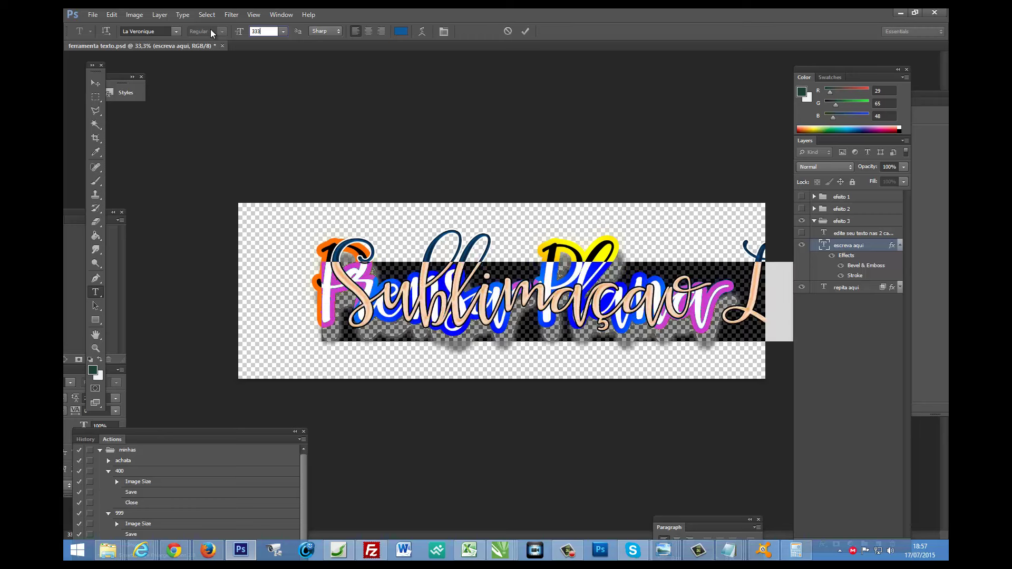
text(3)
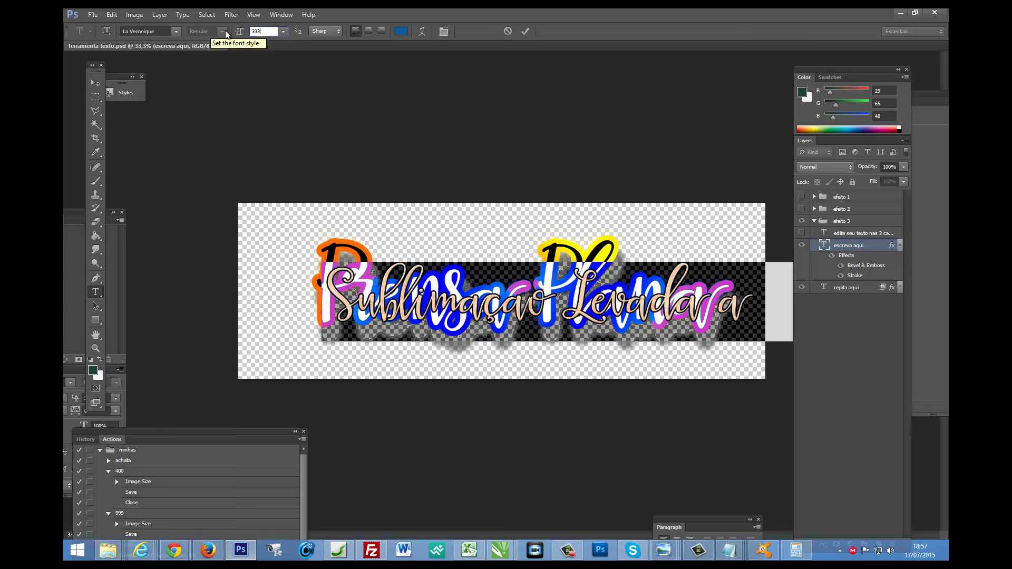
text(222)
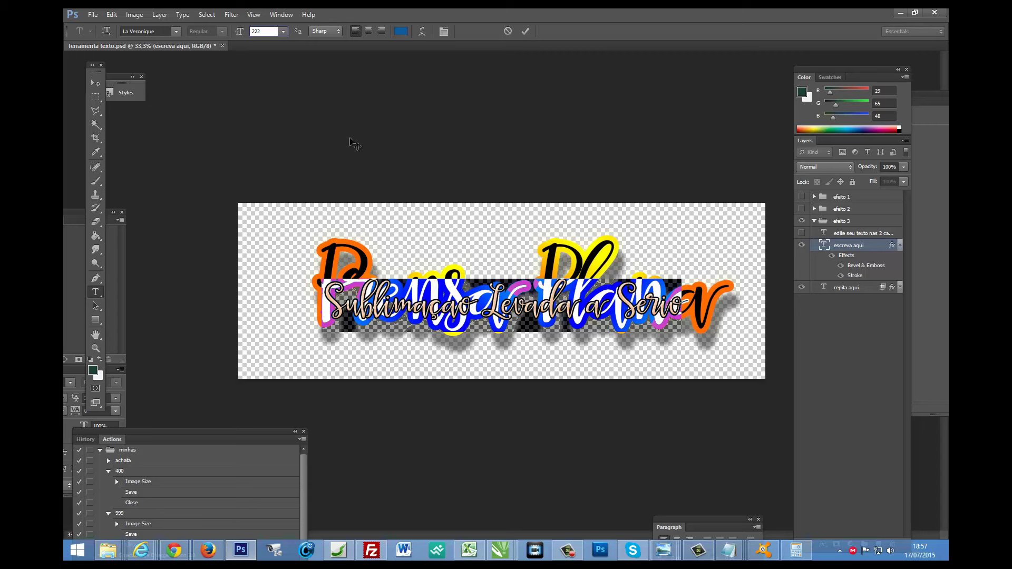
click(95, 83)
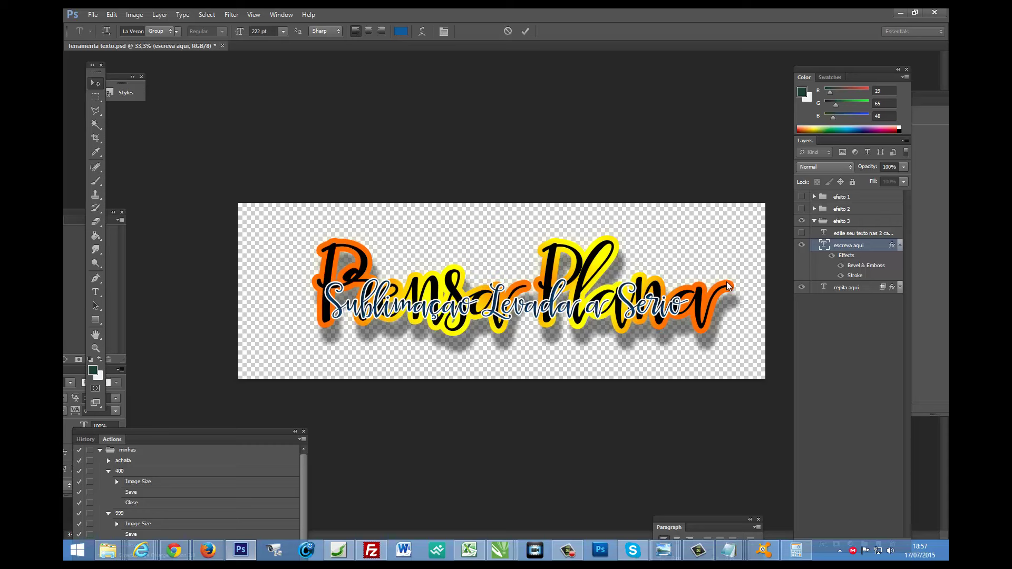
Step: Retype the lower repita aqui layer to read Sublimação Levada a Serio
double_click(825, 288)
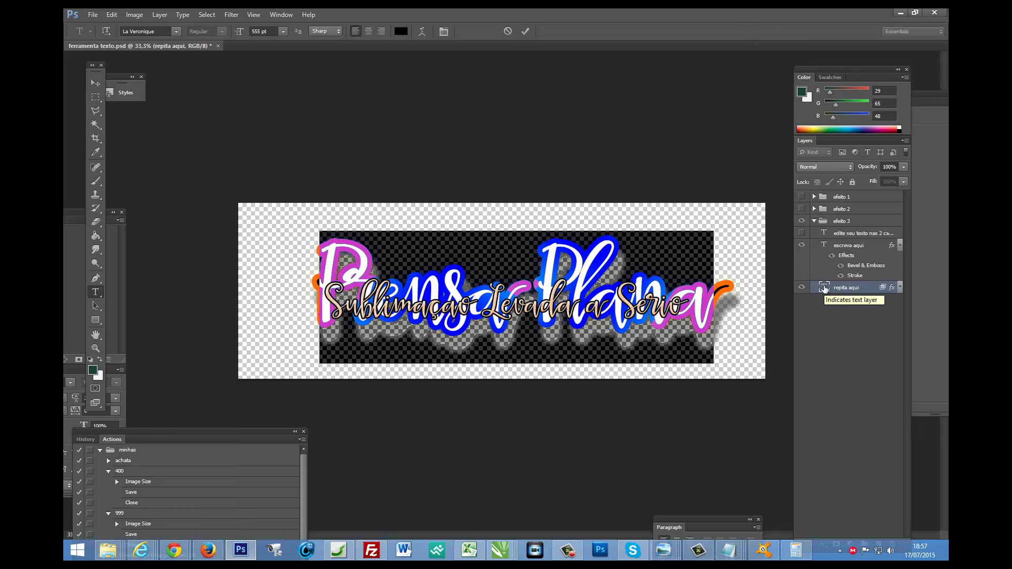
key(Right)
key(Right)
key(Right)
key(Right)
key(Right)
key(Right)
key(Right)
key(Right)
key(Right)
key(Right)
key(Right)
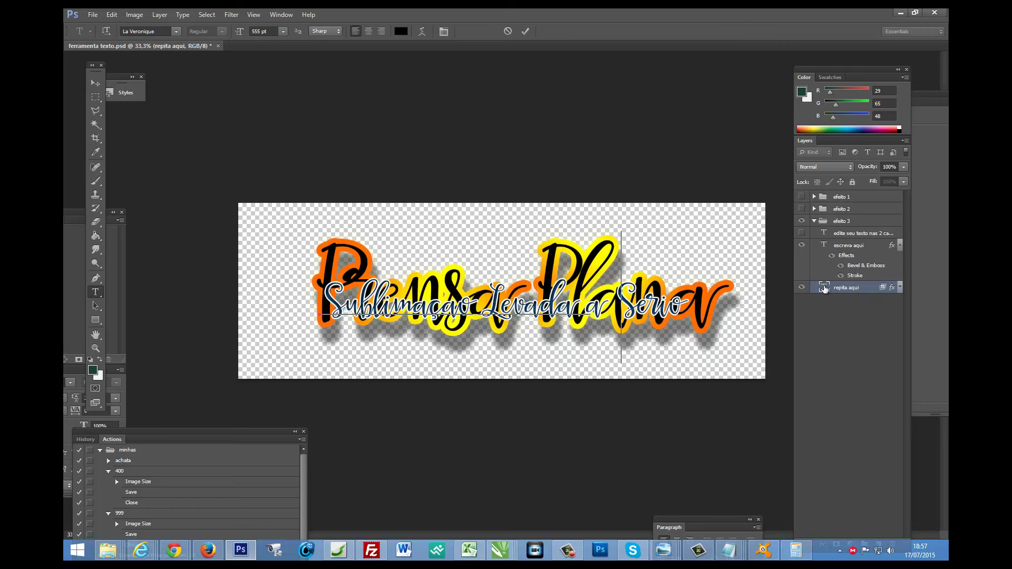
key(Right)
key(Right)
key(Right)
key(ctrl+a)
key(ctrl+v)
text(ao)
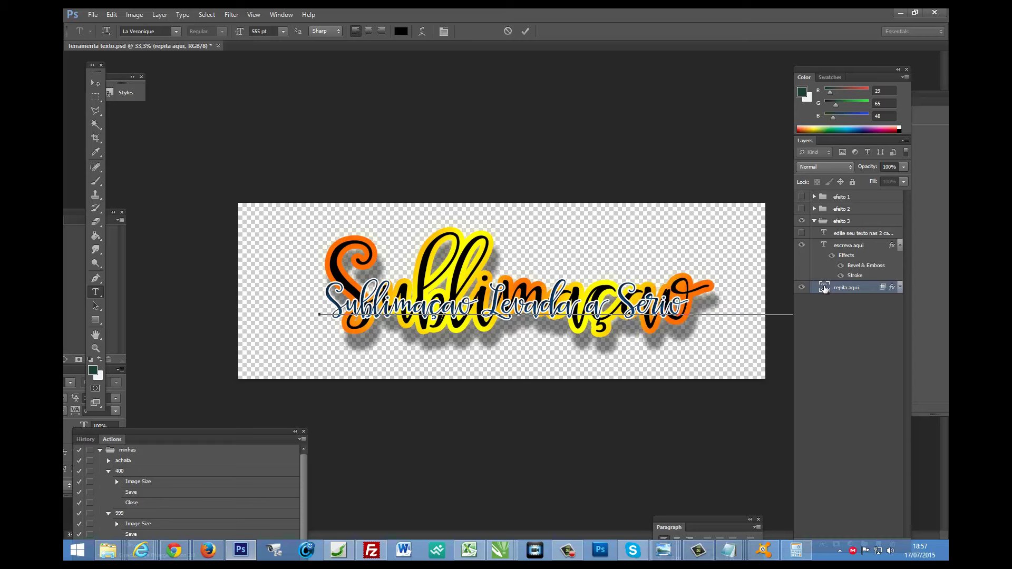
text( L)
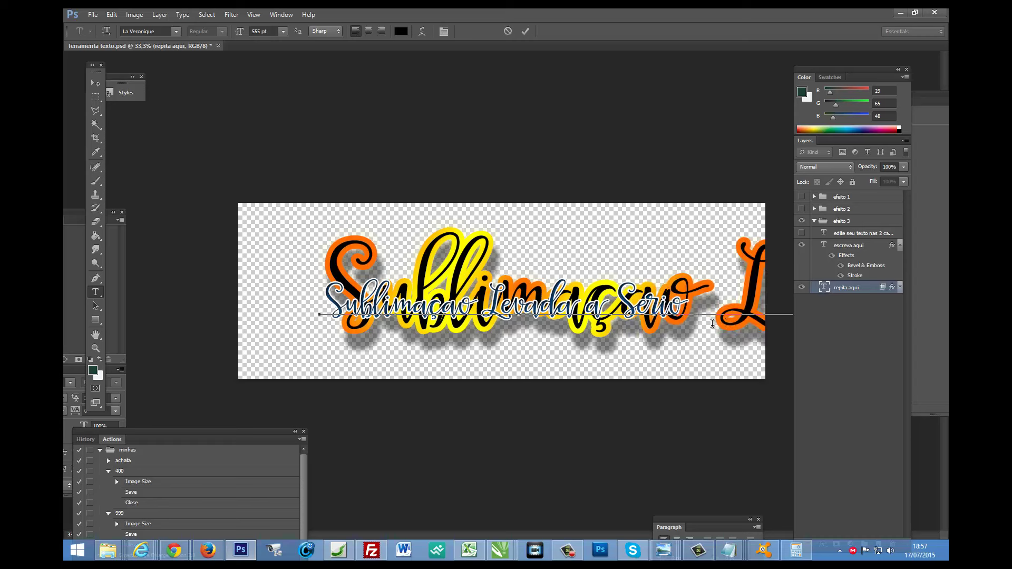
Step: Select all of the lower layer's text and set it to 222 pt
right_click(599, 300)
click(611, 305)
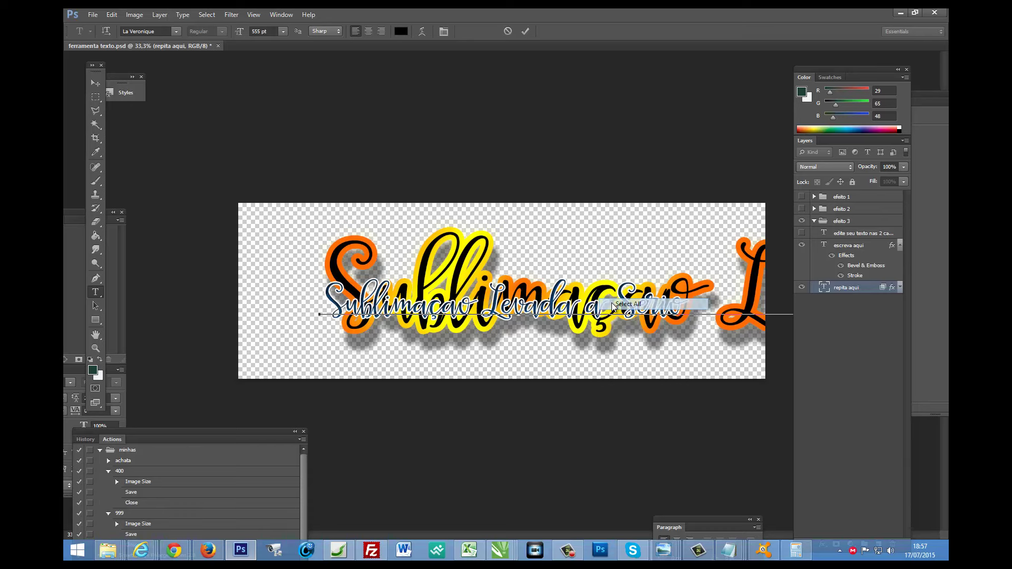
click(267, 33)
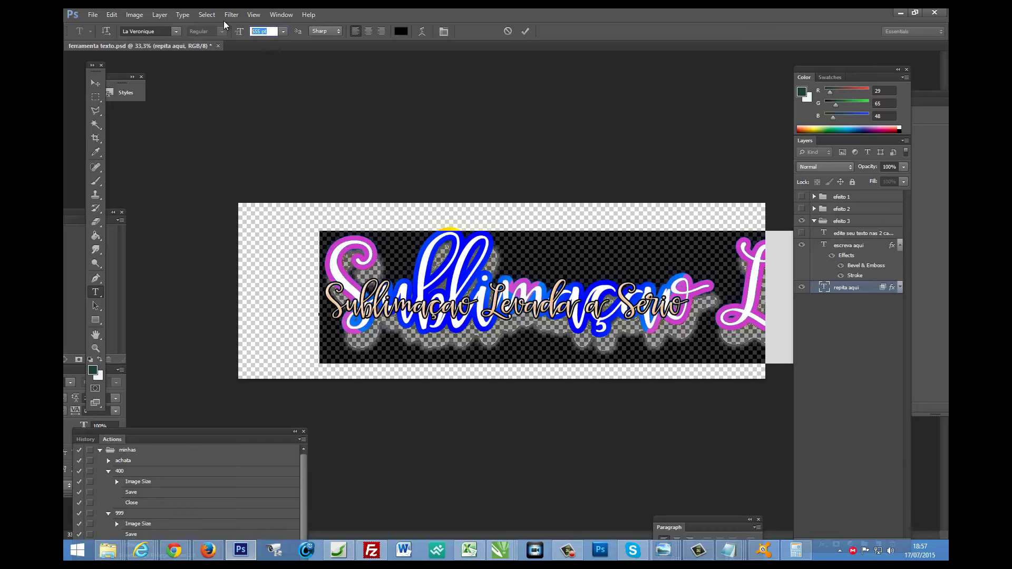
text(222)
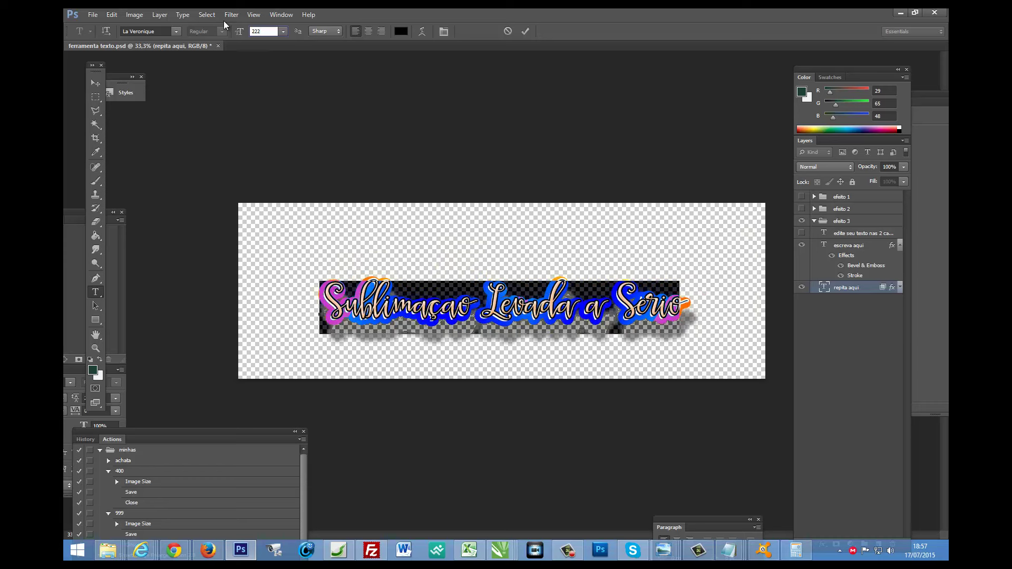
click(96, 82)
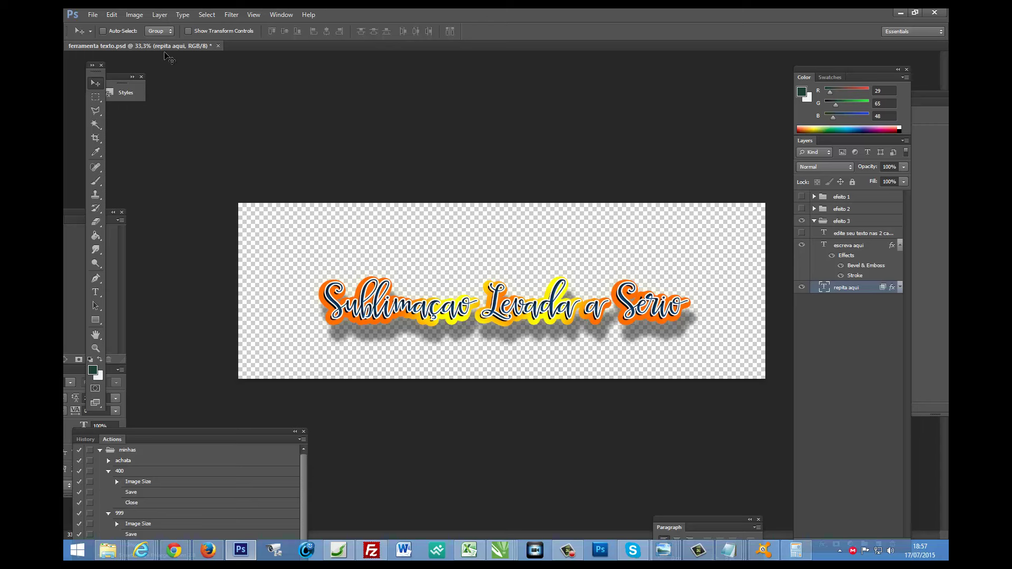
Step: Save the Sublimação Levada a Serio effect as a PNG named ef5, accepting PNG options
click(93, 14)
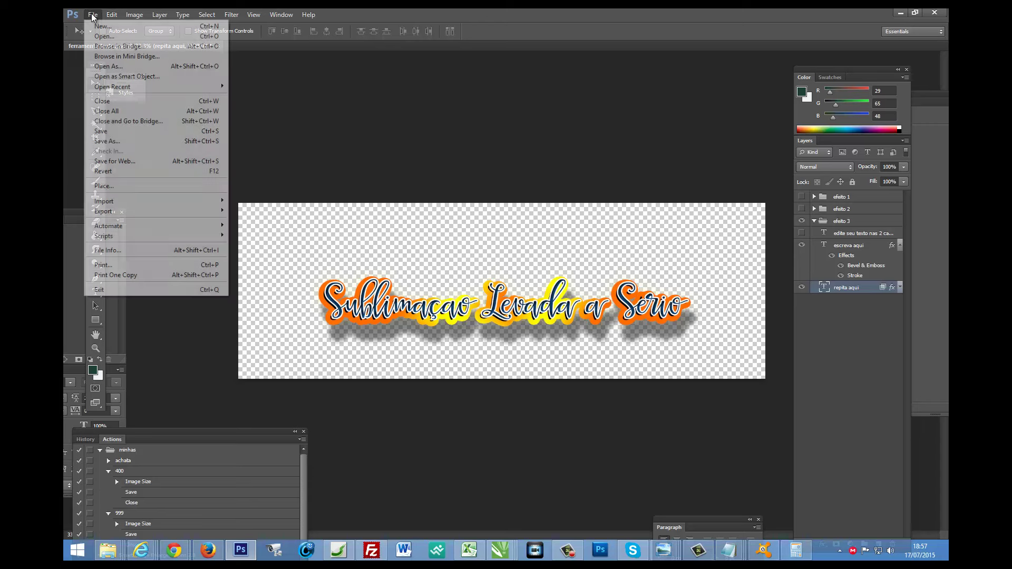
click(102, 142)
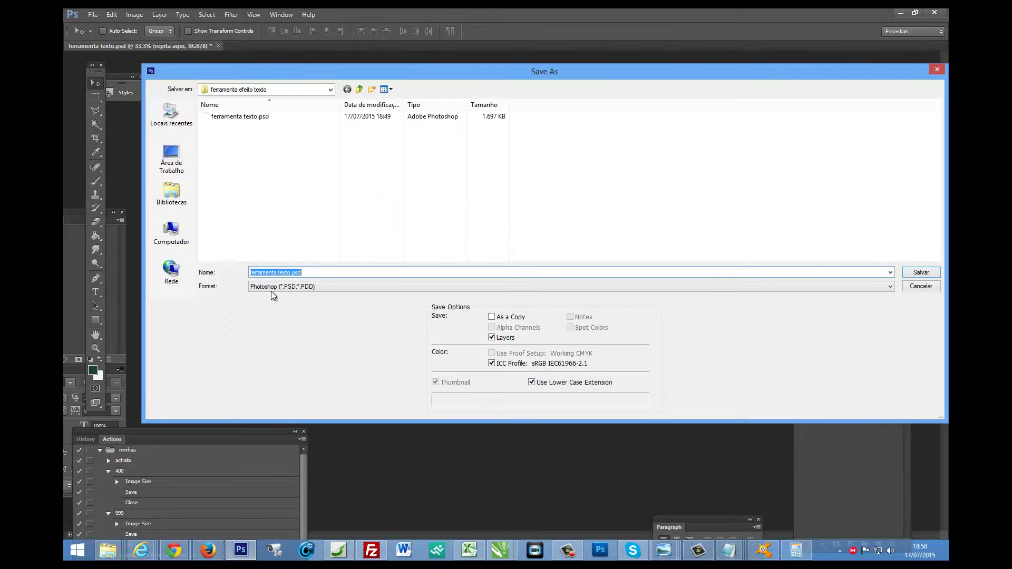
click(274, 286)
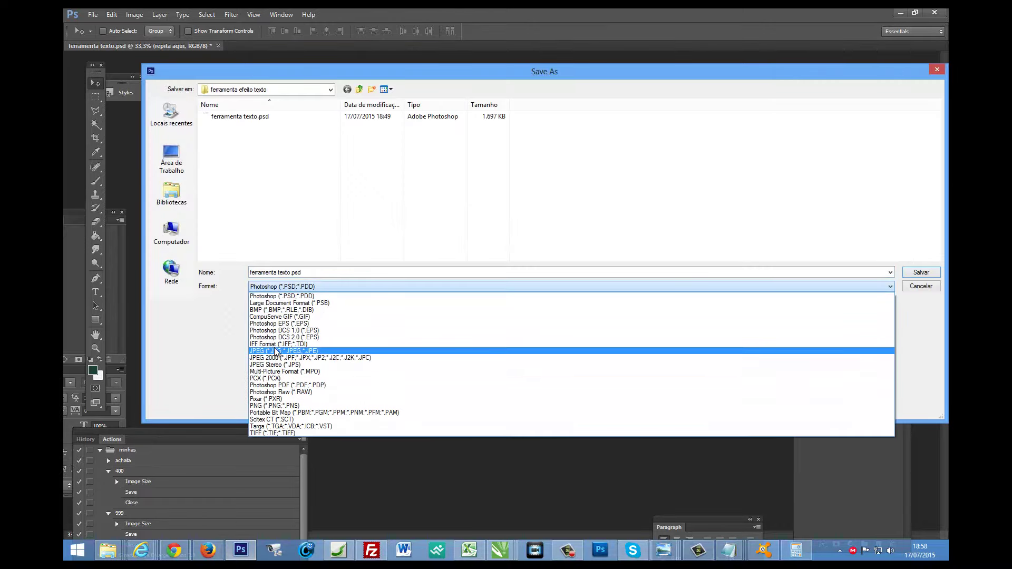
click(274, 406)
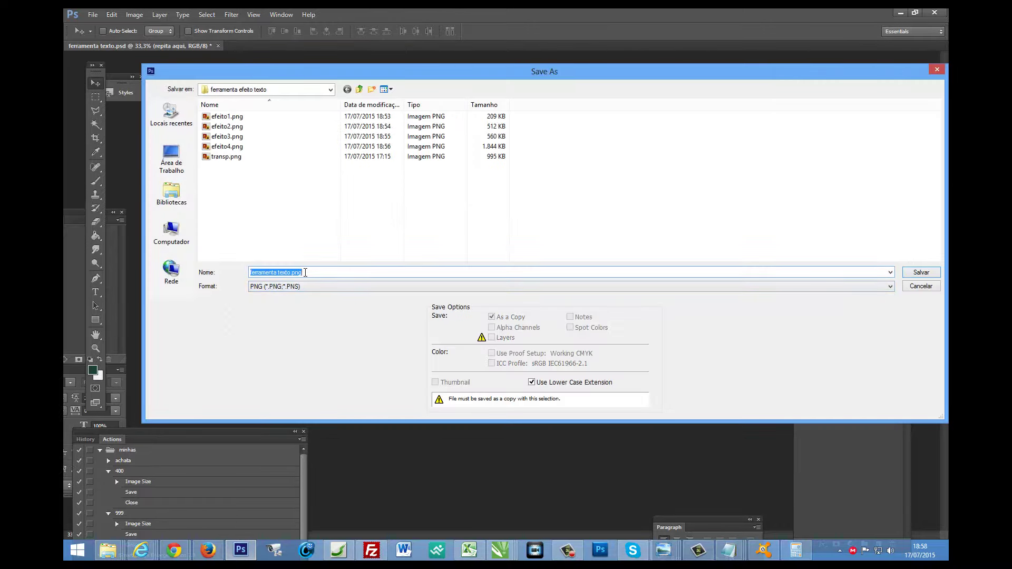
text(efeito)
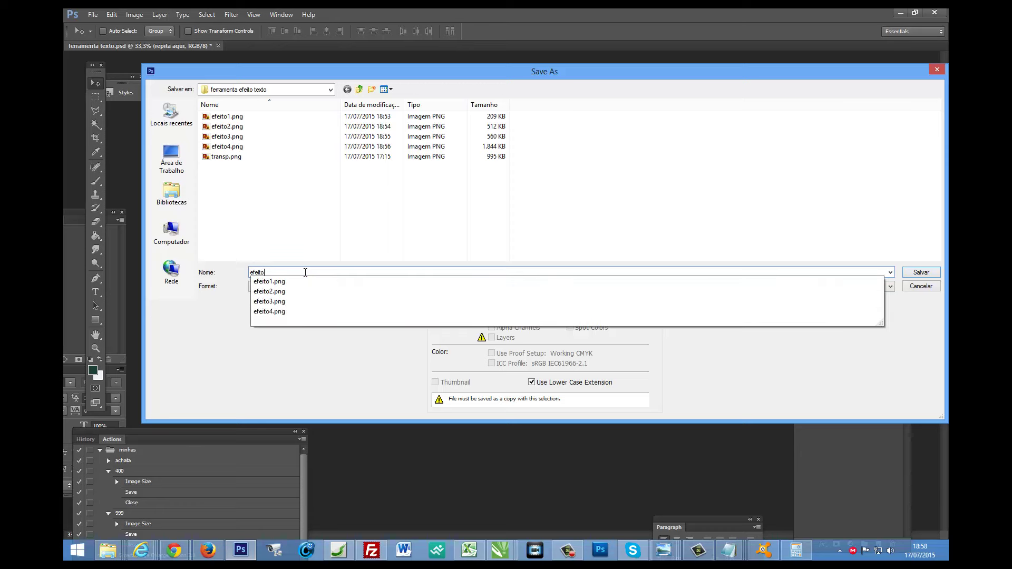
text(5)
key(Return)
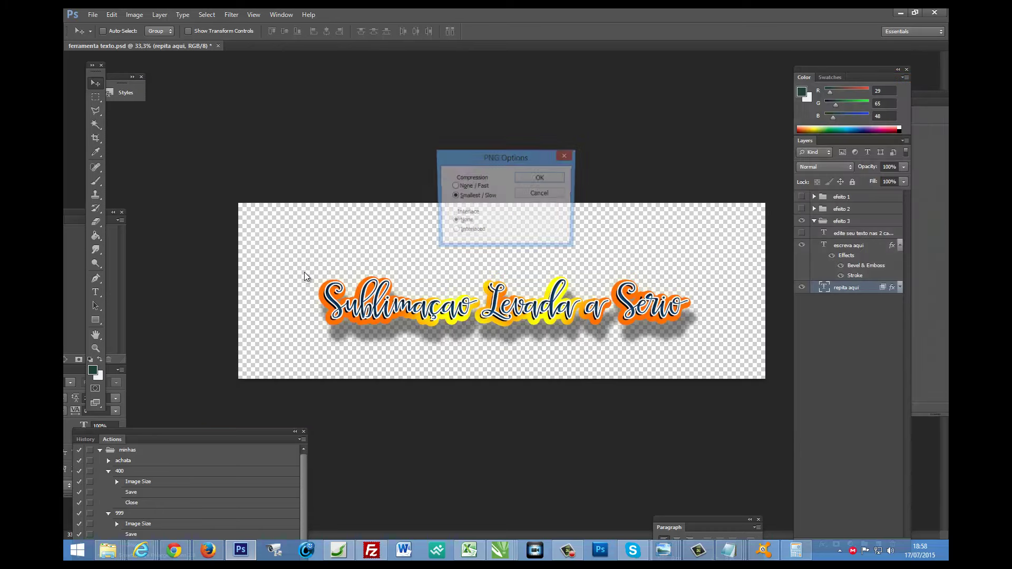
key(Return)
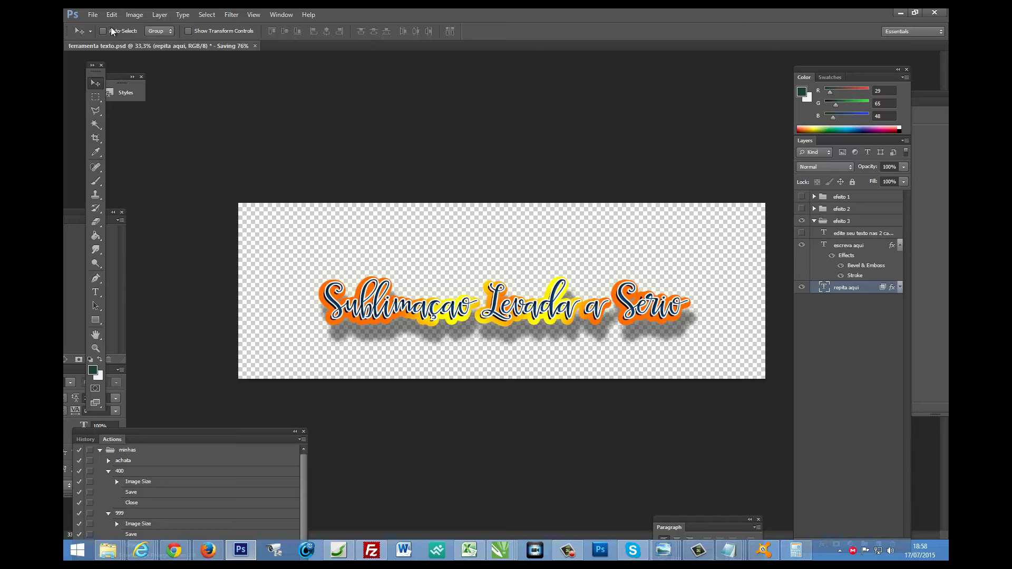
Step: Open the transp.png photo collage, browsing the folder with large icons
click(92, 15)
click(102, 36)
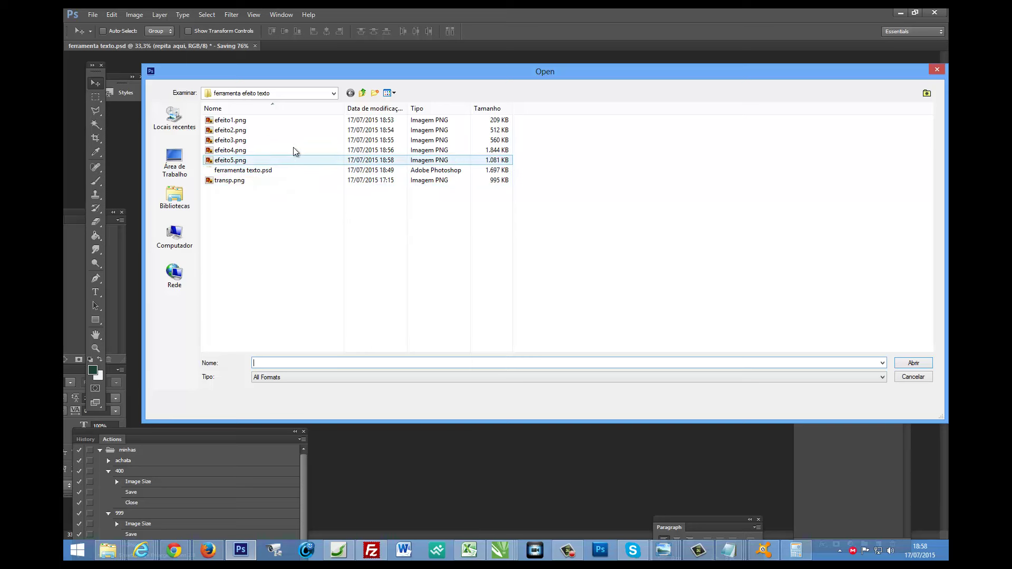
click(390, 92)
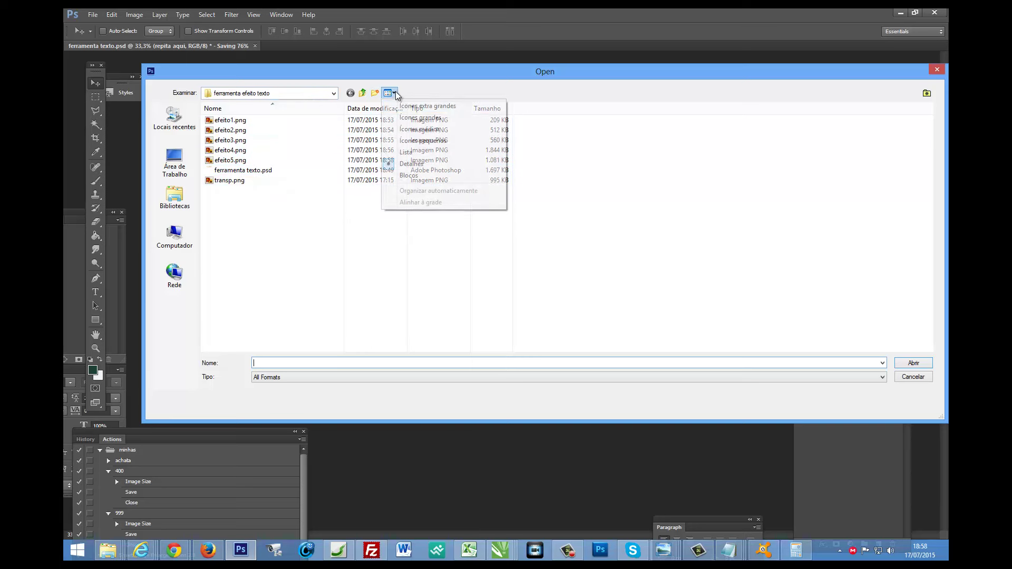
click(413, 113)
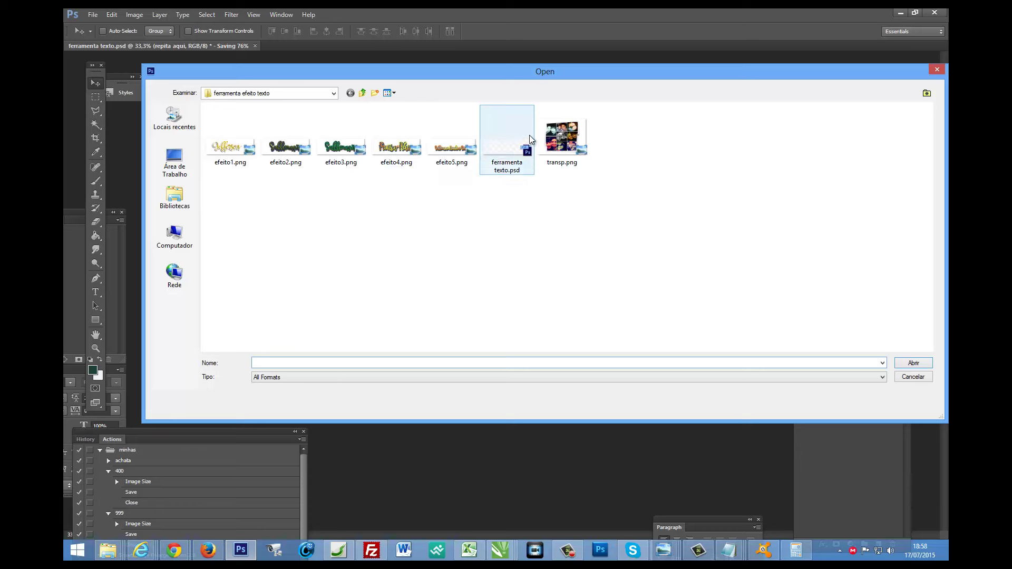
click(567, 131)
double_click(567, 131)
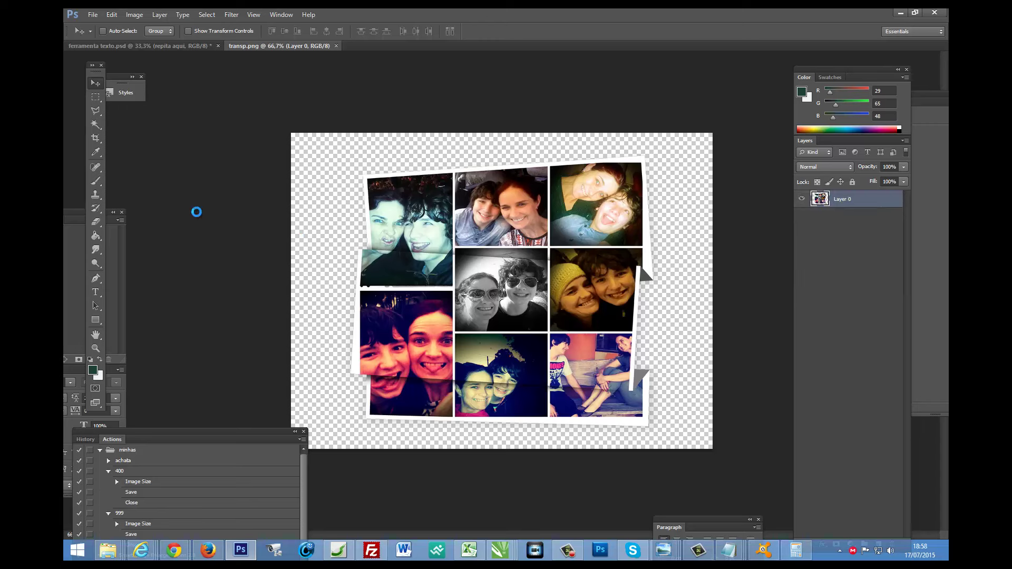
Step: Create a new transparent document 20 × 9,65 centimeters
key(ctrl+n)
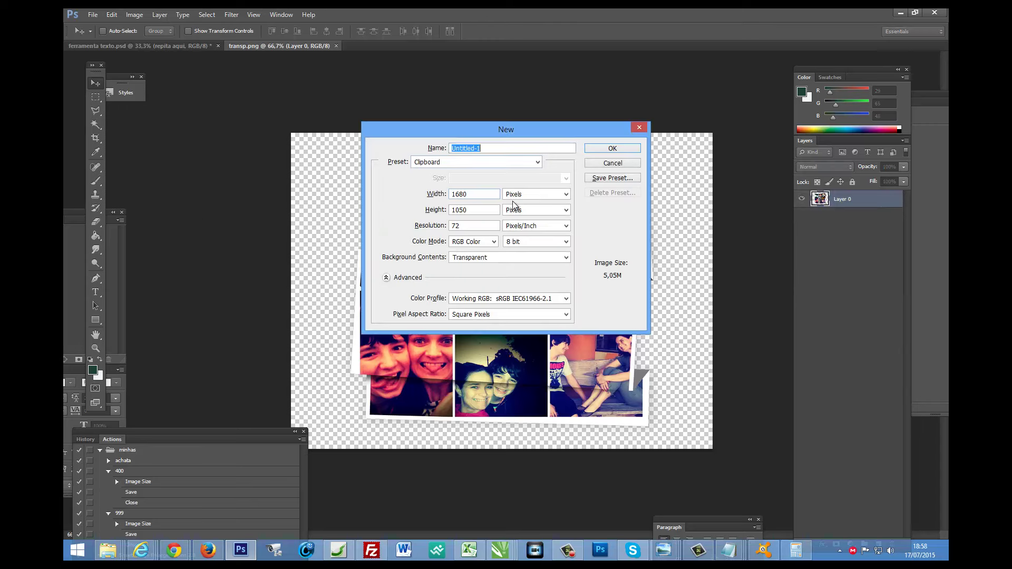
click(527, 193)
click(527, 221)
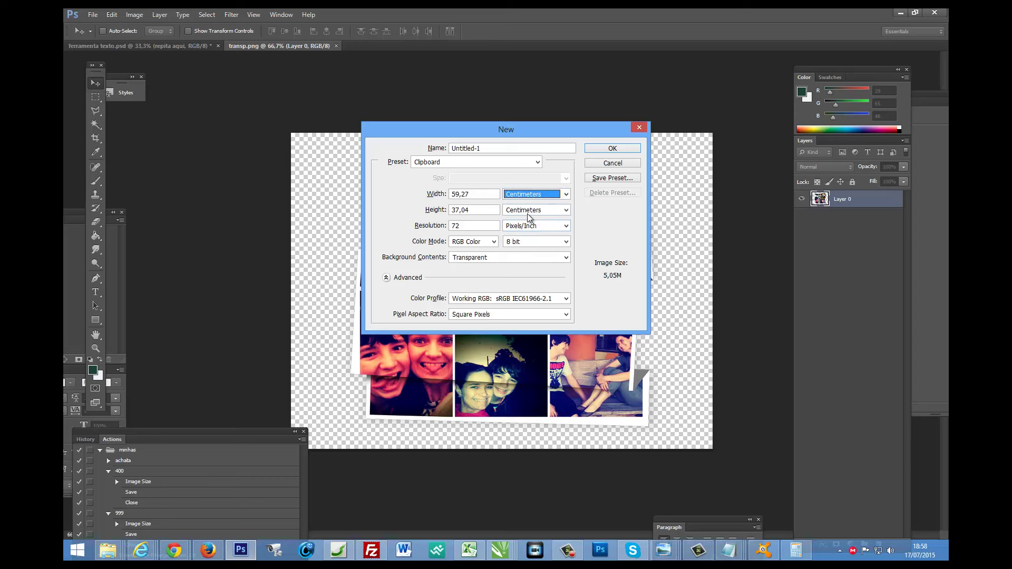
double_click(470, 195)
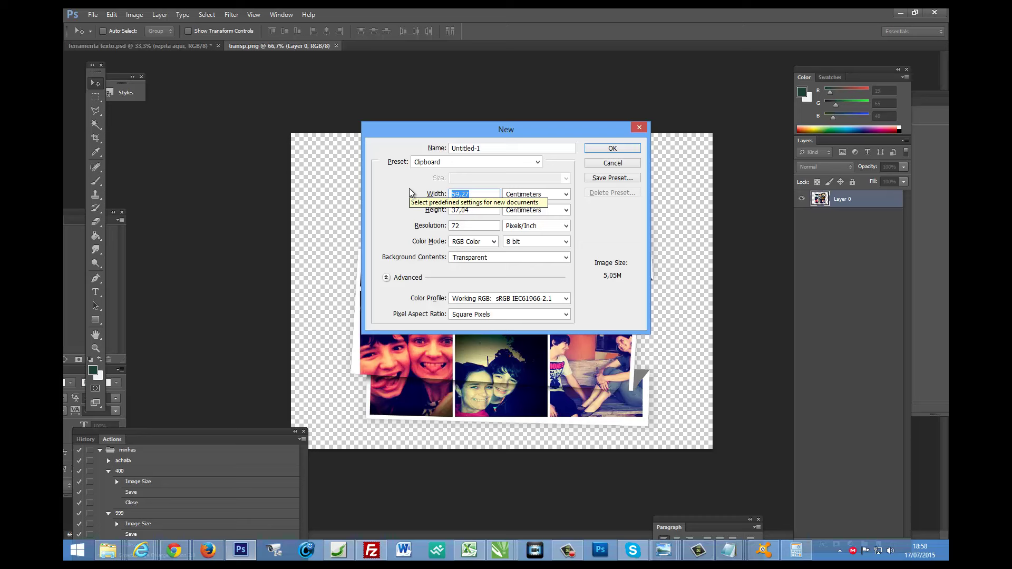
text(20)
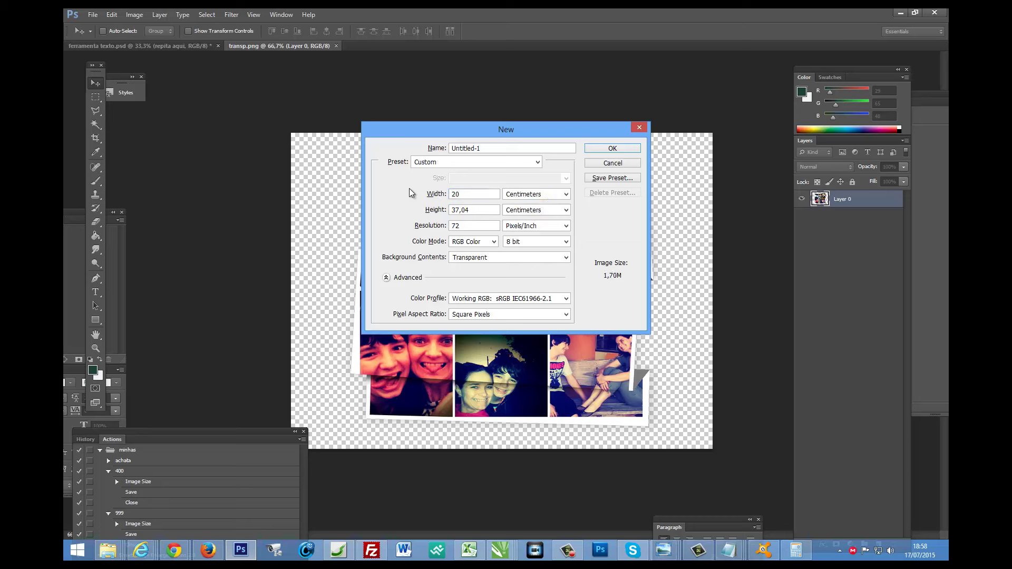
text(9,65)
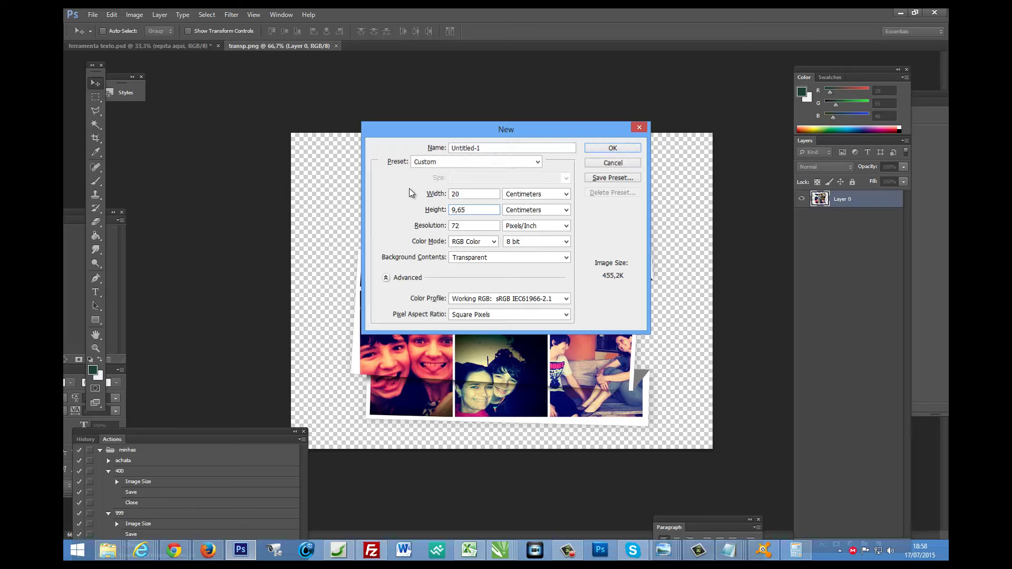
key(Return)
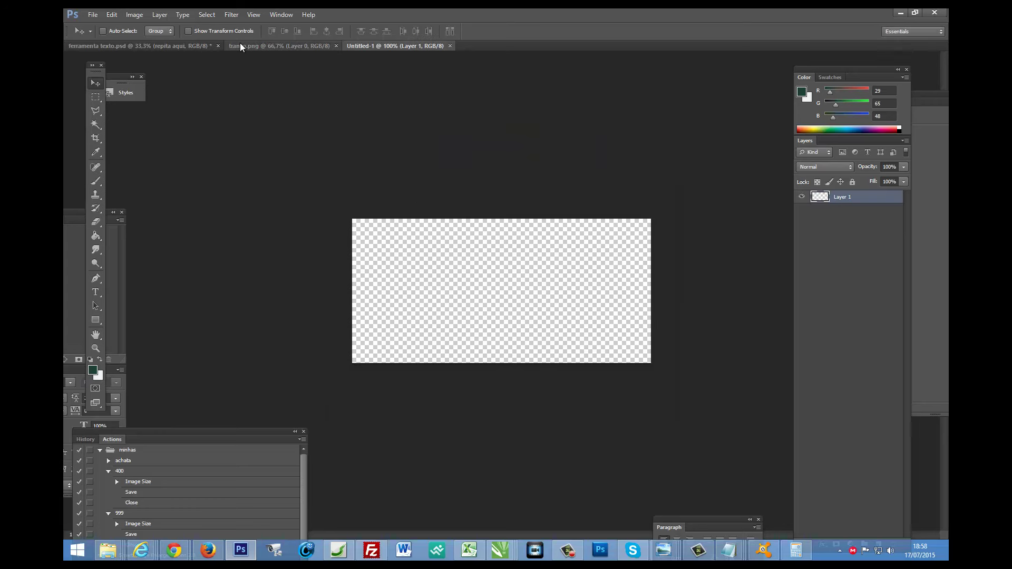
Step: Copy the whole transp.png collage and paste it into Untitled-1
click(254, 45)
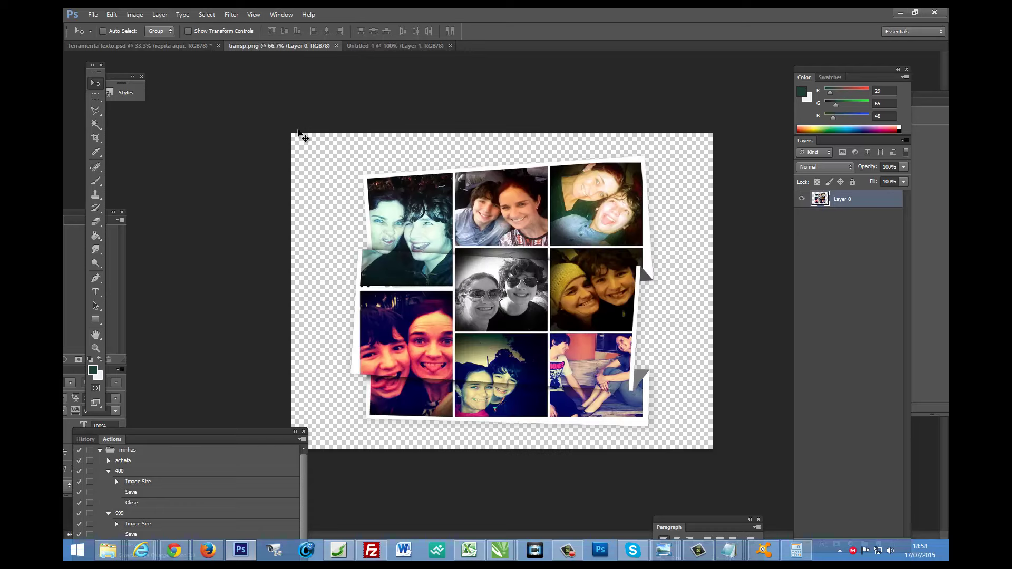
key(ctrl+a)
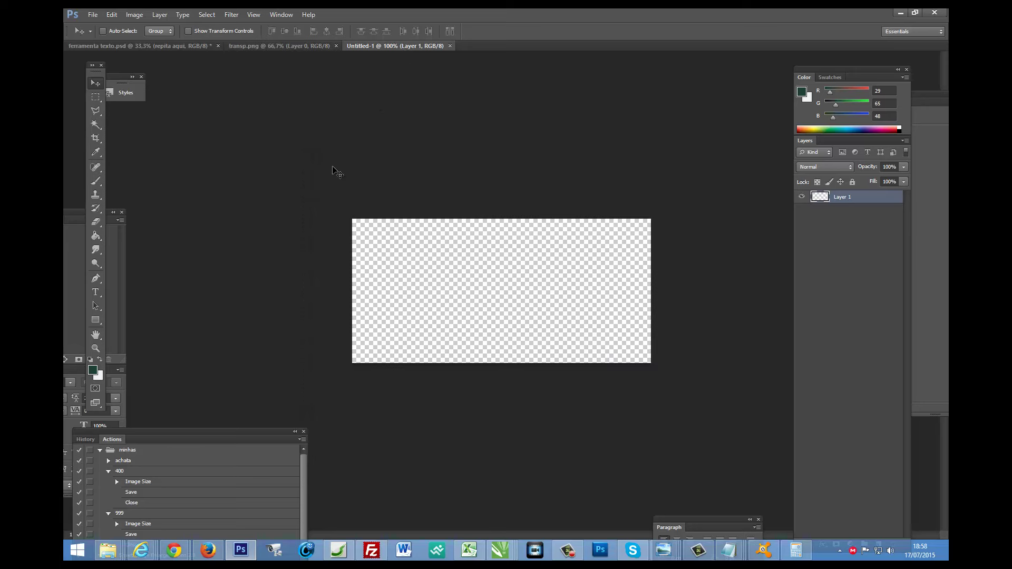
key(ctrl+v)
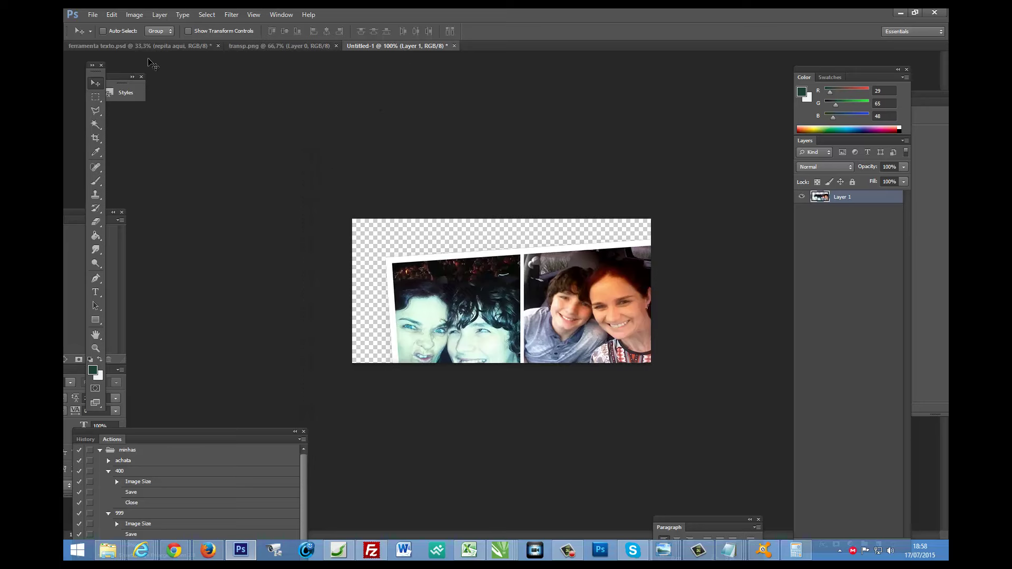
Step: Free Transform the pasted collage to about 32% and place it at the upper left
click(111, 15)
click(126, 210)
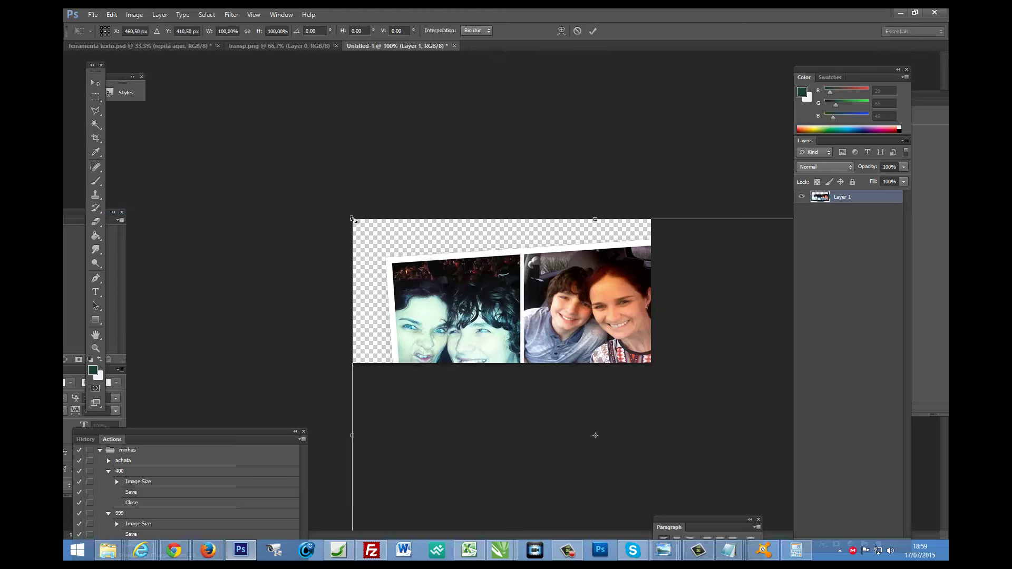
mouse_move(353, 220)
mouse_down()
mouse_move(608, 437)
mouse_move(653, 461)
mouse_move(294, 165)
mouse_move(327, 165)
mouse_move(419, 238)
mouse_up()
drag(457, 282, 412, 274)
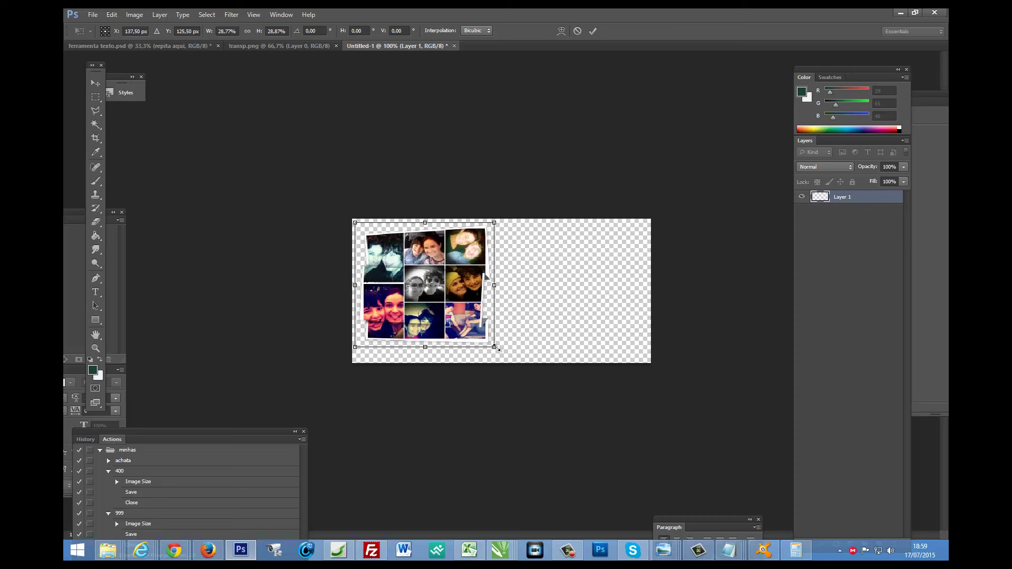
drag(494, 347, 507, 359)
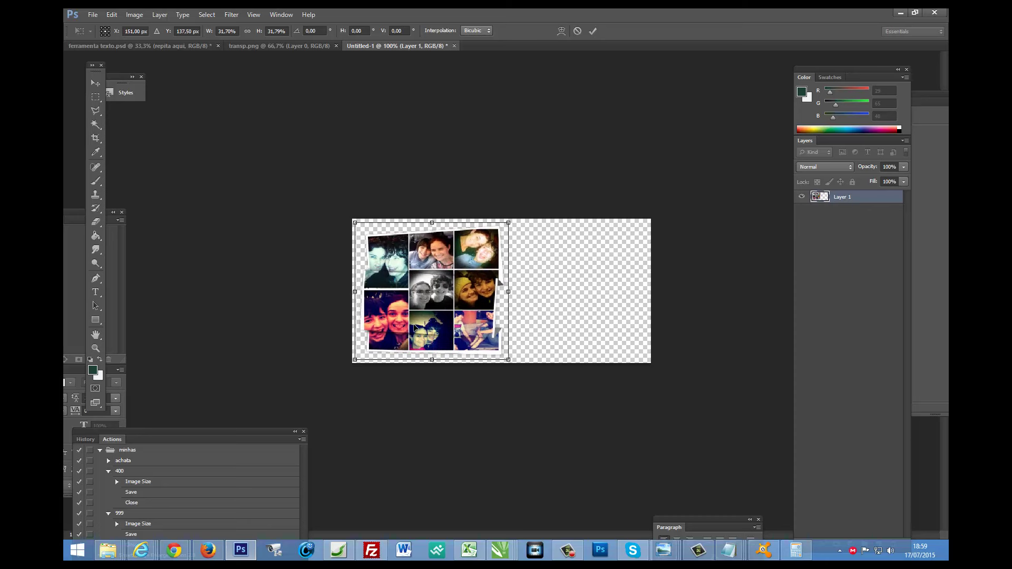
key(Return)
click(93, 15)
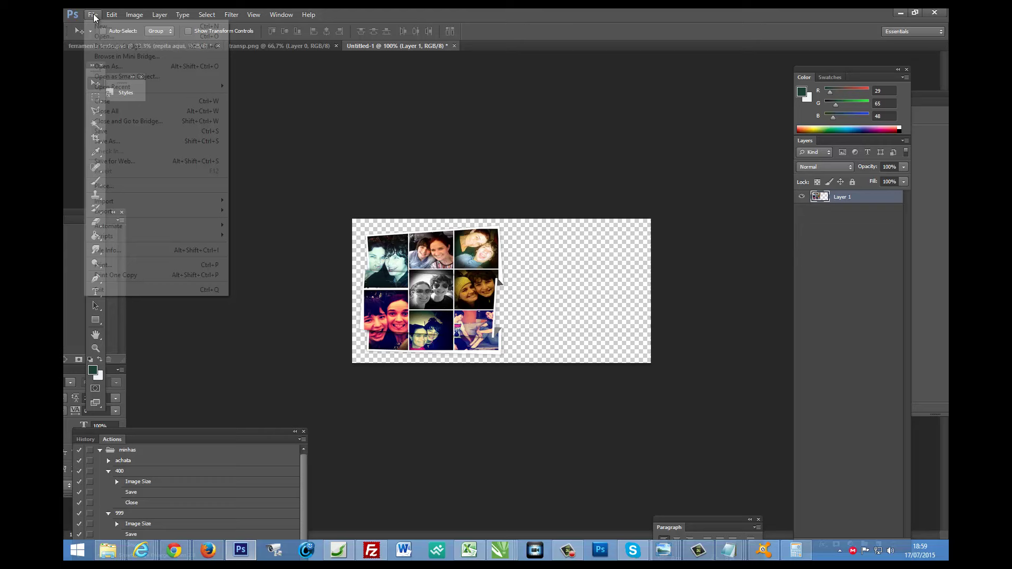
Step: Place efeito4.png over the collage and scale the Prensa Plana title to about 18.4%
click(113, 186)
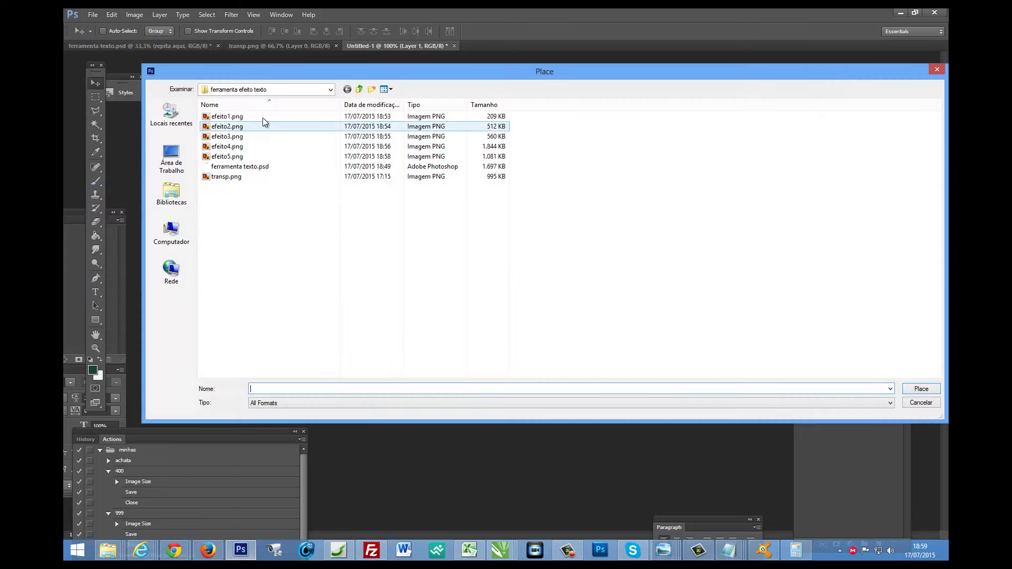
click(386, 89)
click(422, 125)
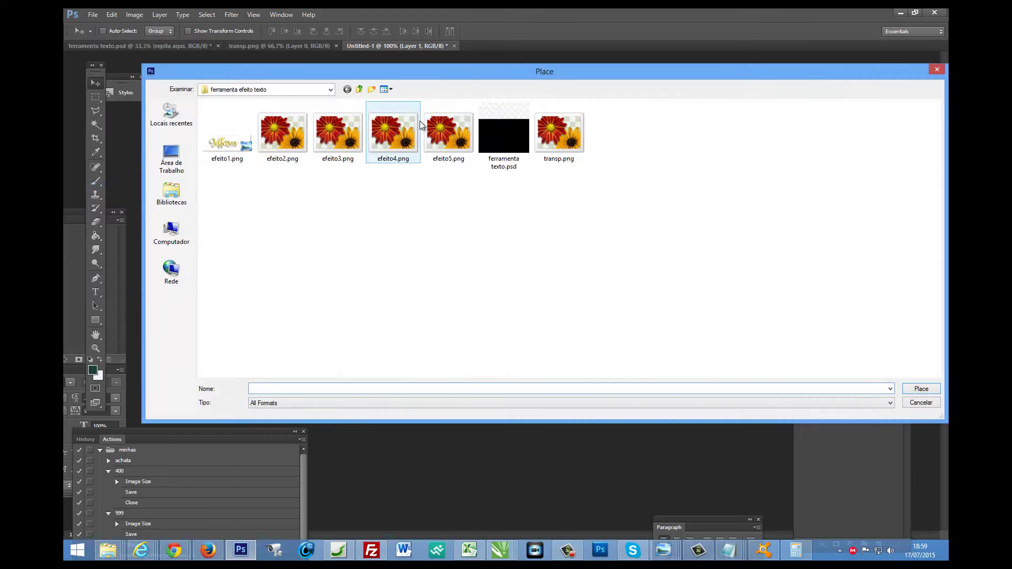
click(393, 88)
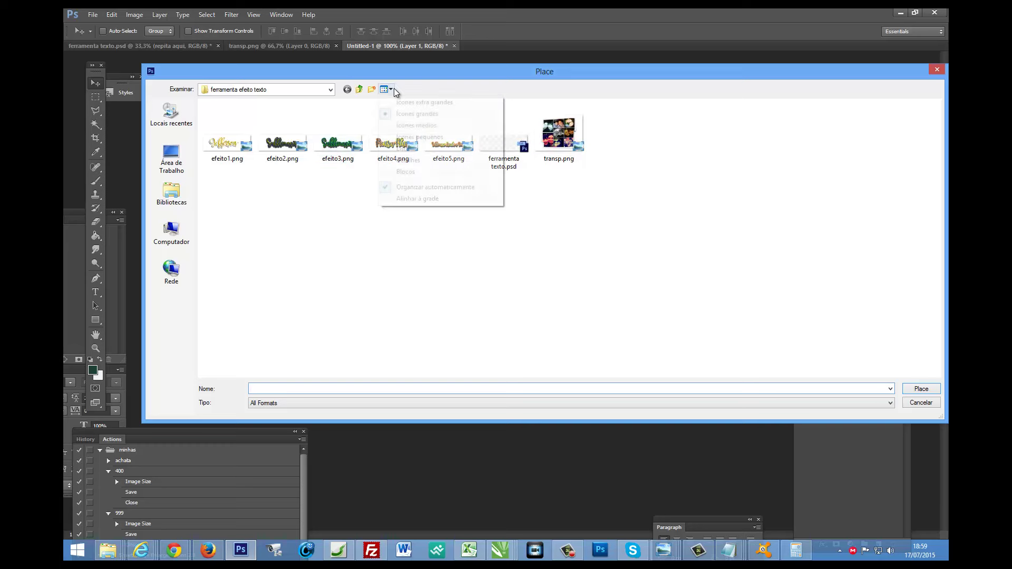
click(412, 101)
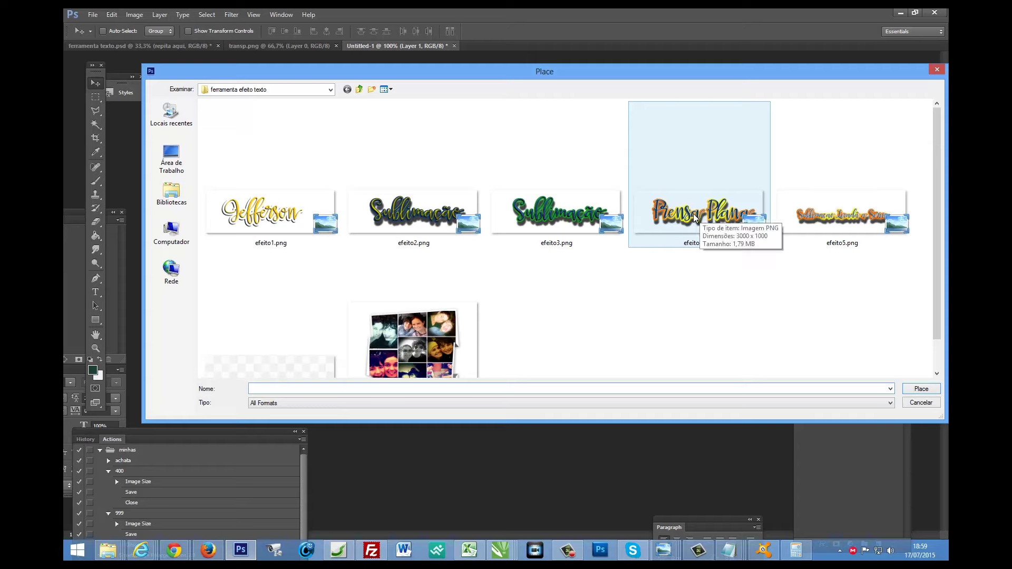
double_click(413, 340)
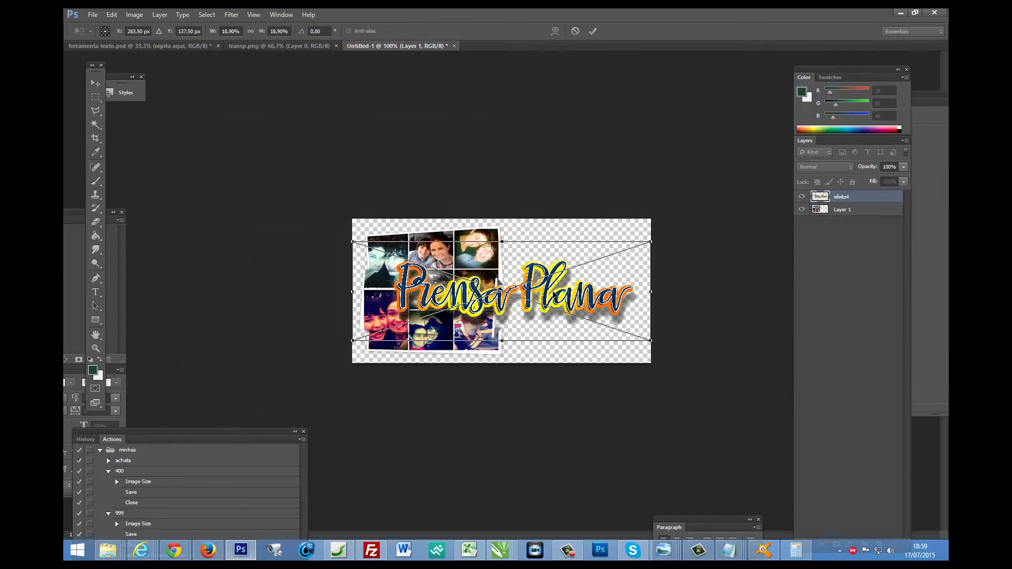
mouse_move(352, 340)
mouse_down()
mouse_move(409, 337)
mouse_move(363, 340)
mouse_up()
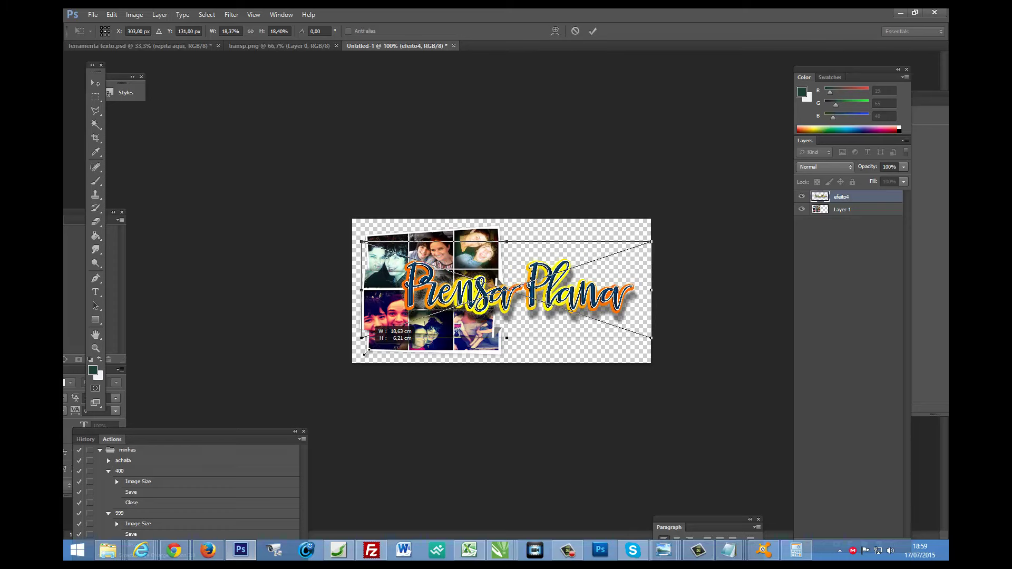
drag(553, 315, 554, 331)
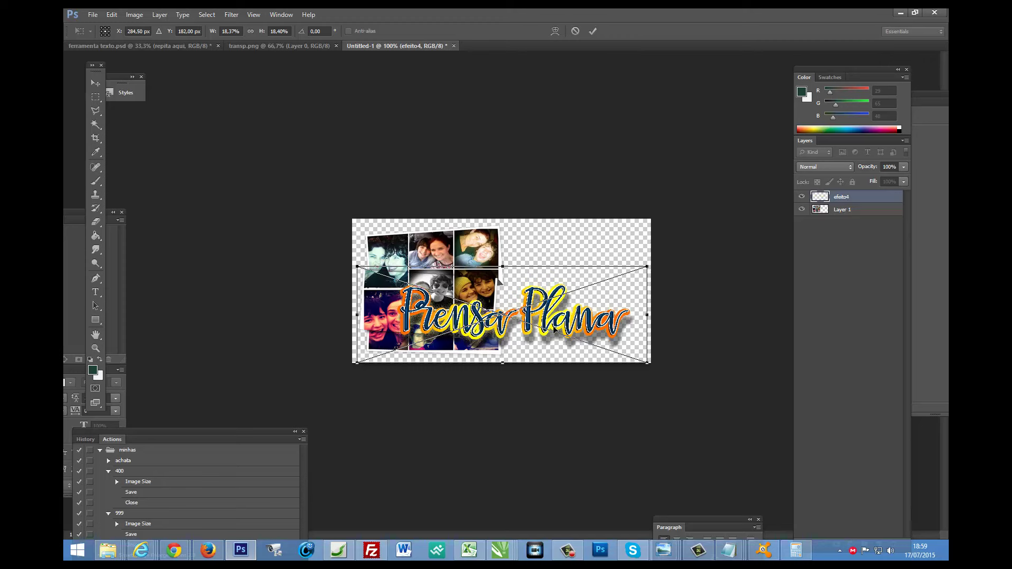
key(Return)
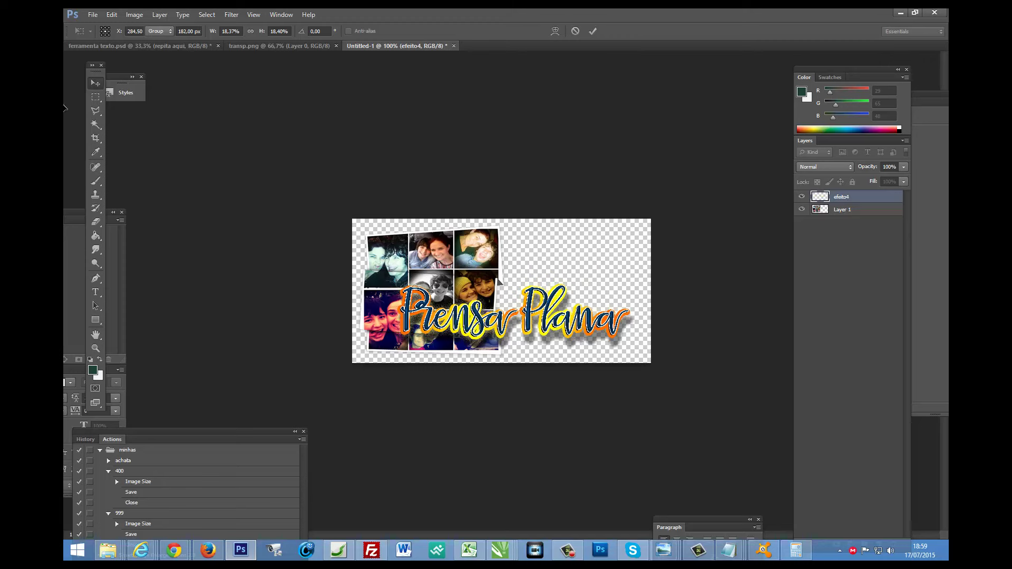
click(95, 348)
click(447, 313)
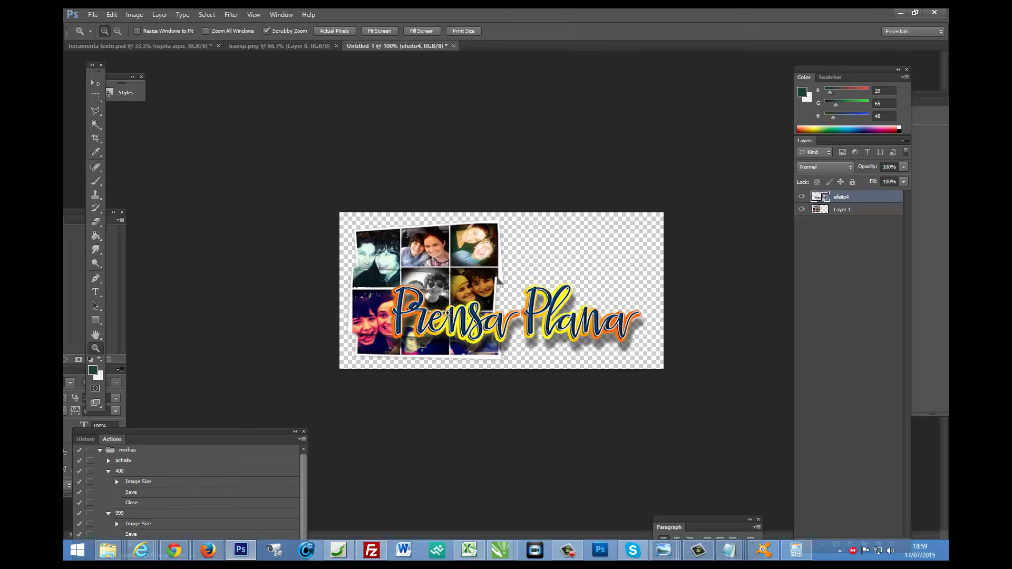
click(420, 321)
right_click(410, 306)
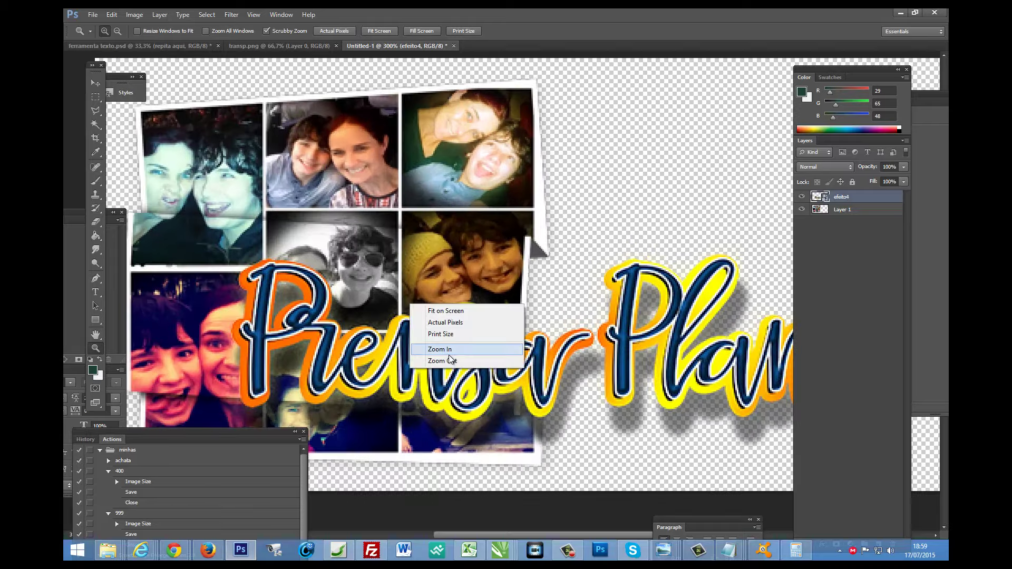
click(451, 360)
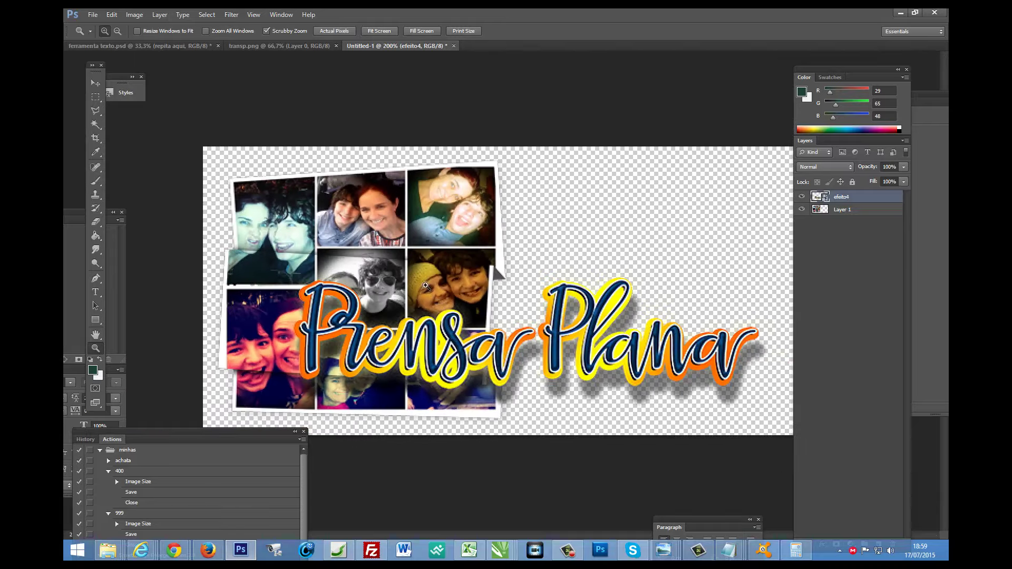
right_click(425, 286)
click(464, 340)
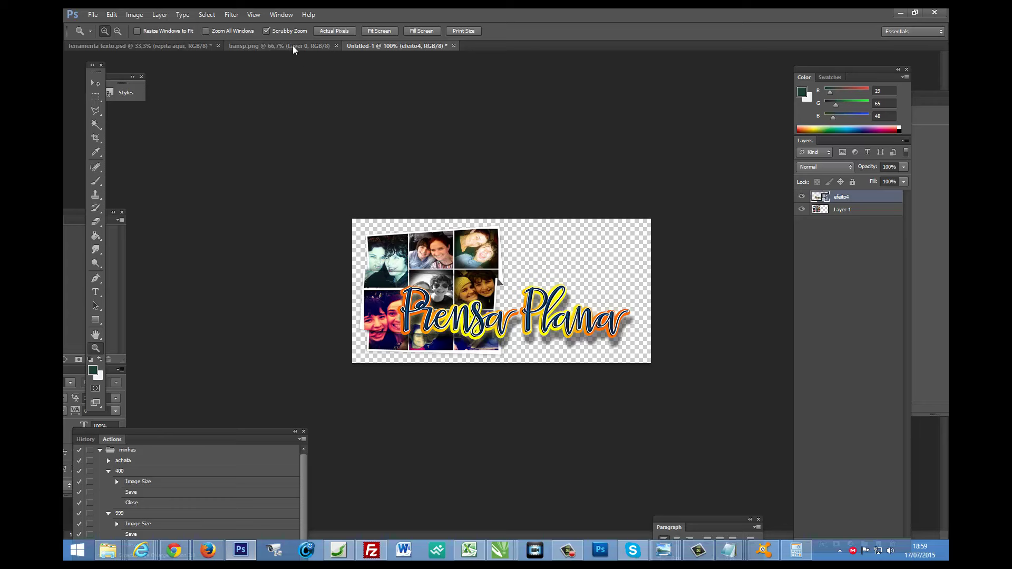
Step: In ferramenta texto.psd, preview the efeito 1, 2 and 3 groups in turn, leaving all hidden
click(162, 47)
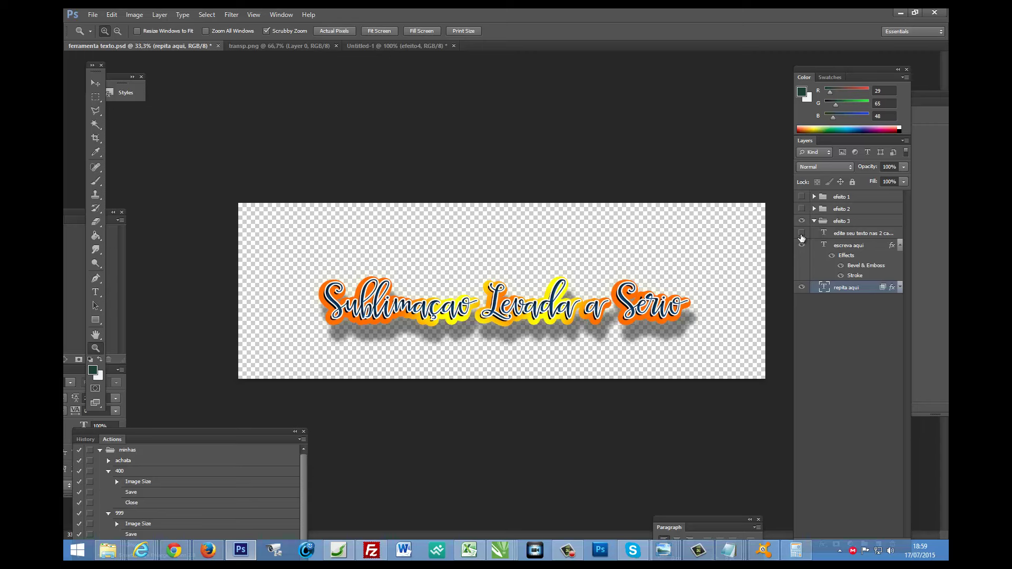
click(814, 222)
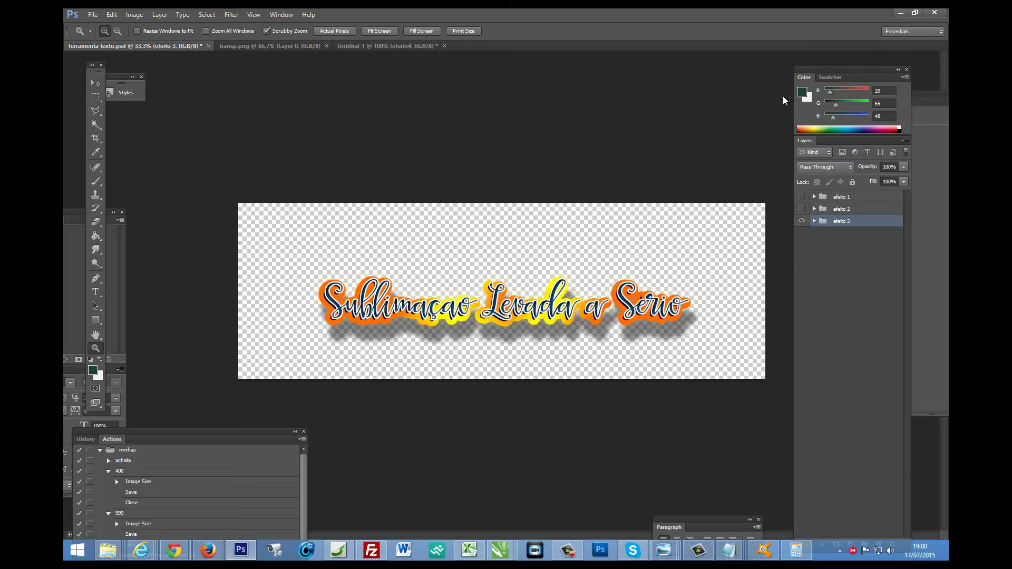
click(802, 220)
click(801, 209)
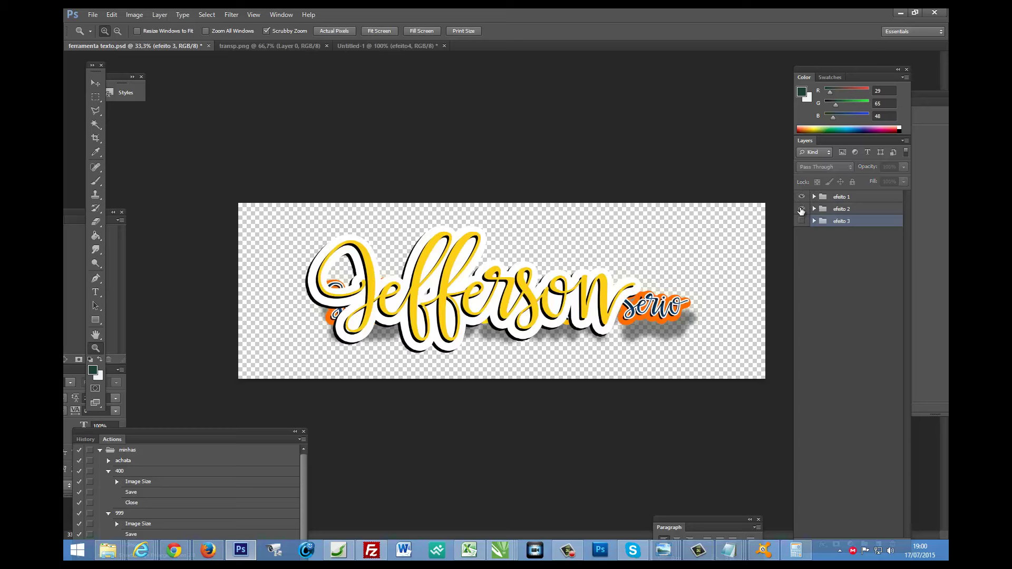
click(801, 208)
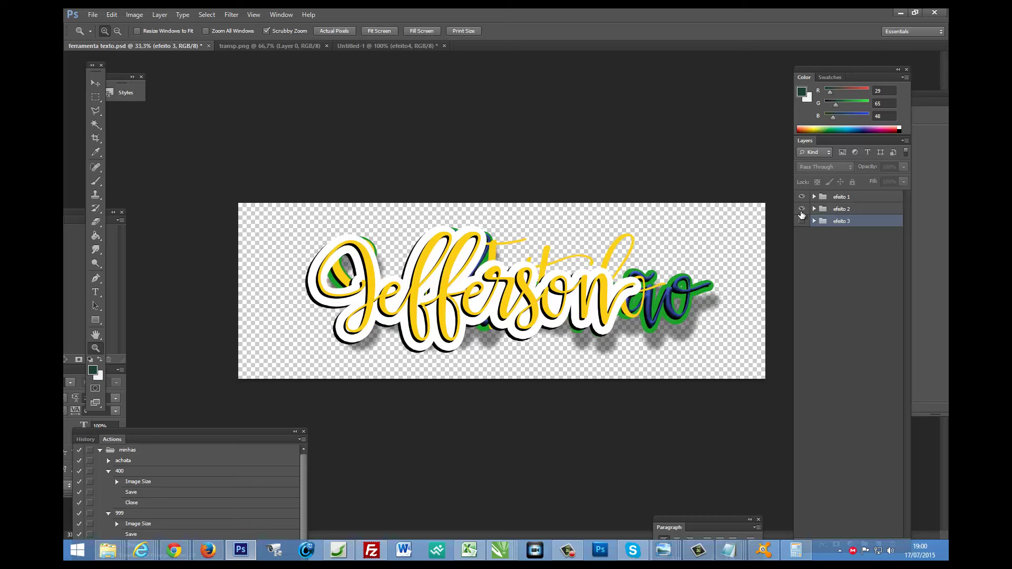
click(802, 210)
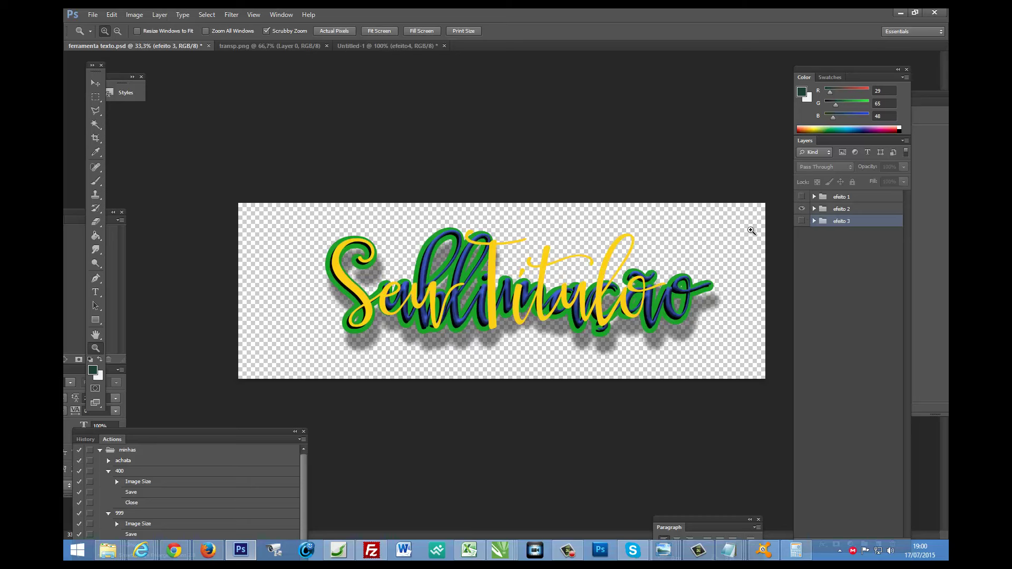
click(802, 221)
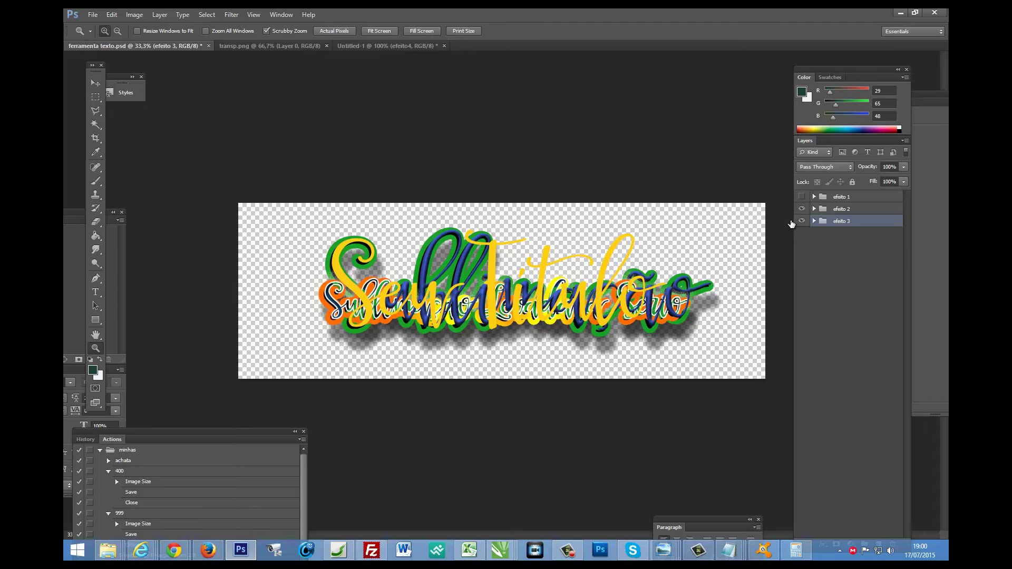
click(801, 221)
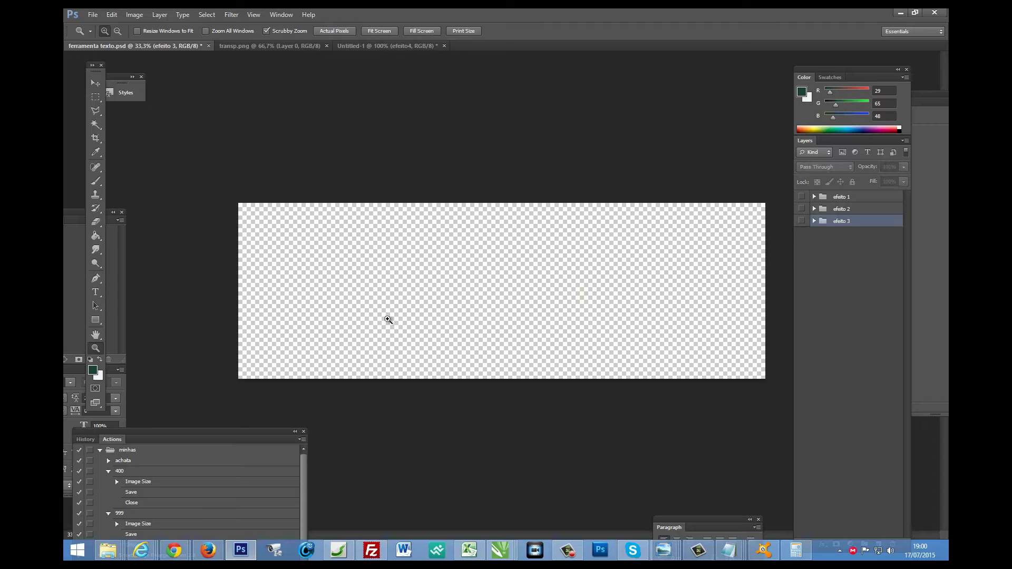